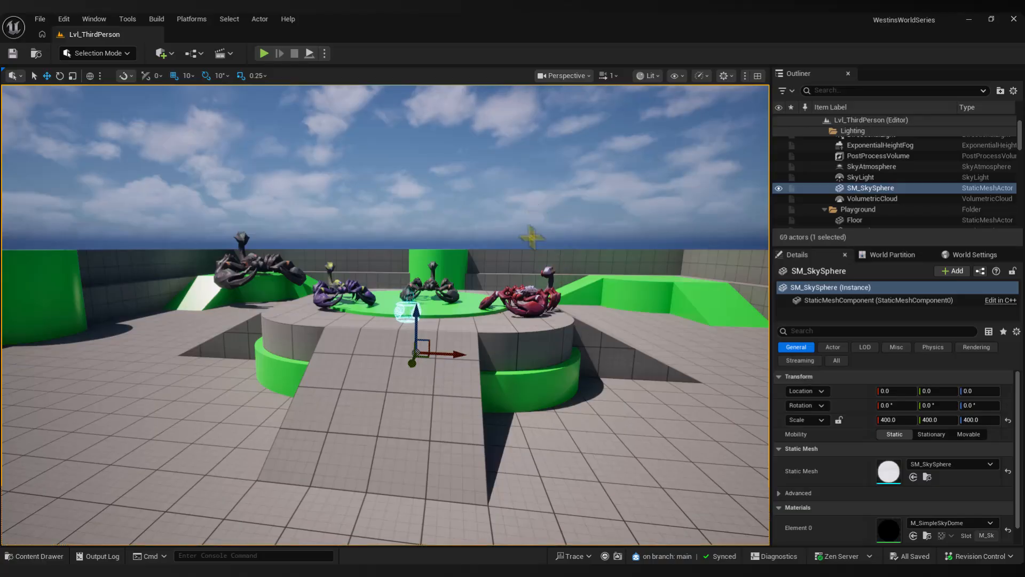
Switch the level viewport to Game View so that the transform gizmo is hidden
left_click_drag(597, 204, 596, 204)
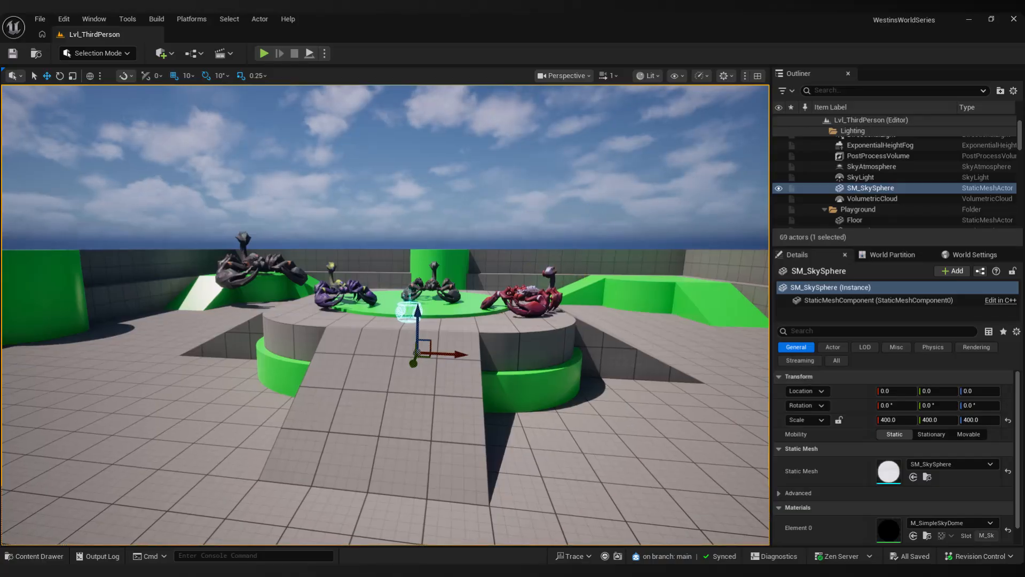
key("g")
key("g")
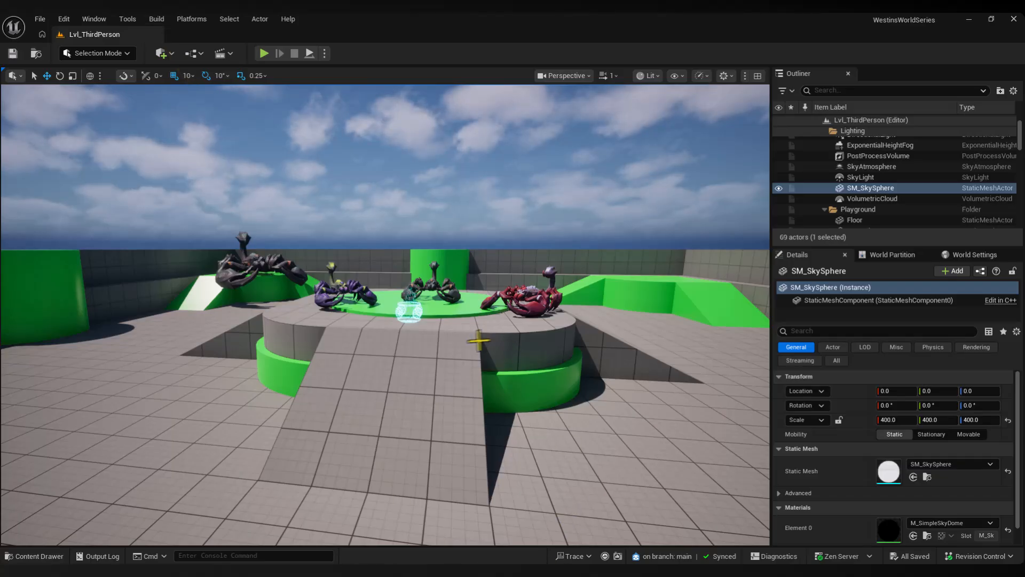
Switch to the Epic Games Launcher, search Fab for "diversion" and open the Diversion Version Control listing
mouse_move(655, 570)
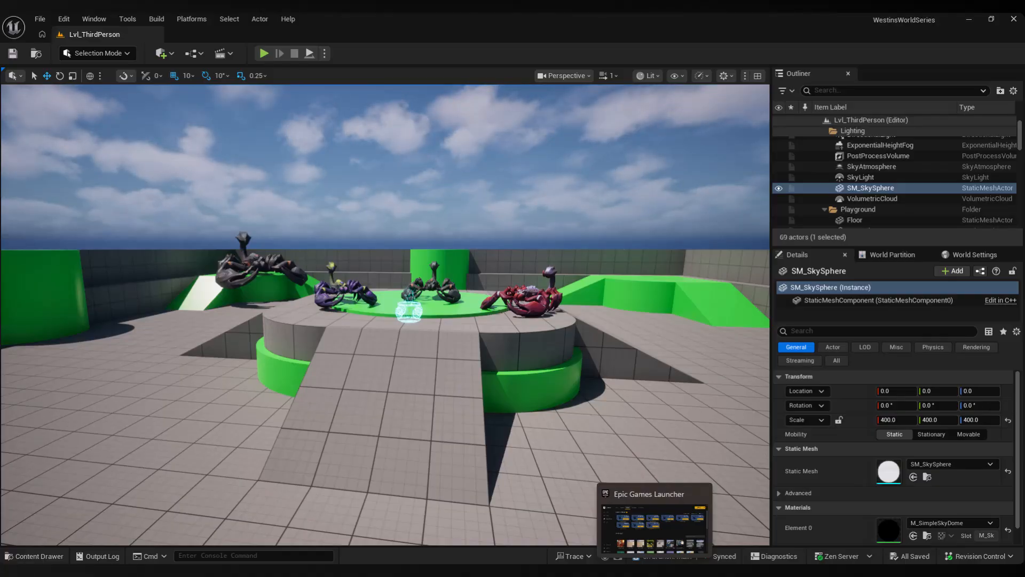
left_click(656, 526)
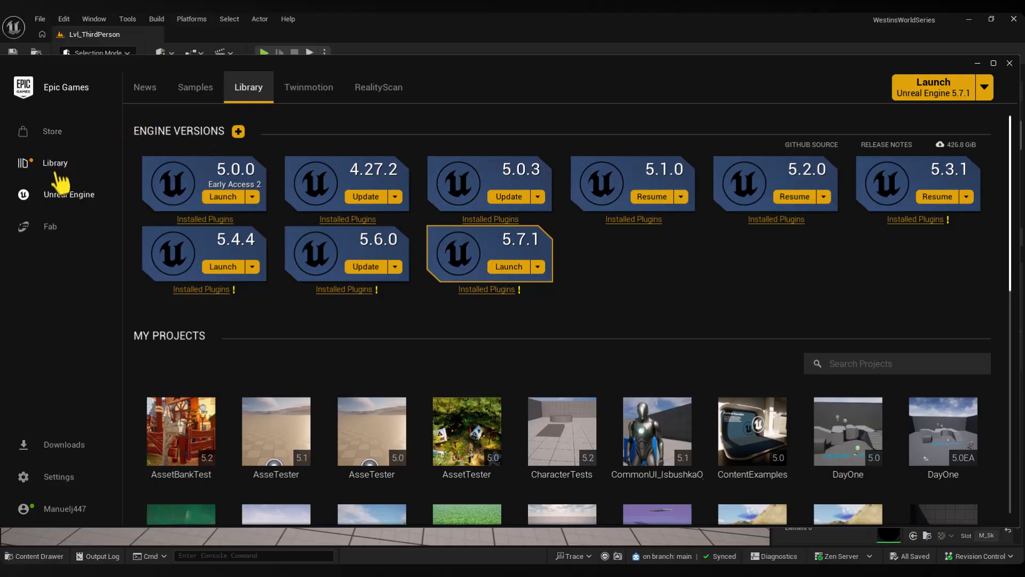
left_click(49, 228)
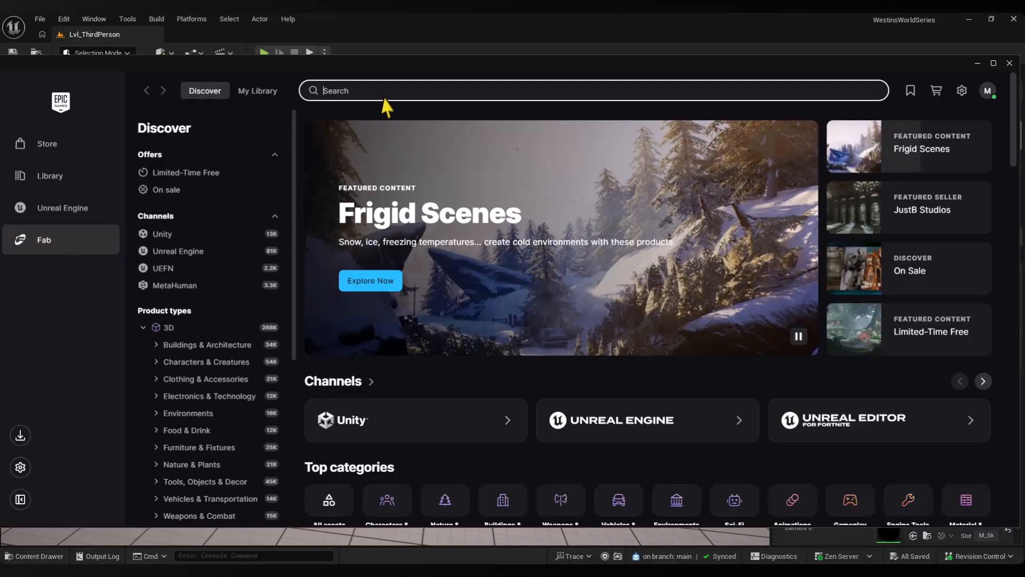
type("diversion")
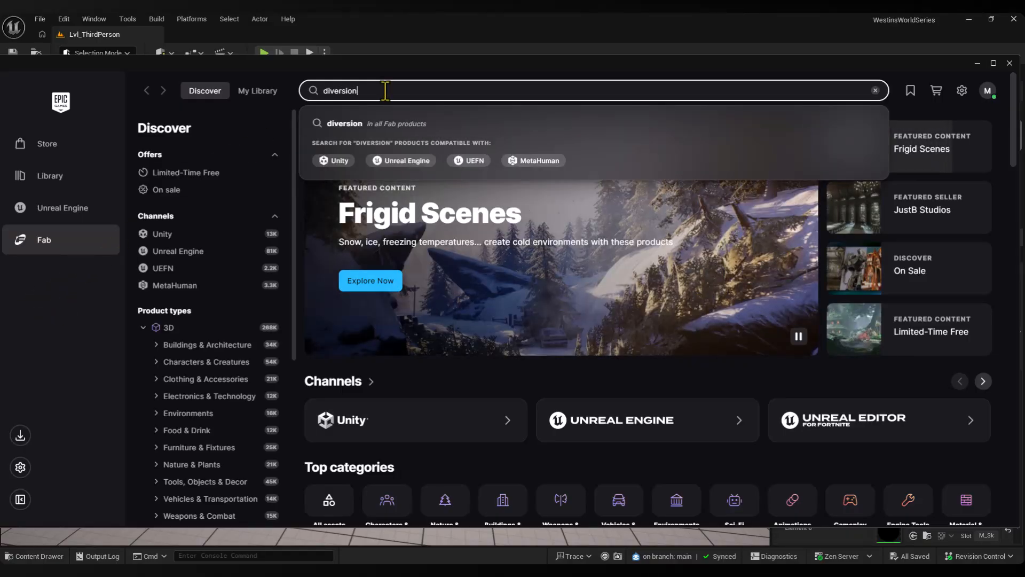
key("Return")
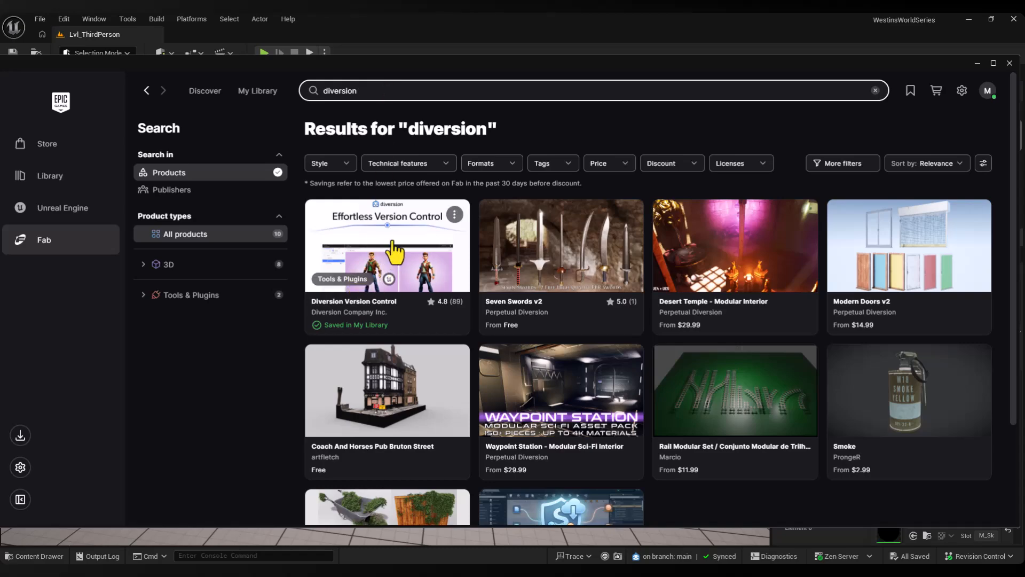
left_click(392, 249)
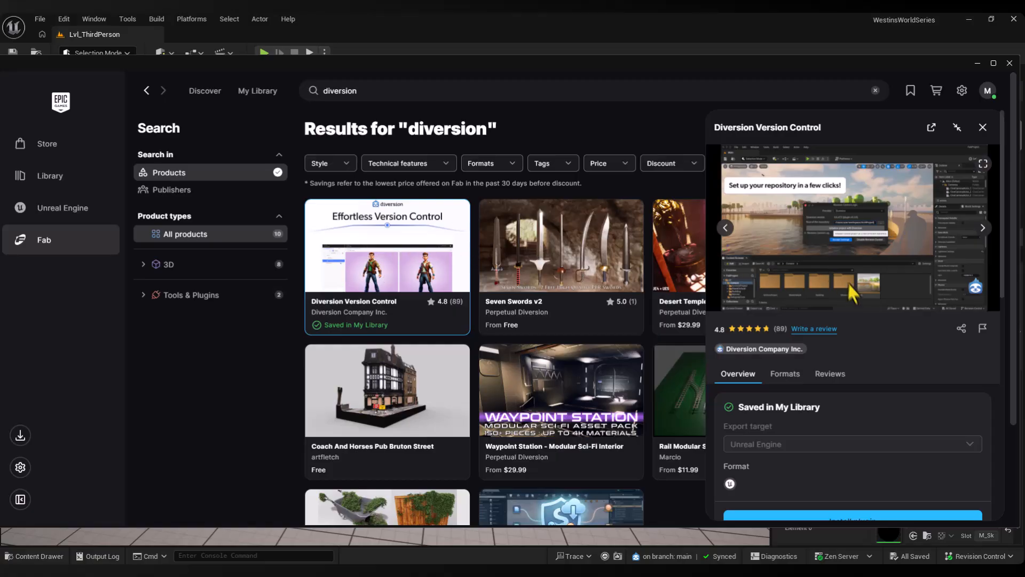
Check which engine versions the Diversion Version Control plugin can be installed to, cancel the installation and close the launcher
scroll(848, 281, "down", 2)
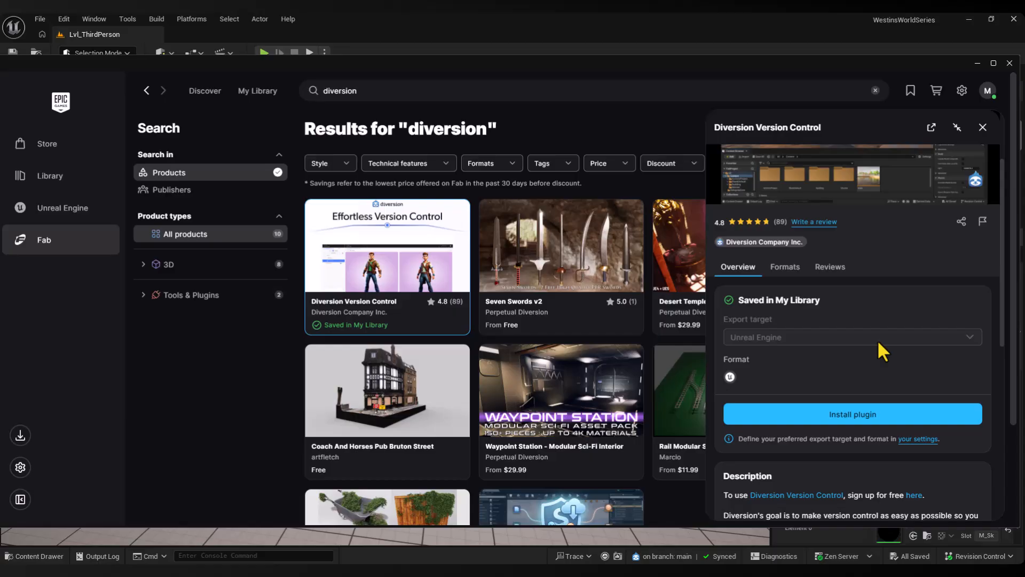
scroll(877, 339, "up", 2)
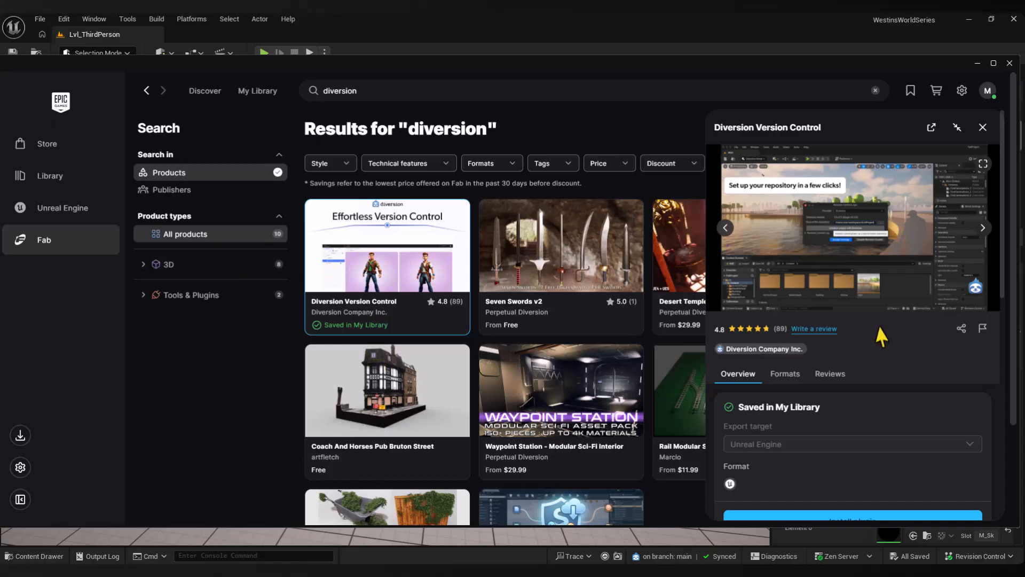
scroll(873, 325, "down", 2)
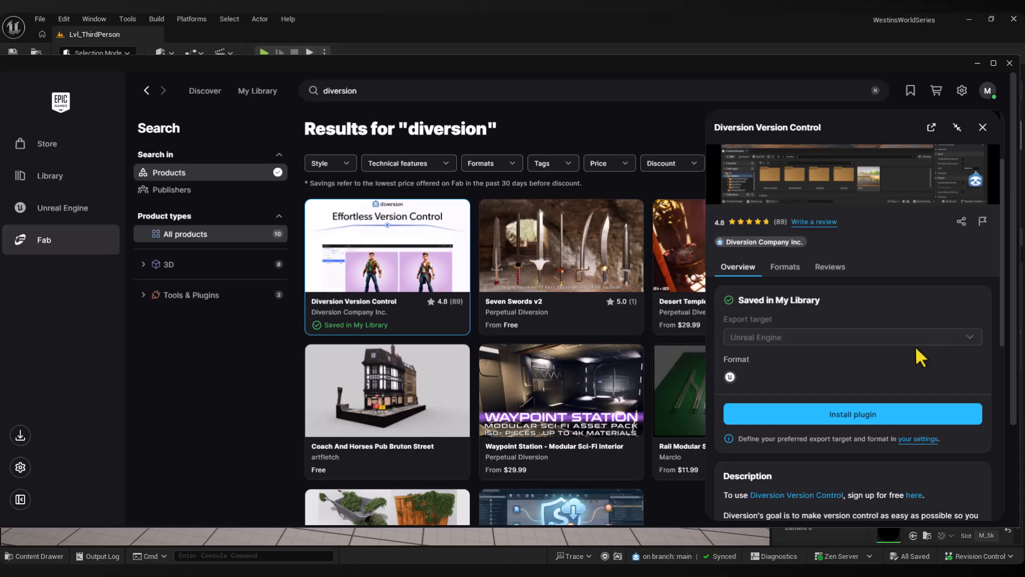
left_click(843, 420)
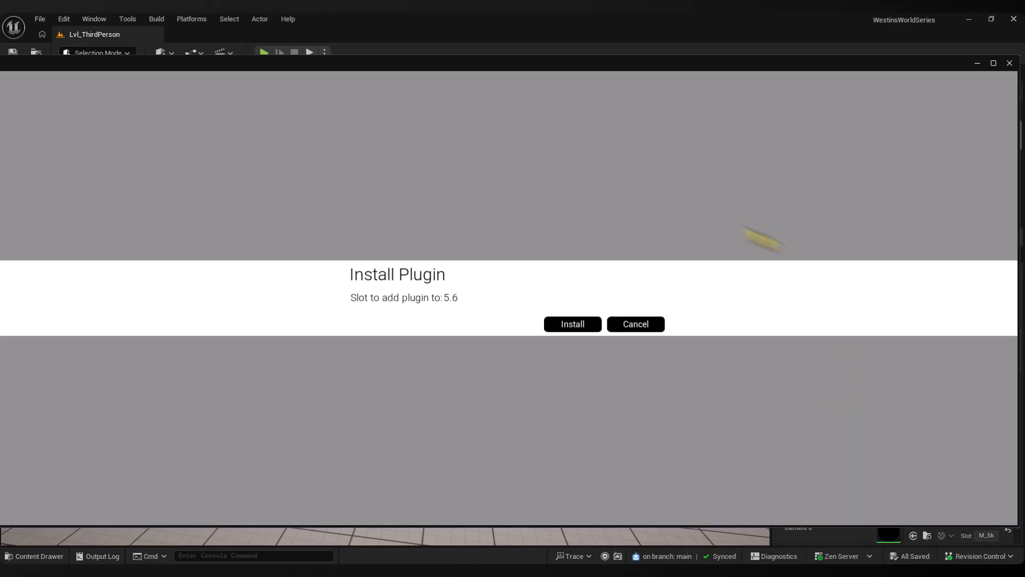
left_click(448, 299)
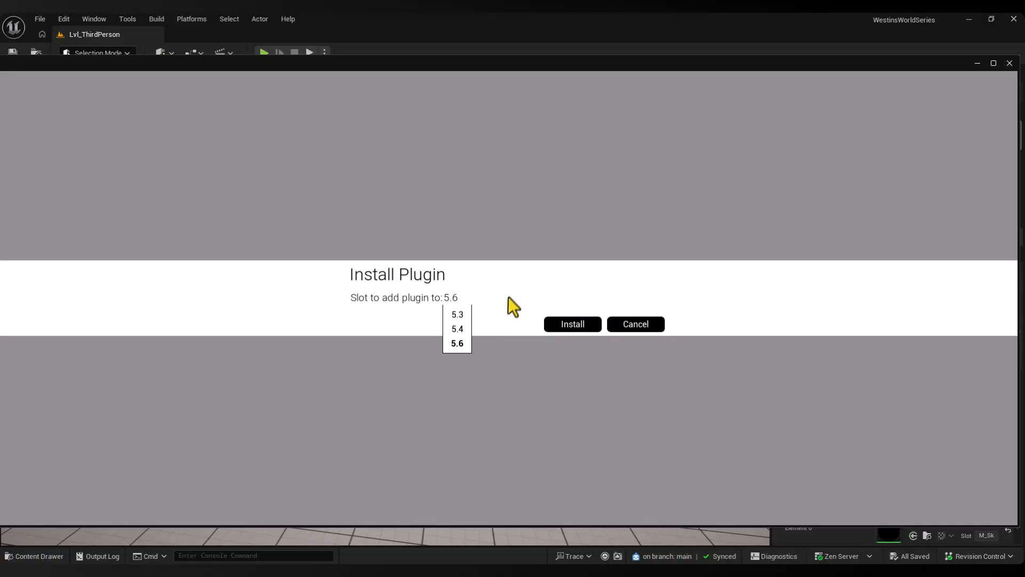
left_click(562, 250)
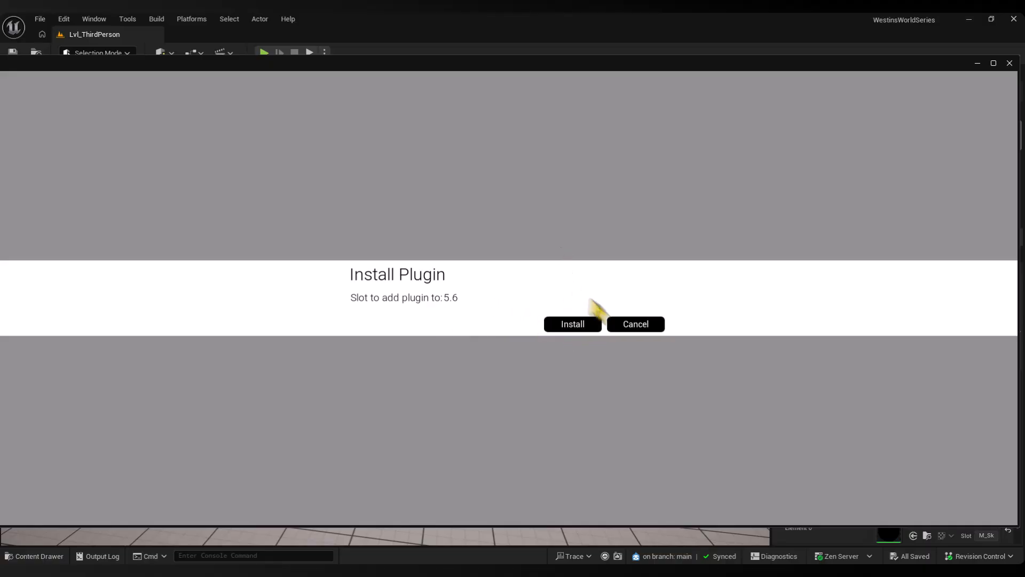
left_click(635, 326)
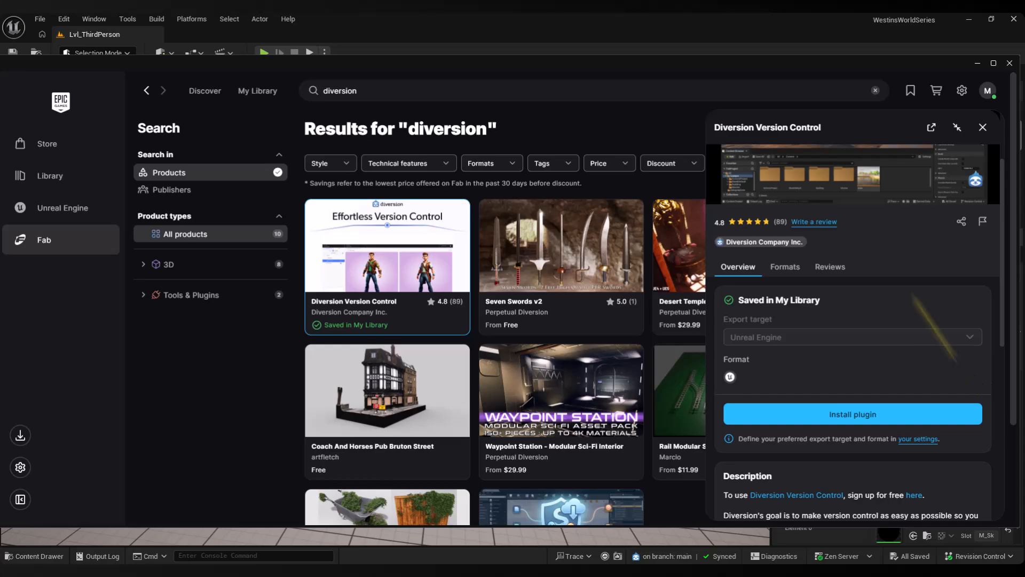
left_click(983, 128)
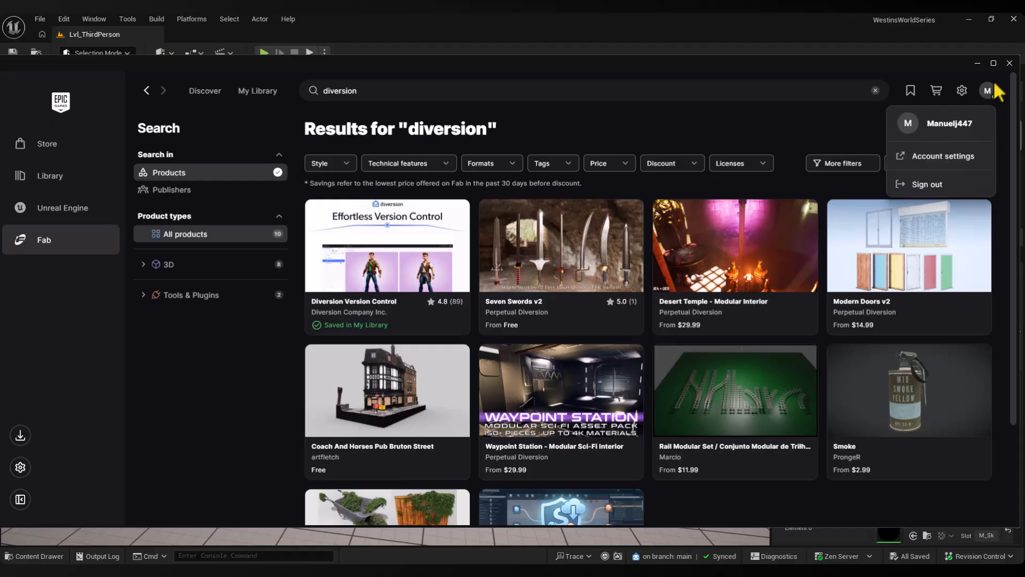
left_click(1009, 63)
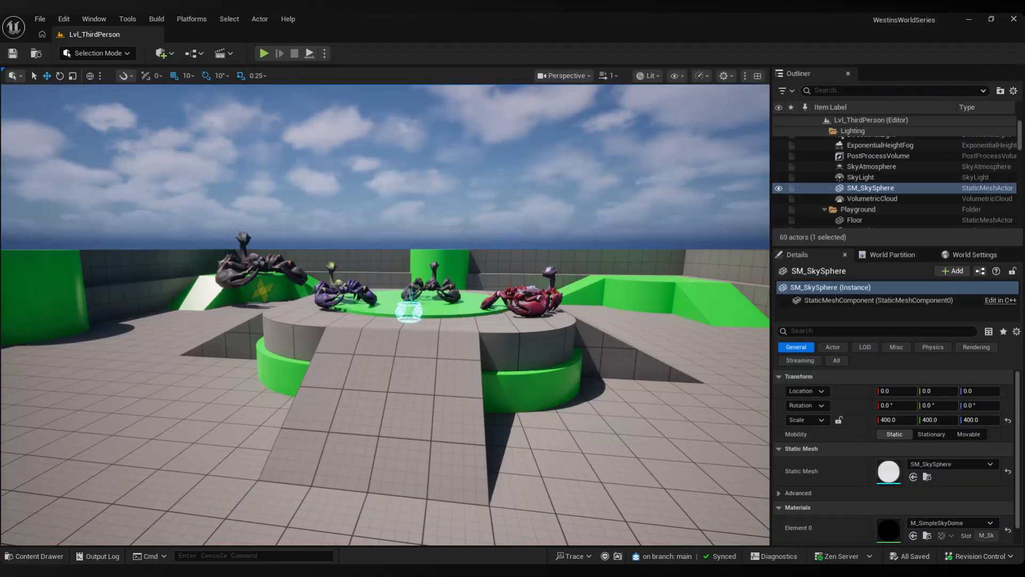
Search the project's plugins for "diversion" to check whether Diversion Version Control is enabled
left_click(64, 20)
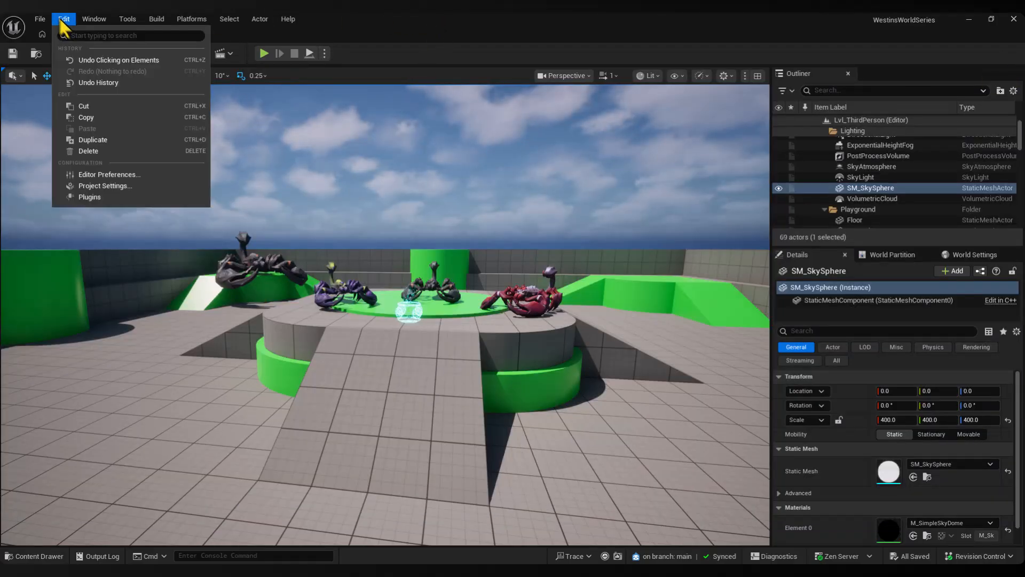
left_click(87, 197)
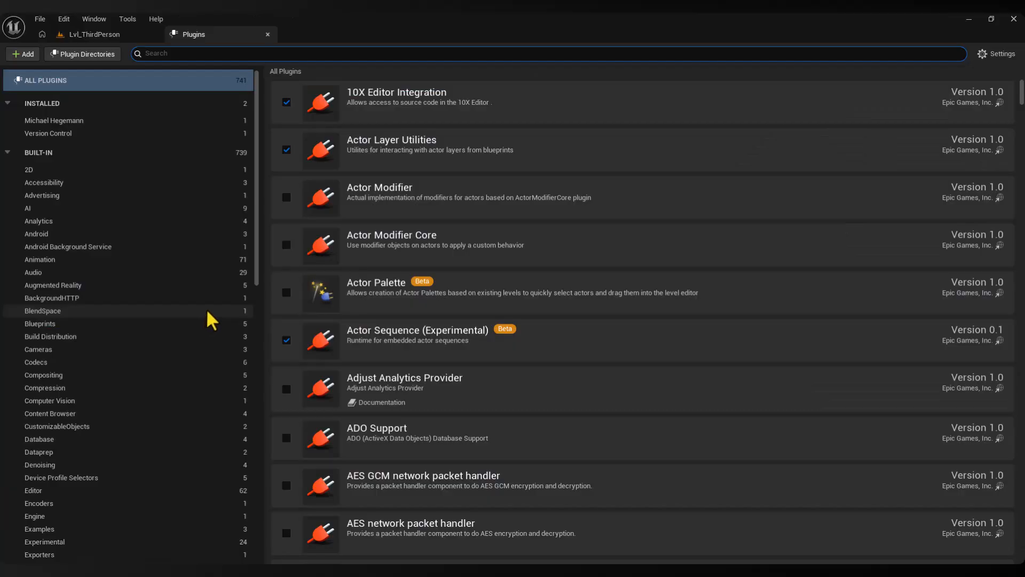
type("diversion")
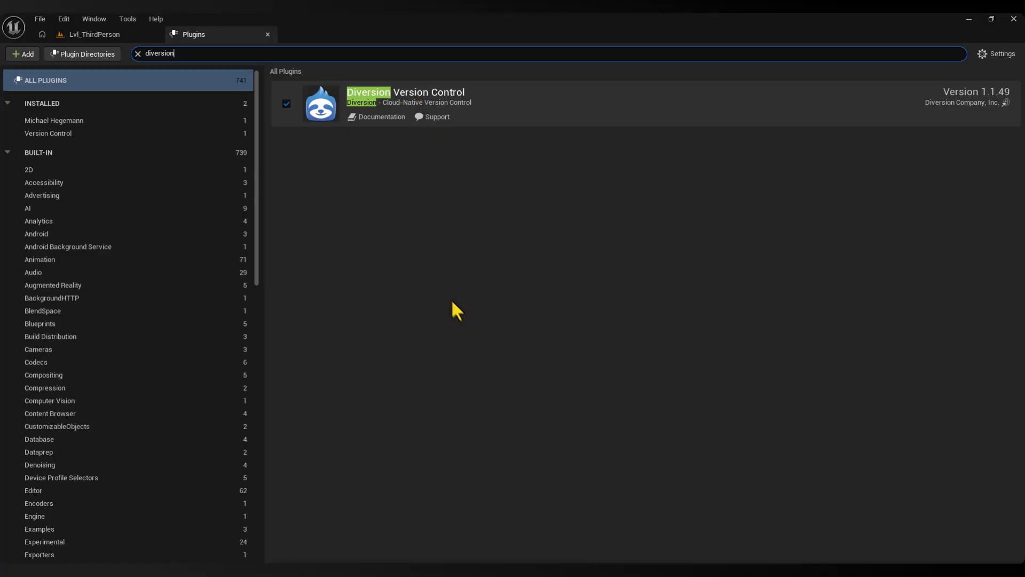
left_click(586, 377)
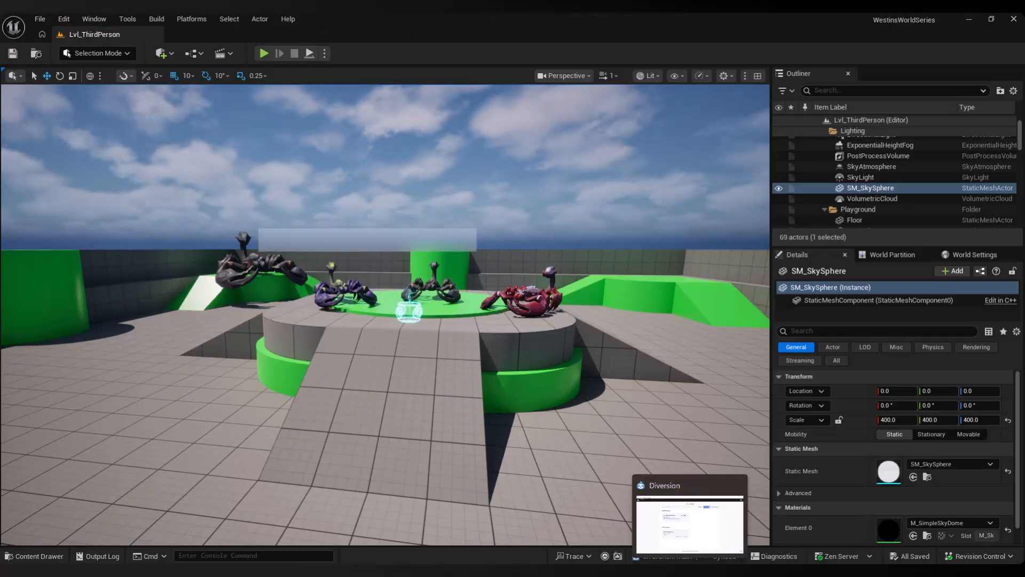
Switch to the Diversion desktop app and open the collaborator management of the WestinsWorldSeries repository
left_click(690, 569)
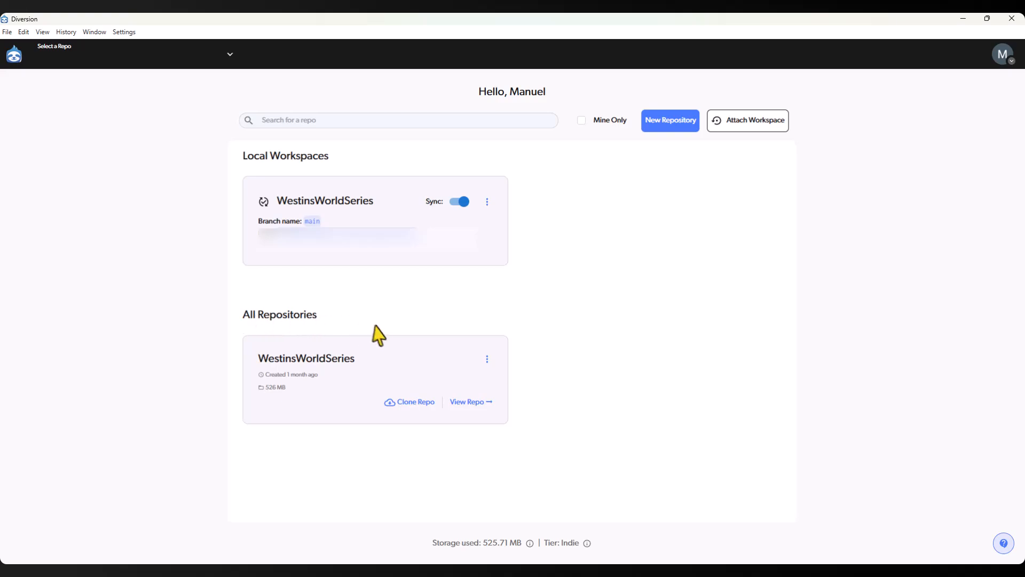
left_click(488, 359)
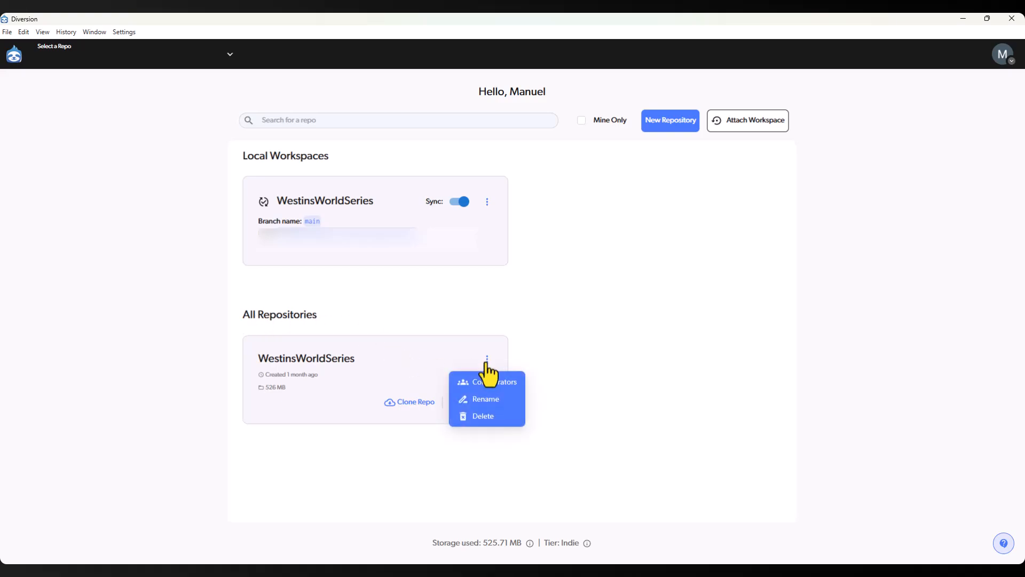
left_click(489, 383)
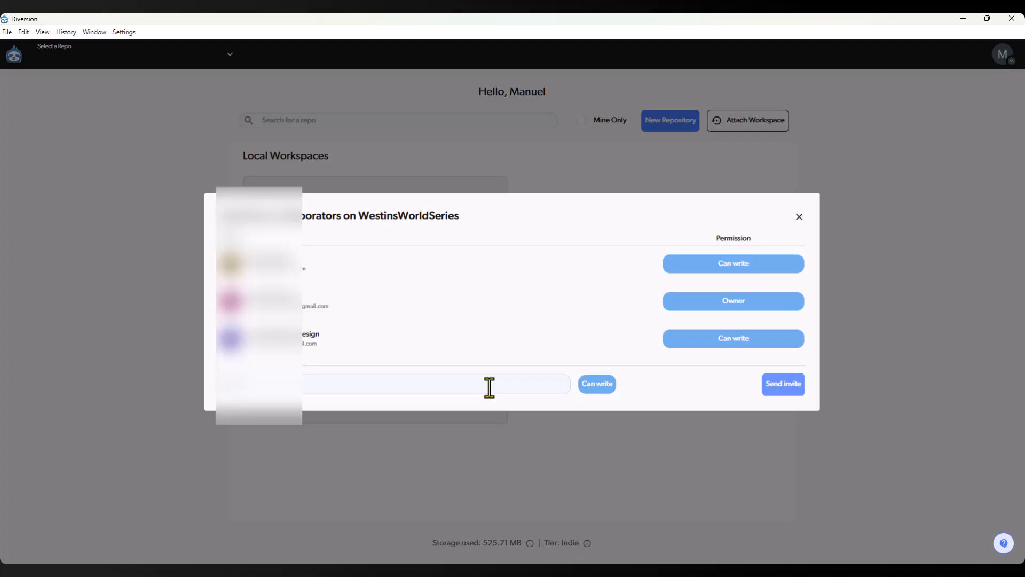
Enter the new collaborator's e-mail, give them the "Can write" permission and send the invite
type("asdasdas")
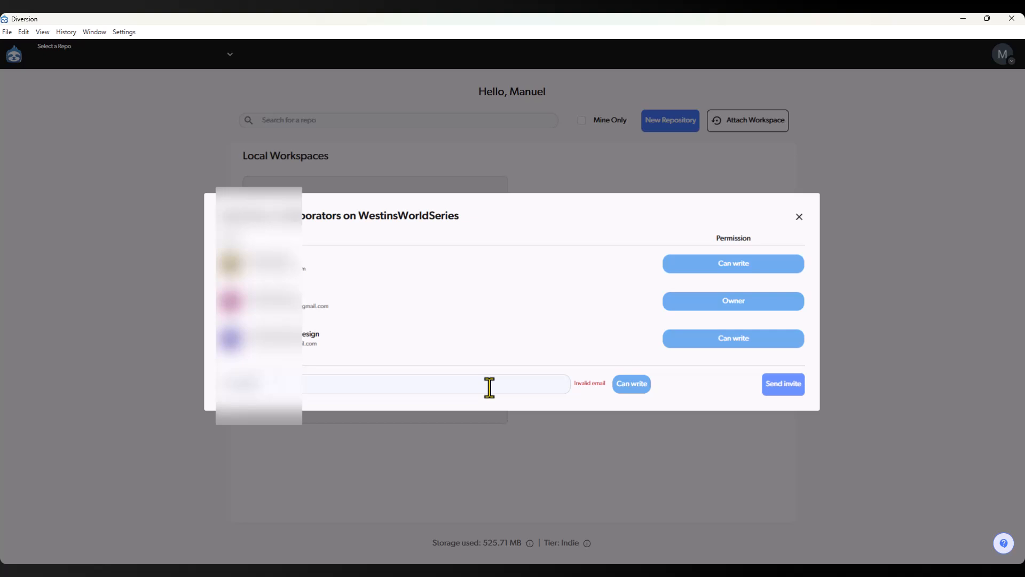
type("com")
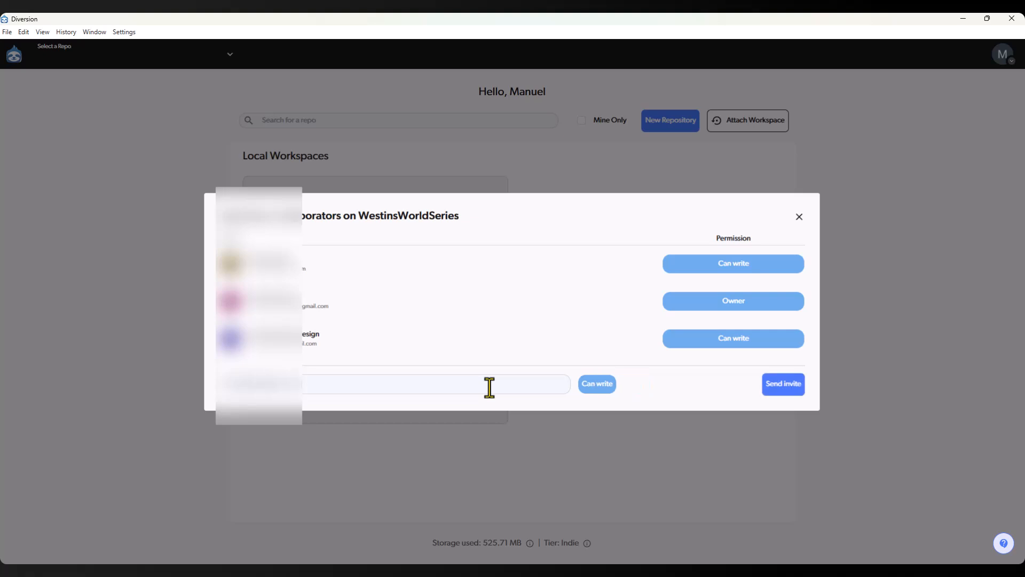
left_click(609, 394)
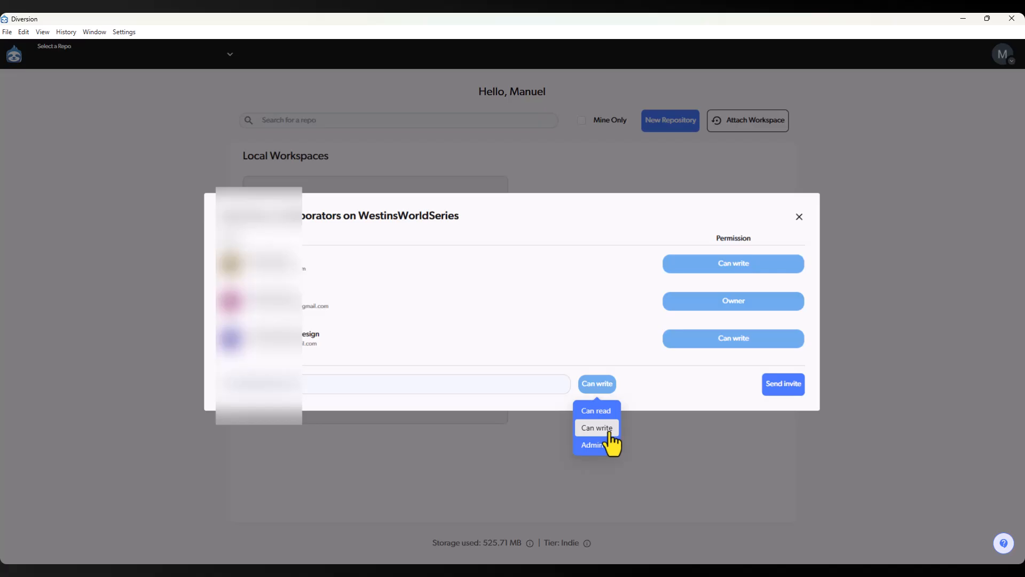
left_click(608, 427)
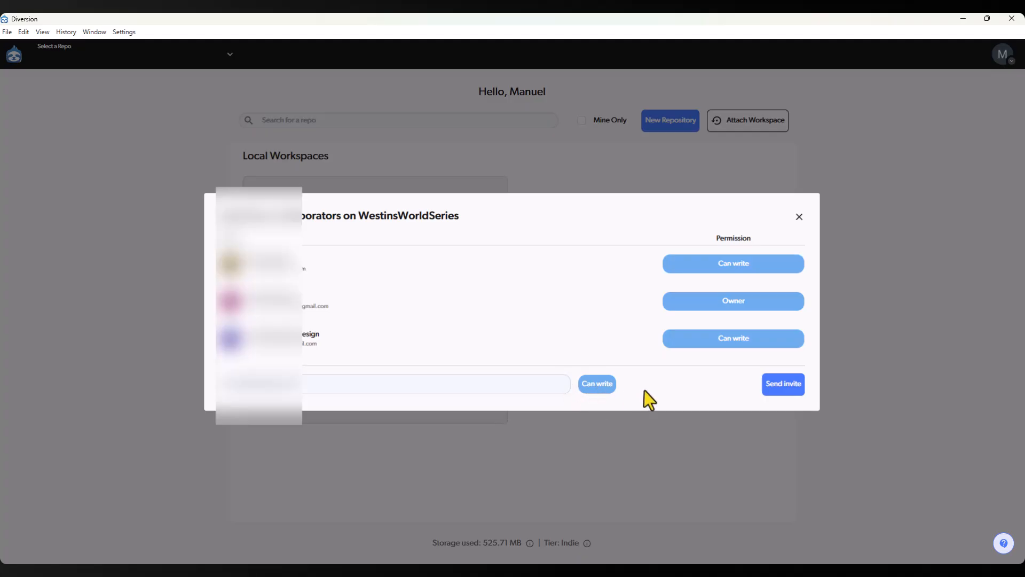
left_click(791, 393)
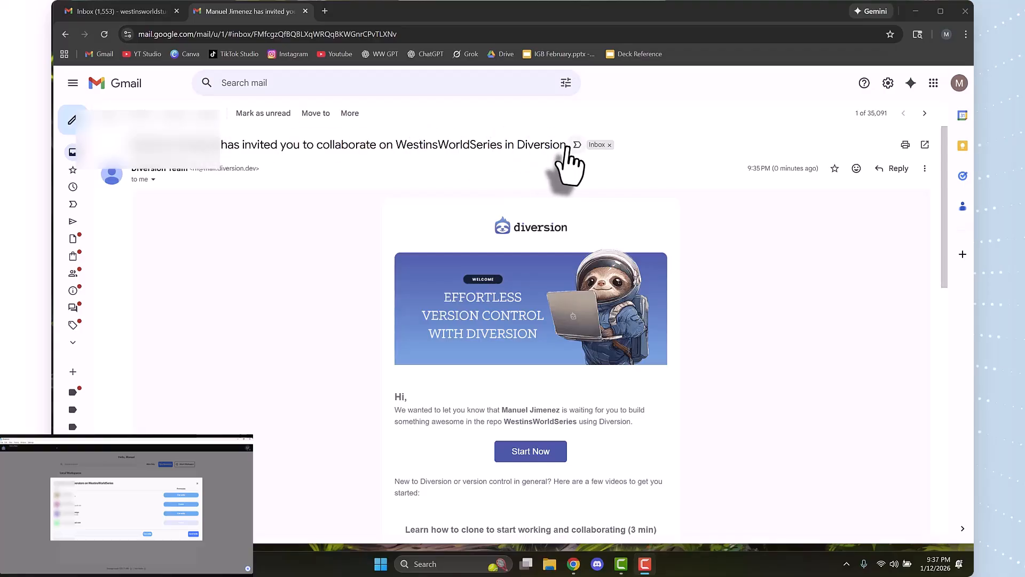
Read the WestinsWorldSeries invitation e-mail, follow its start link and join Diversion with the Google account
triple_click(474, 150)
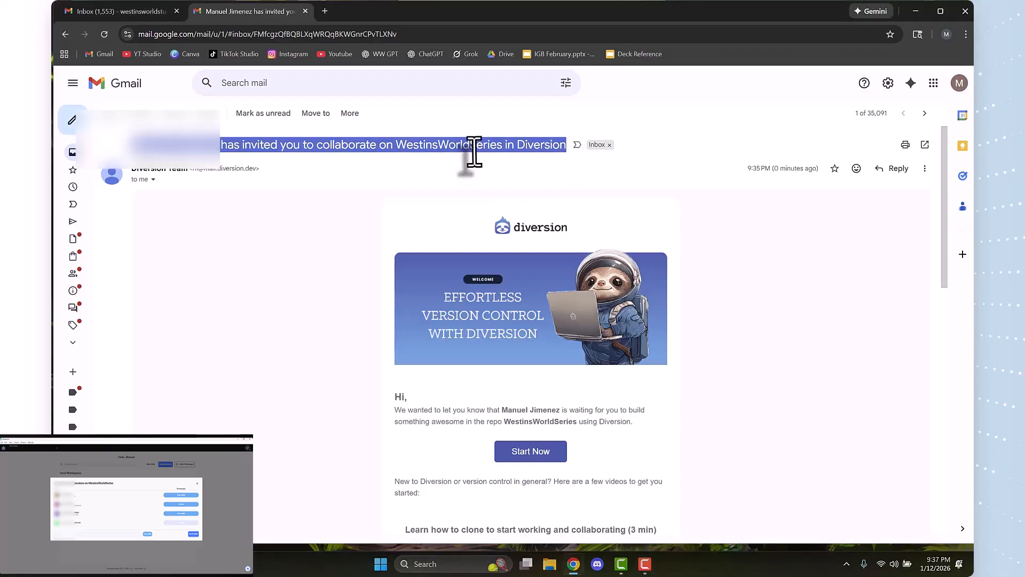
left_click(481, 190)
scroll(479, 188, "down", 2)
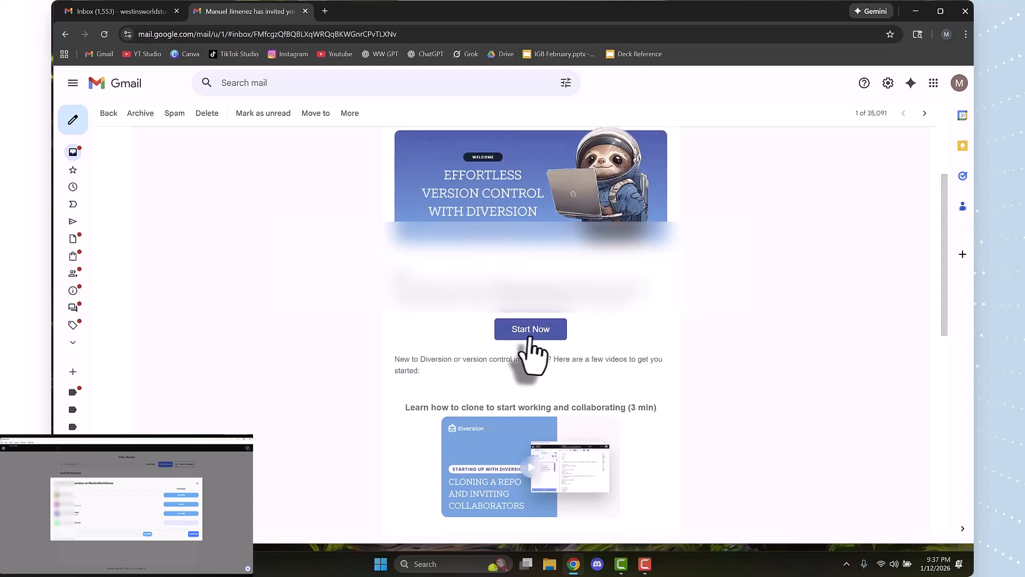
scroll(540, 363, "down", 2)
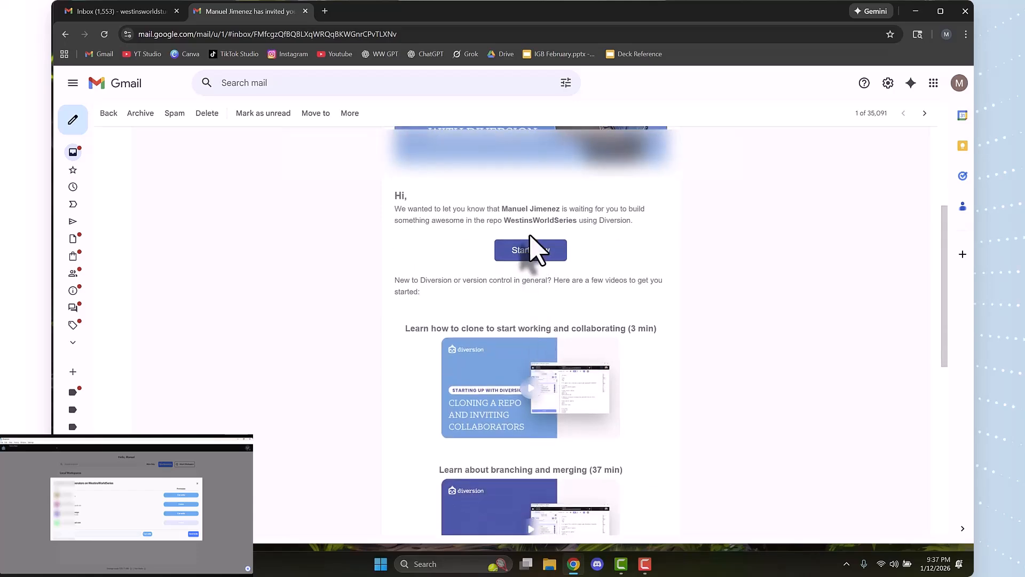
scroll(533, 247, "down", 1)
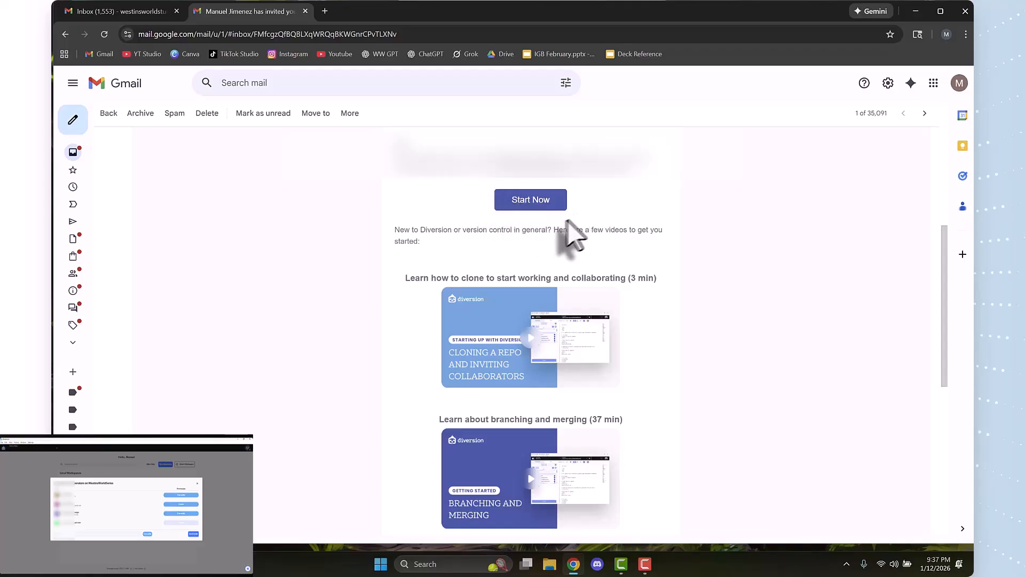
left_click(514, 200)
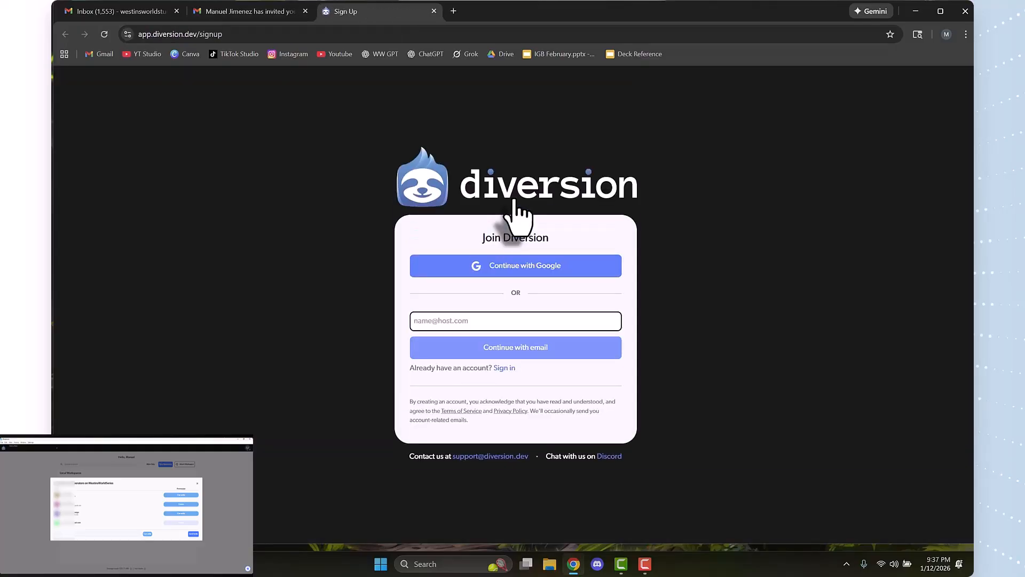
left_click(513, 272)
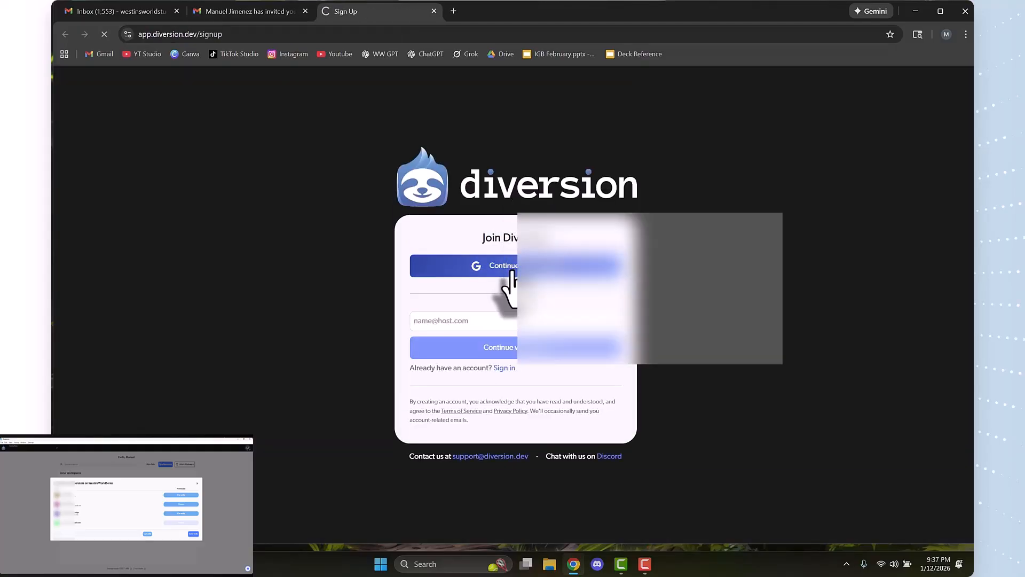
left_click(553, 327)
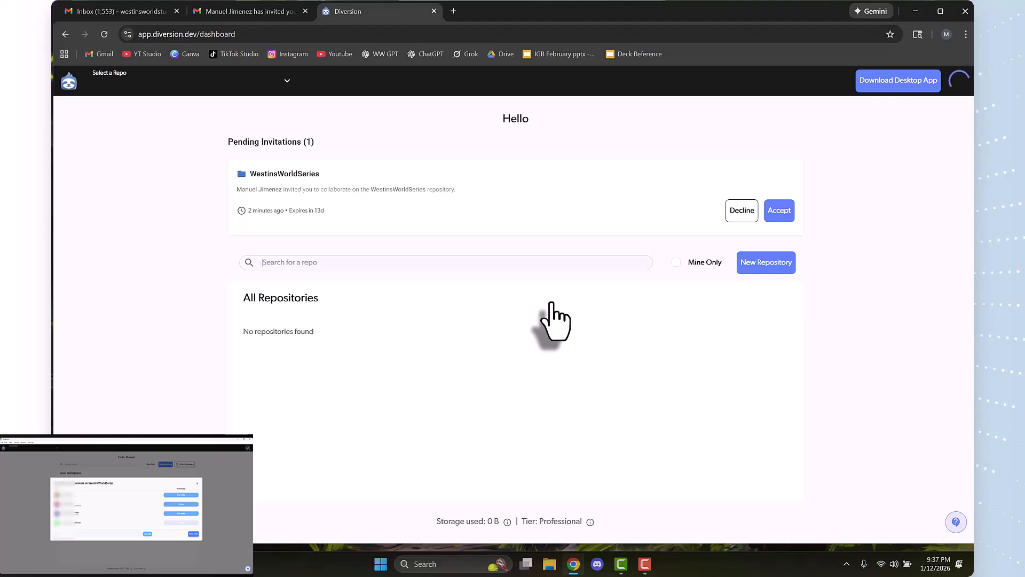
Search the computer for "diversion" and launch the Diversion Desktop app
left_click(372, 569)
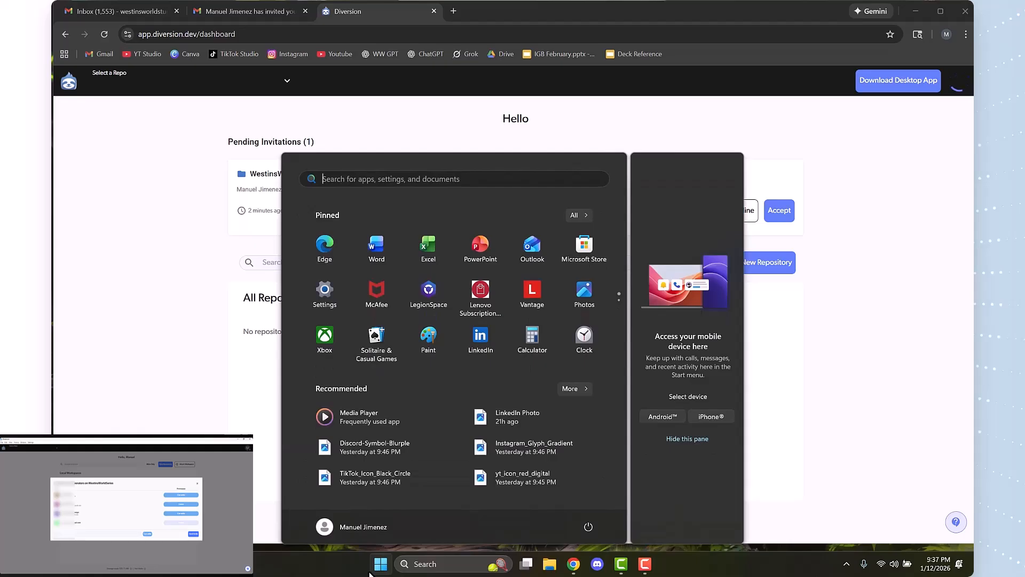
type("web bro")
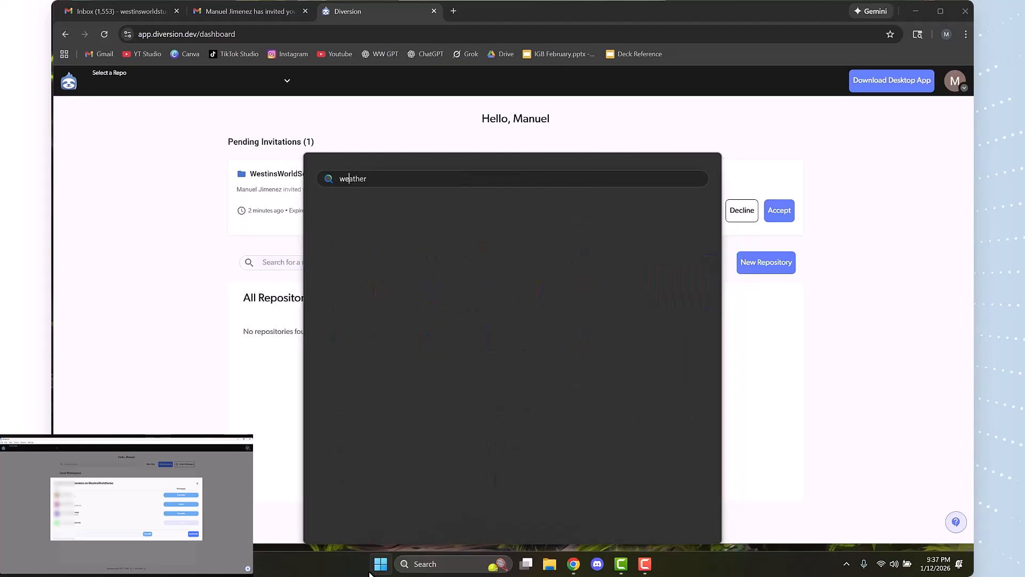
key("BackSpace")
key("BackSpace")
key("BackSpace")
key("BackSpace")
key("BackSpace")
key("BackSpace")
key("BackSpace")
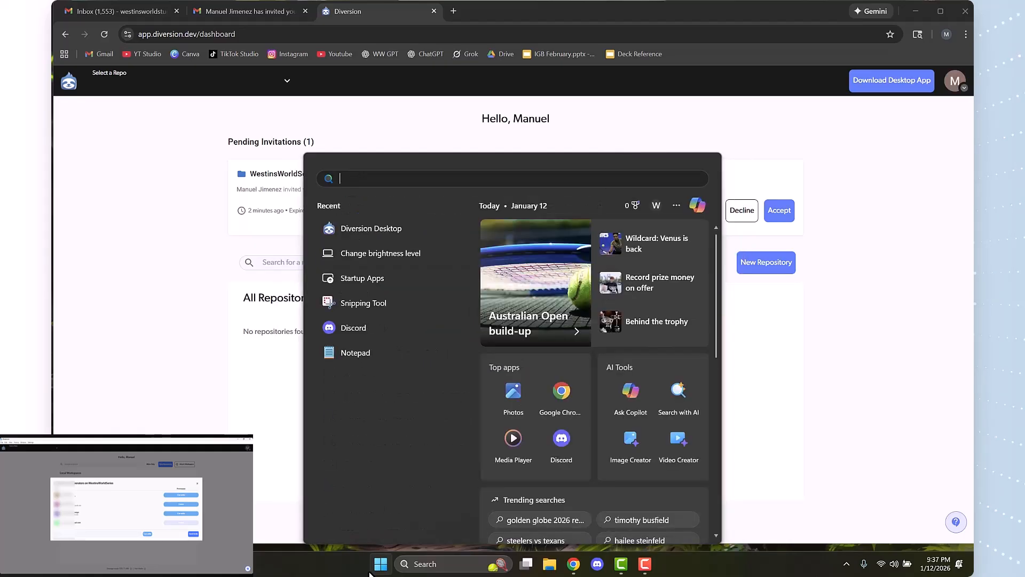
type("diversion")
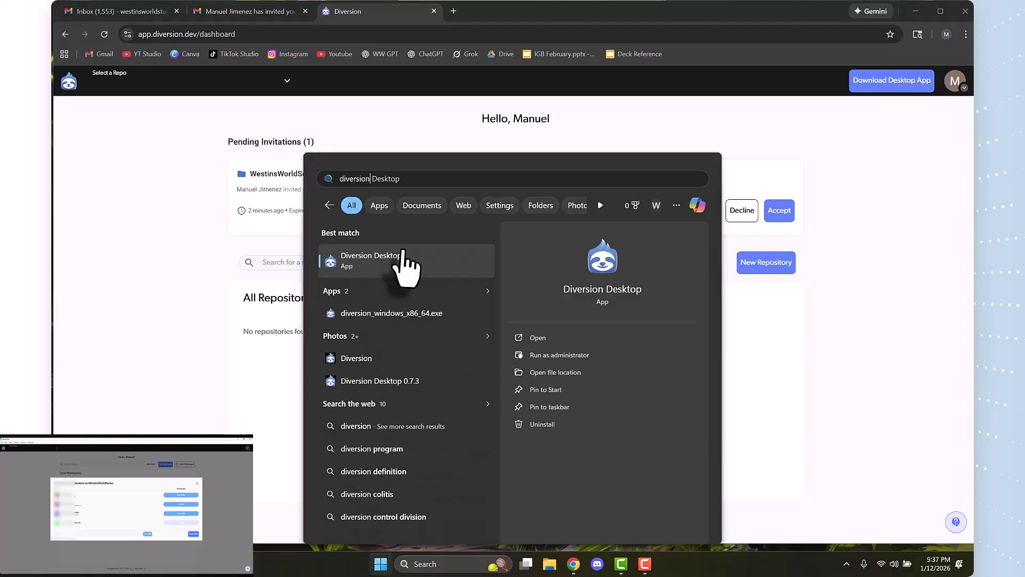
left_click(408, 261)
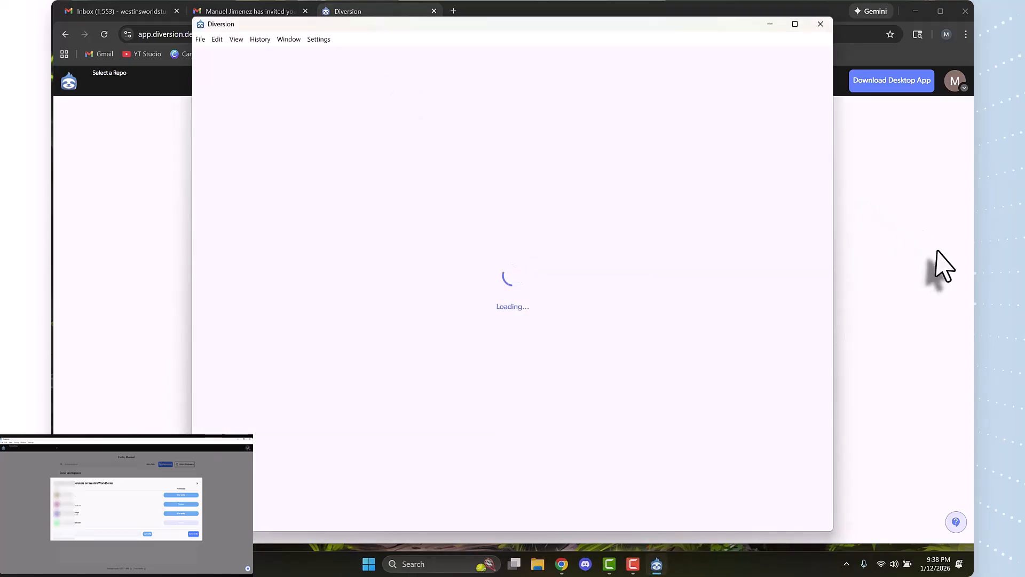
Return to the Diversion dashboard in the browser and accept the pending invitation to the WestinsWorldSeries repository
left_click(939, 268)
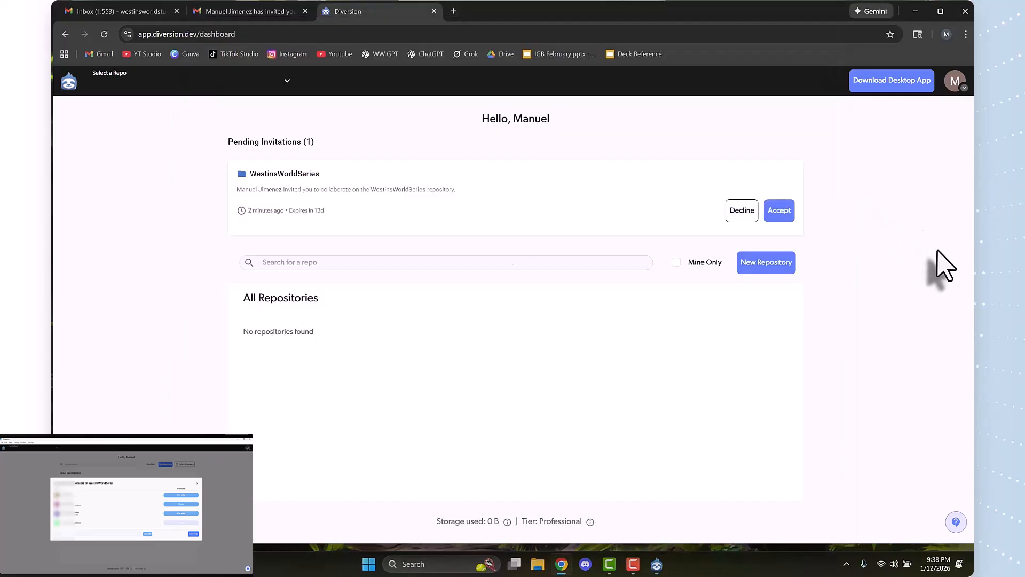
left_click(255, 13)
left_click(363, 12)
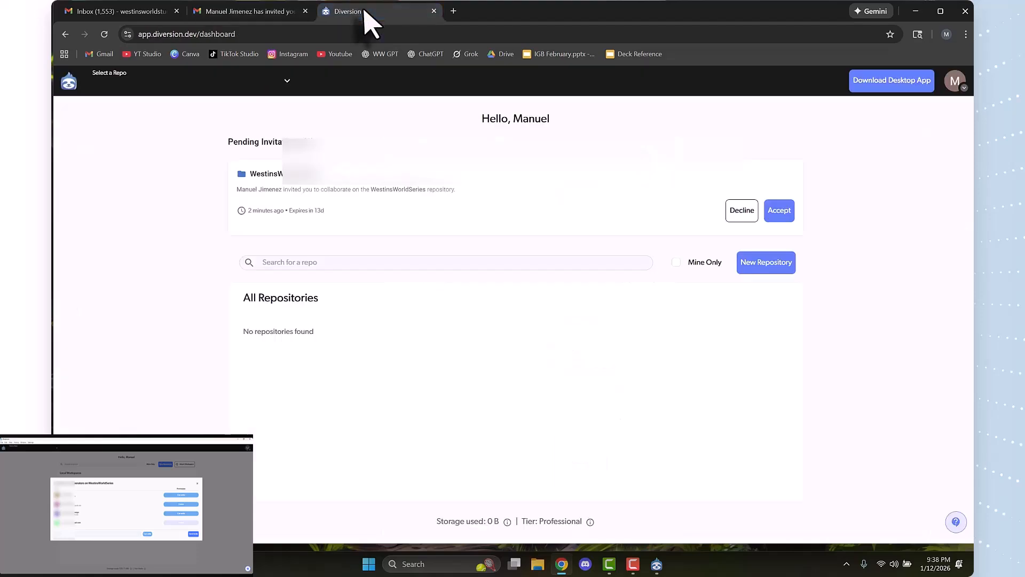
left_click(780, 212)
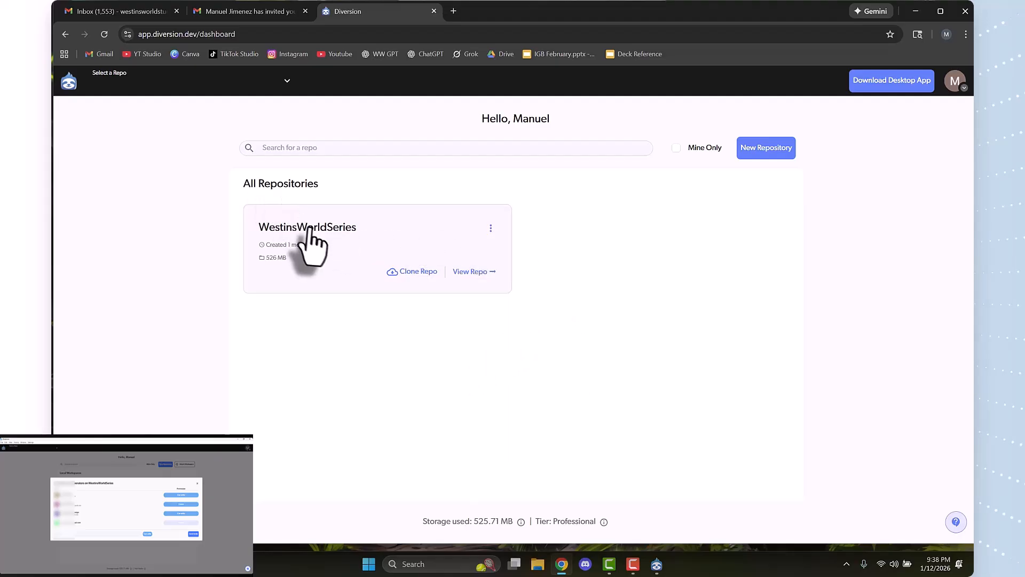
Try to clone WestinsWorldSeries from the web dashboard, and check the repository in the Diversion desktop app before closing it
left_click(423, 272)
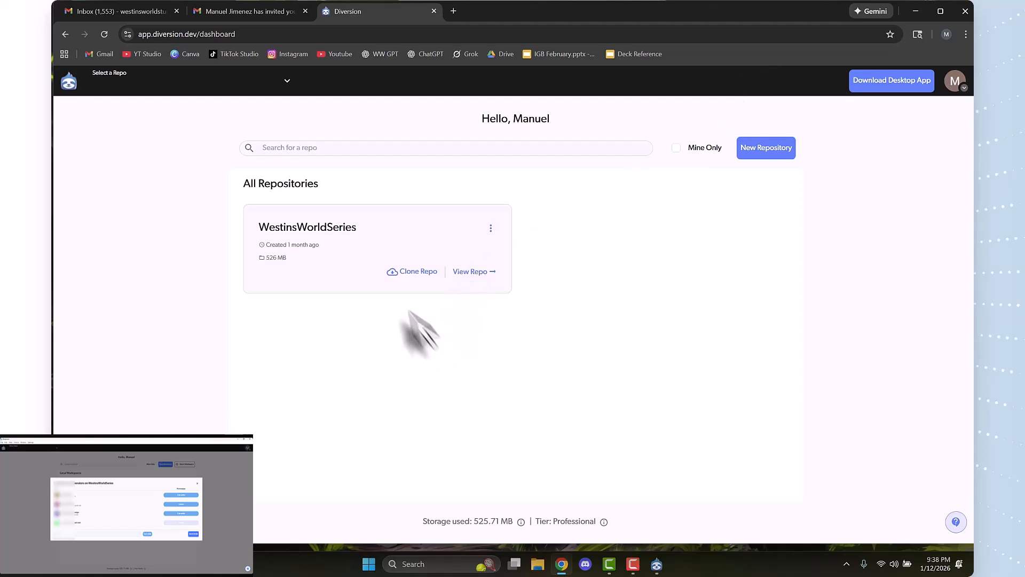
left_click(657, 564)
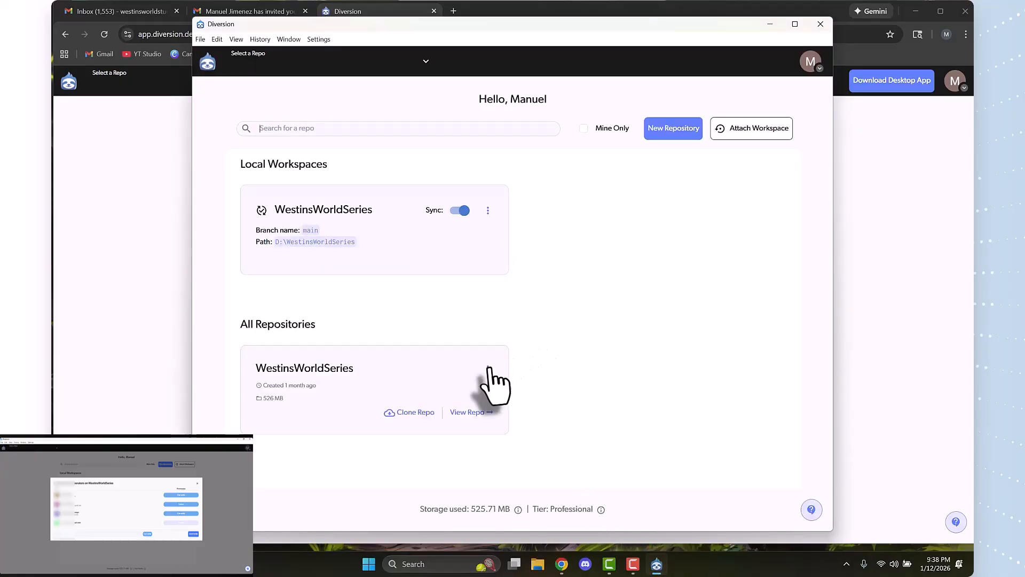
left_click(487, 369)
left_click(487, 369)
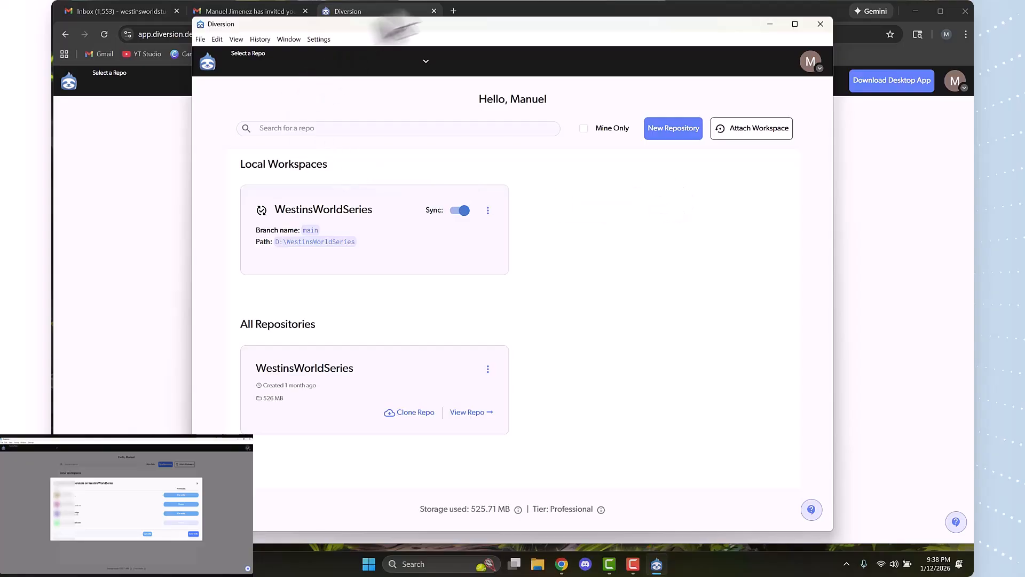
left_click(821, 24)
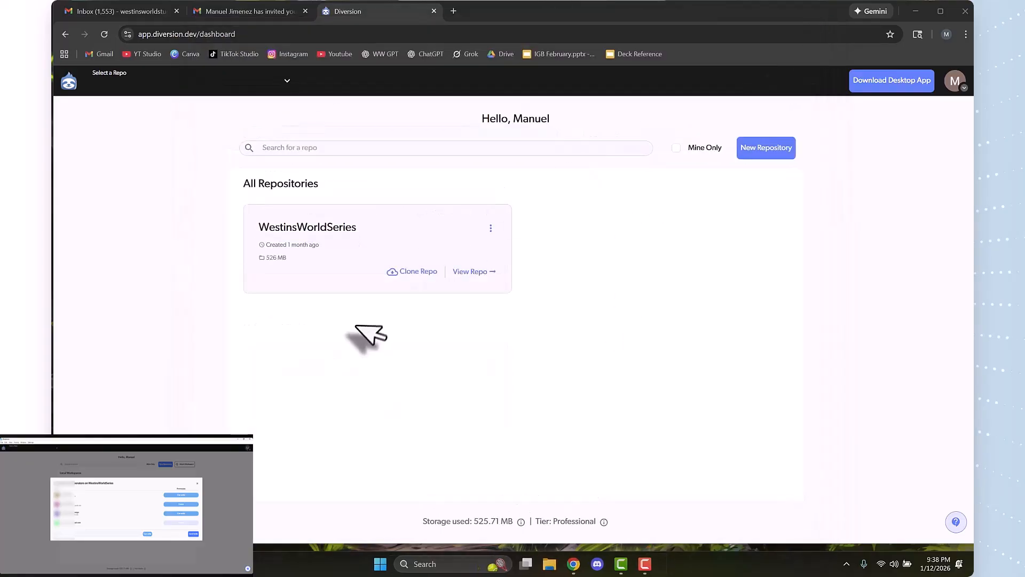
Launch the Diversion Desktop app and start cloning the WestinsWorldSeries repository
left_click(405, 274)
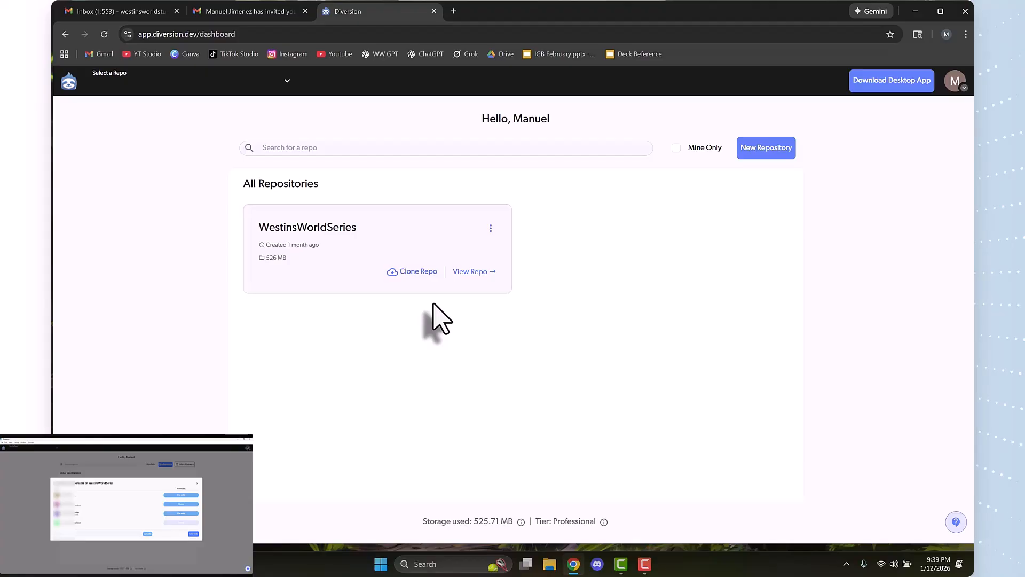
mouse_move(405, 272)
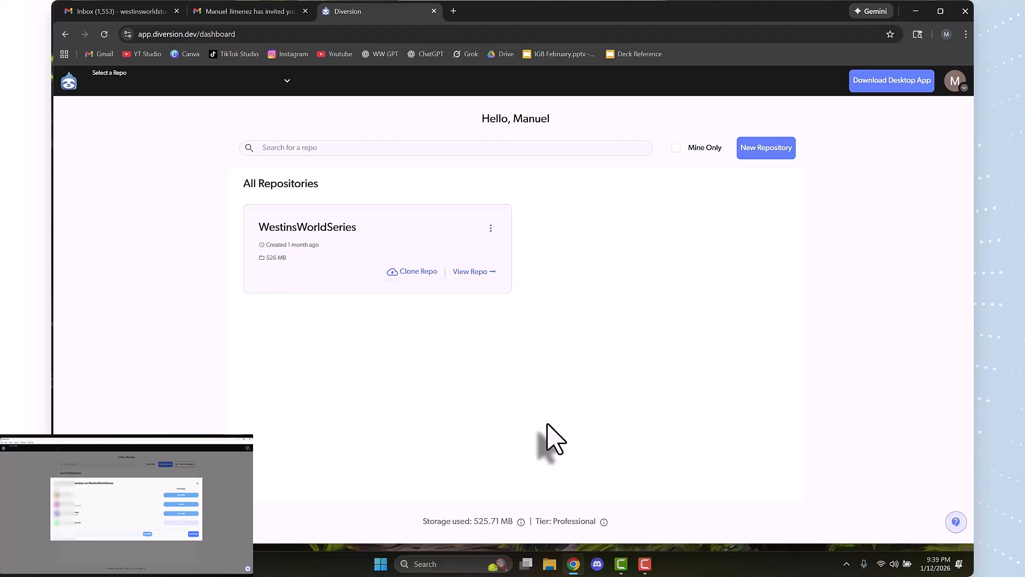
left_click(377, 566)
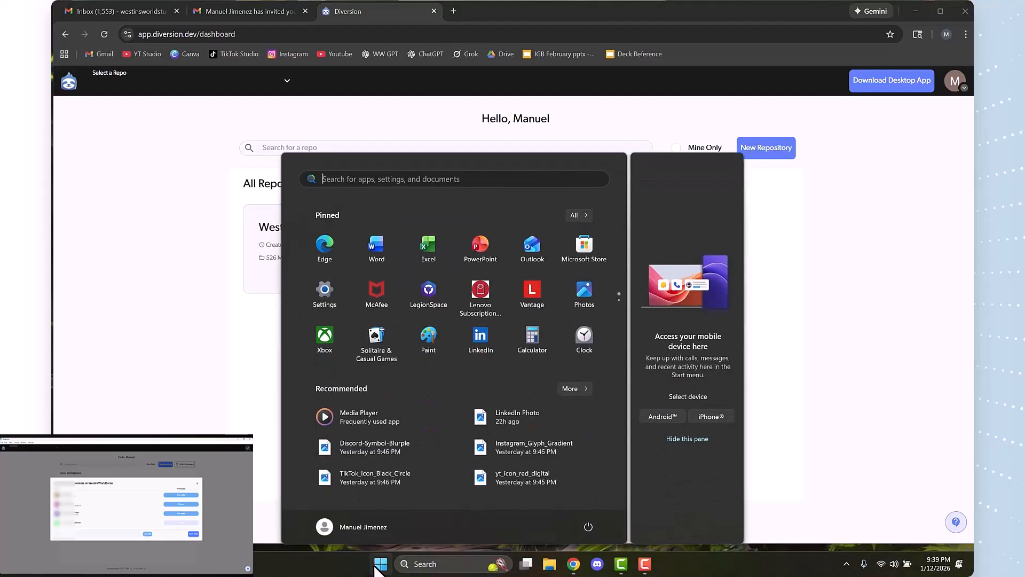
type("diversion Desktop")
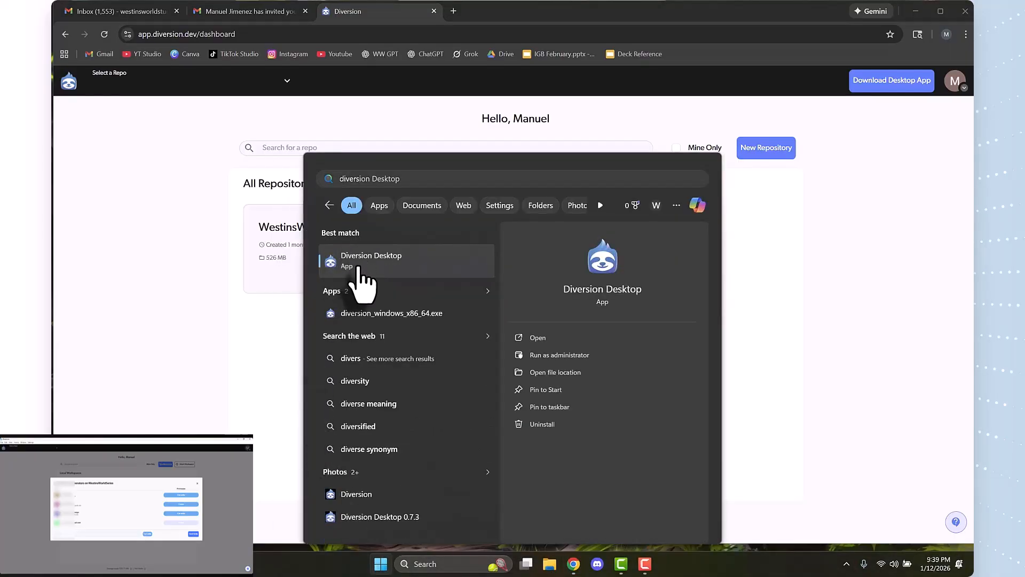
key("Return")
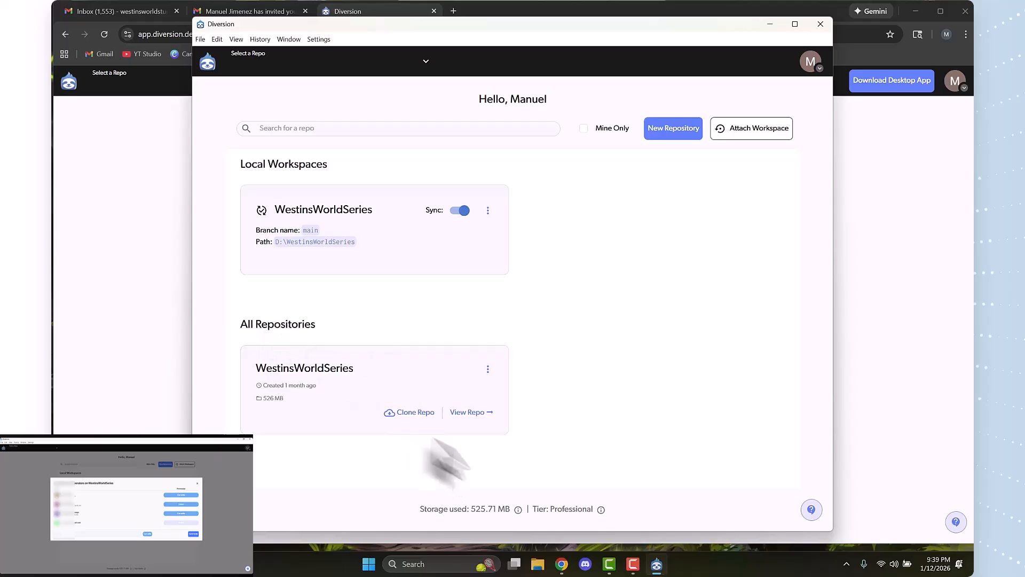
left_click(397, 414)
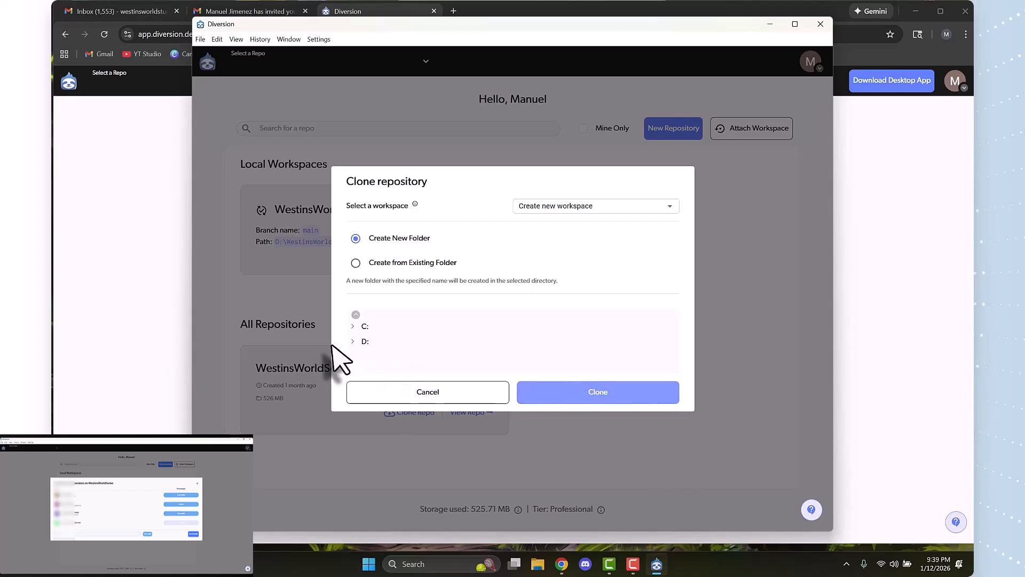
Look through the top-level folders of the C: and D: drives in the clone destination tree
left_click(352, 327)
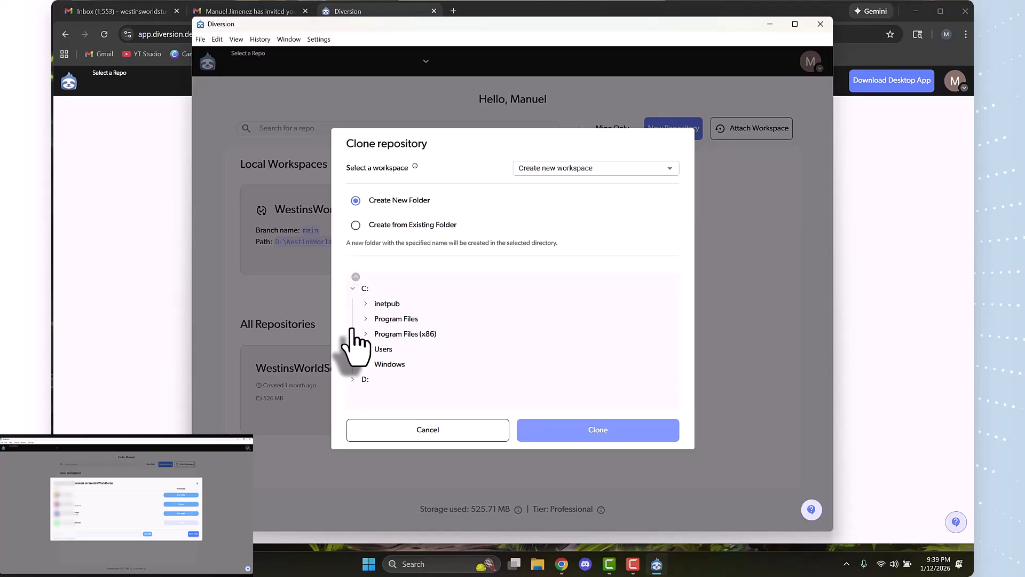
left_click(353, 288)
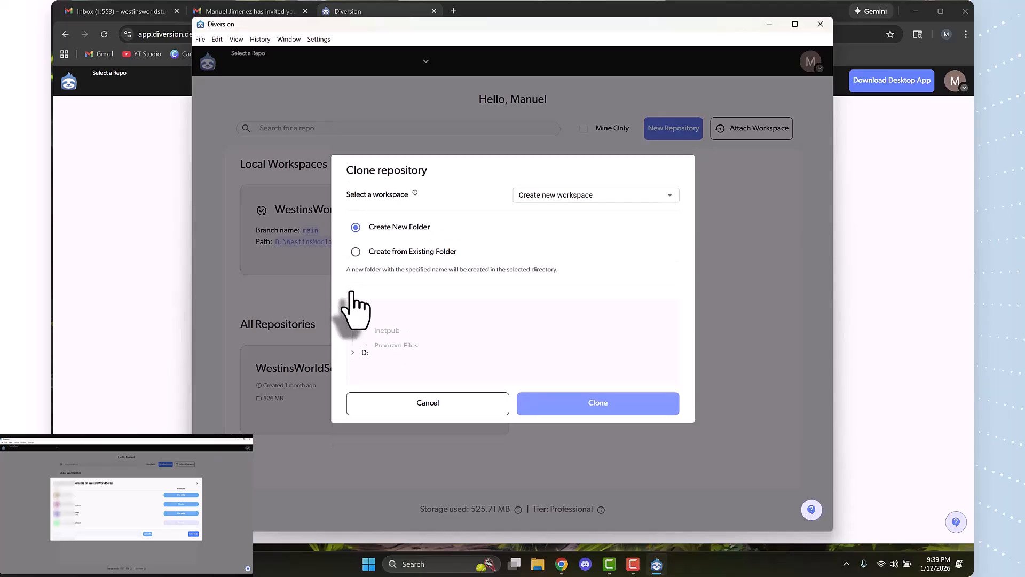
left_click(353, 342)
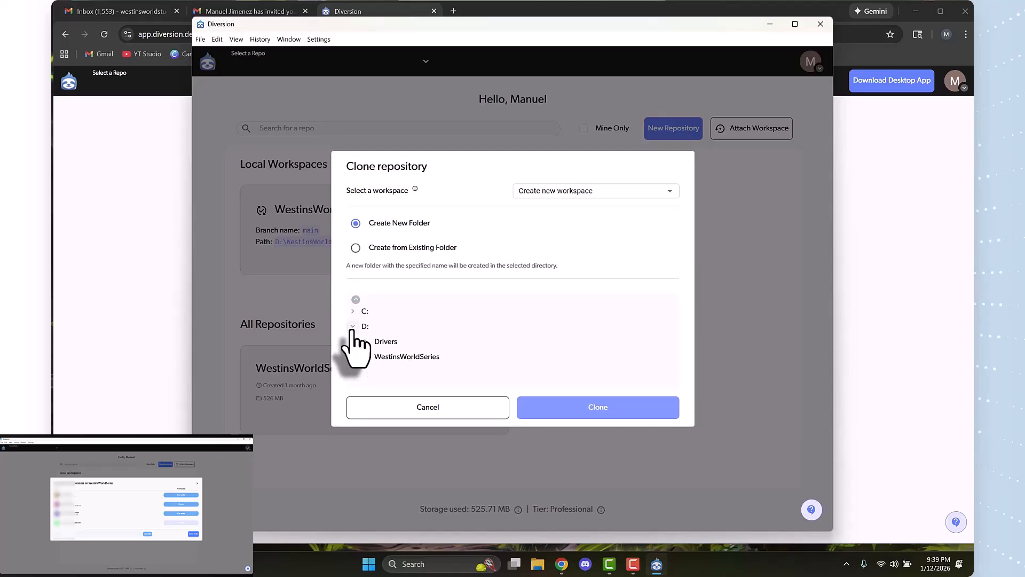
left_click(353, 326)
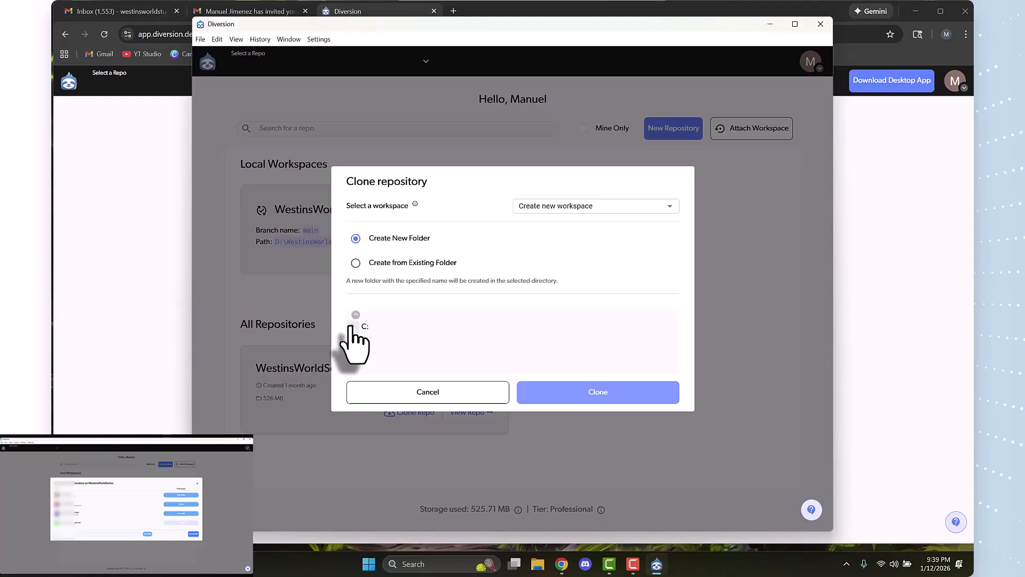
Examine the folders on the C: drive, including the Windows subfolders, for a possible clone location
left_click(351, 326)
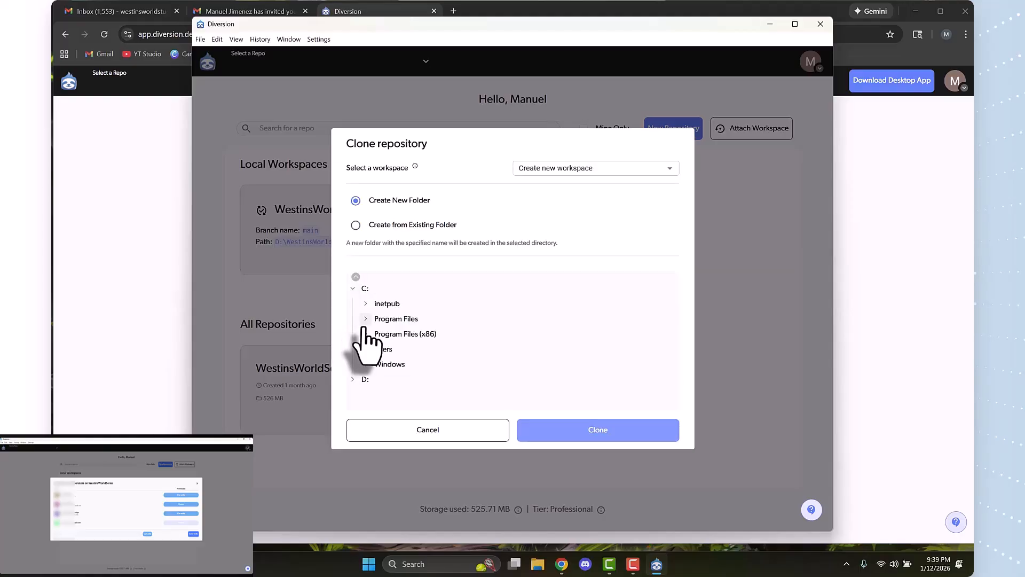
left_click(366, 364)
scroll(366, 367, "down", 5)
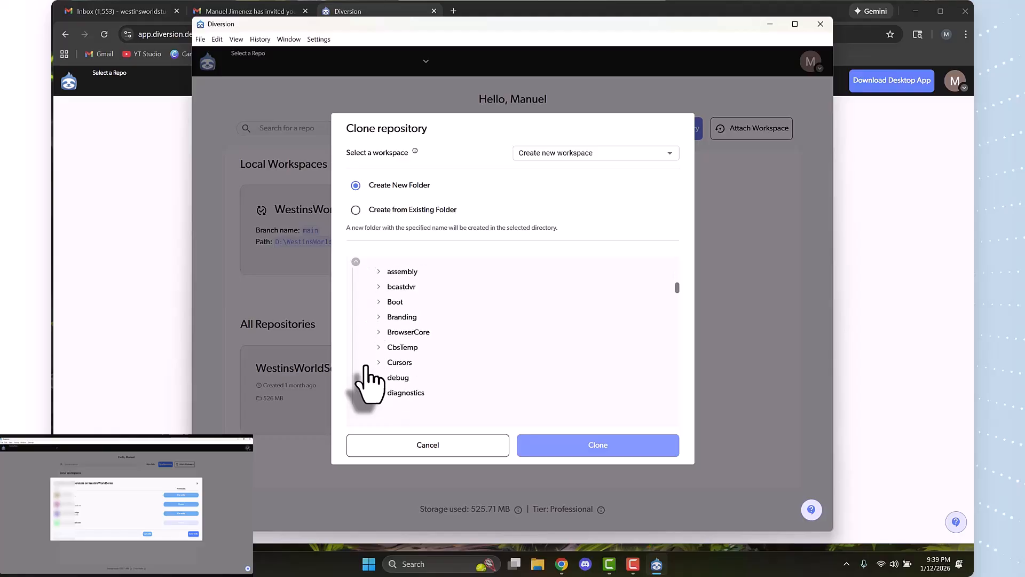
scroll(366, 367, "down", 6)
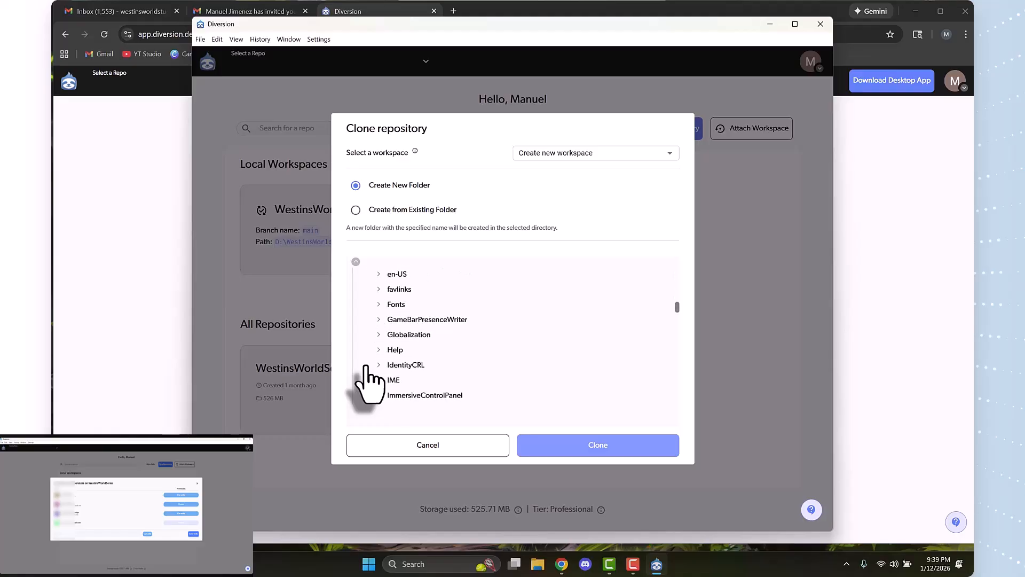
scroll(366, 366, "down", 2)
scroll(366, 363, "up", 12)
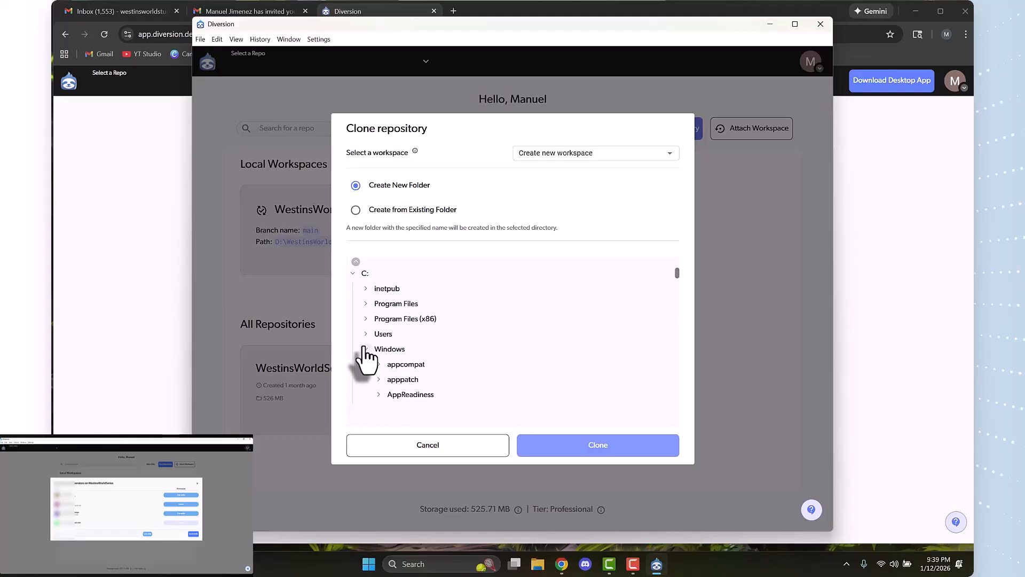
left_click(366, 349)
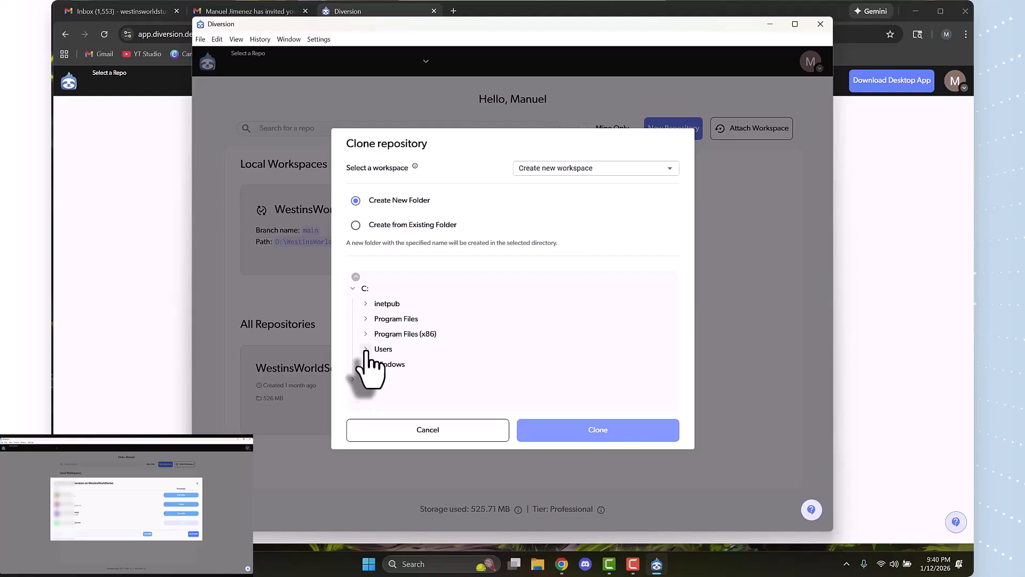
left_click(366, 365)
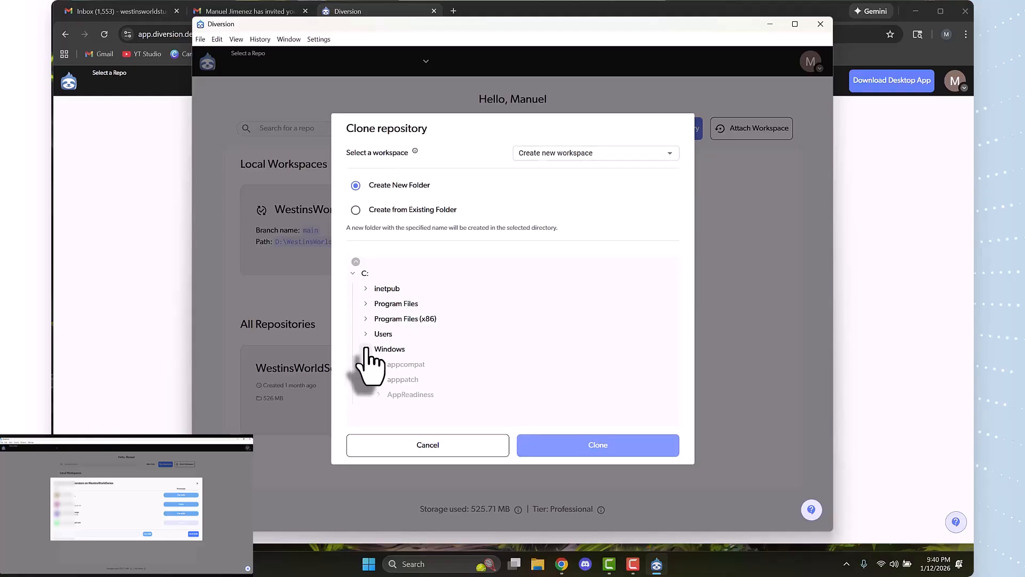
left_click(366, 349)
left_click(353, 295)
Pick the Drivers folder on the D: drive as the clone location and look through its subfolders
left_click(352, 337)
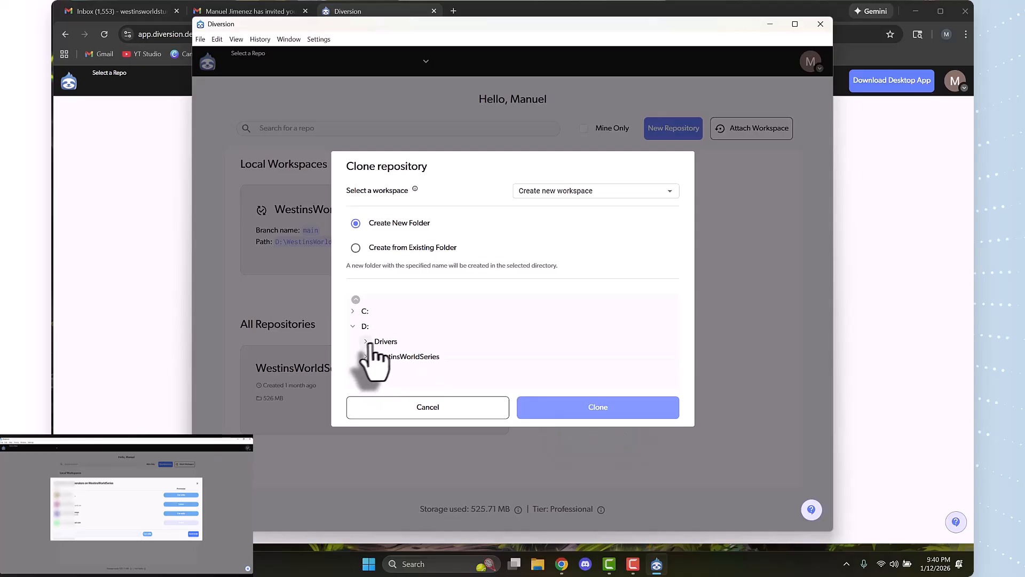
left_click(383, 343)
scroll(424, 373, "down", 5)
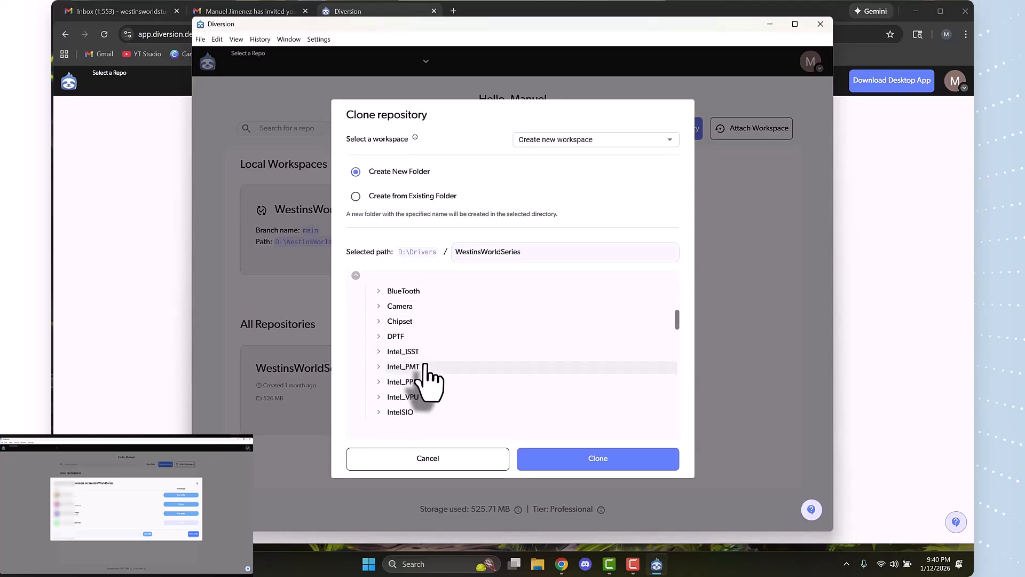
scroll(425, 377, "down", 2)
scroll(427, 377, "up", 10)
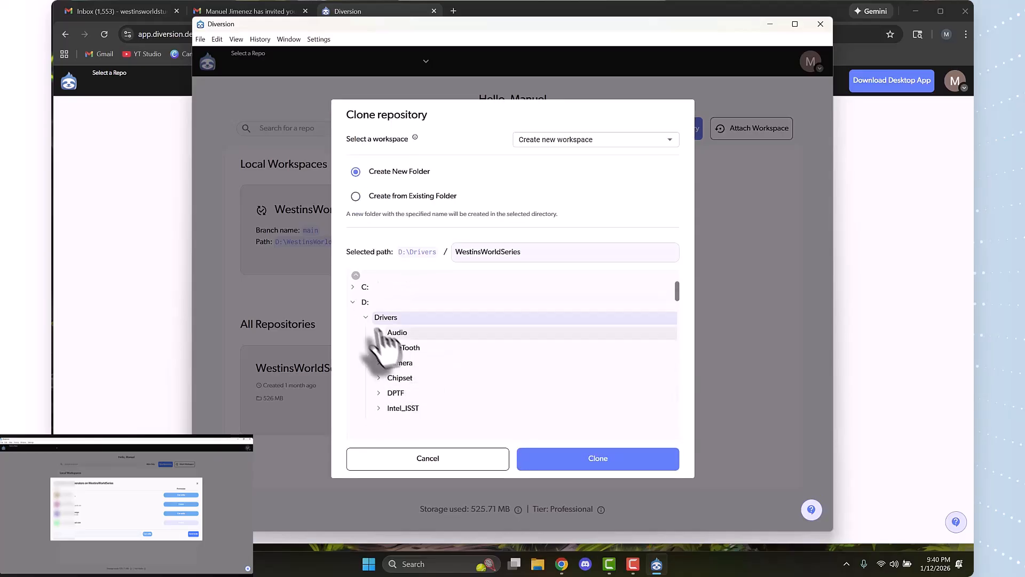
left_click(365, 318)
Clone the repository into a new WestinsWorldSeries folder at the root of the C: drive and wait for it to sync
left_click(353, 340)
left_click(352, 341)
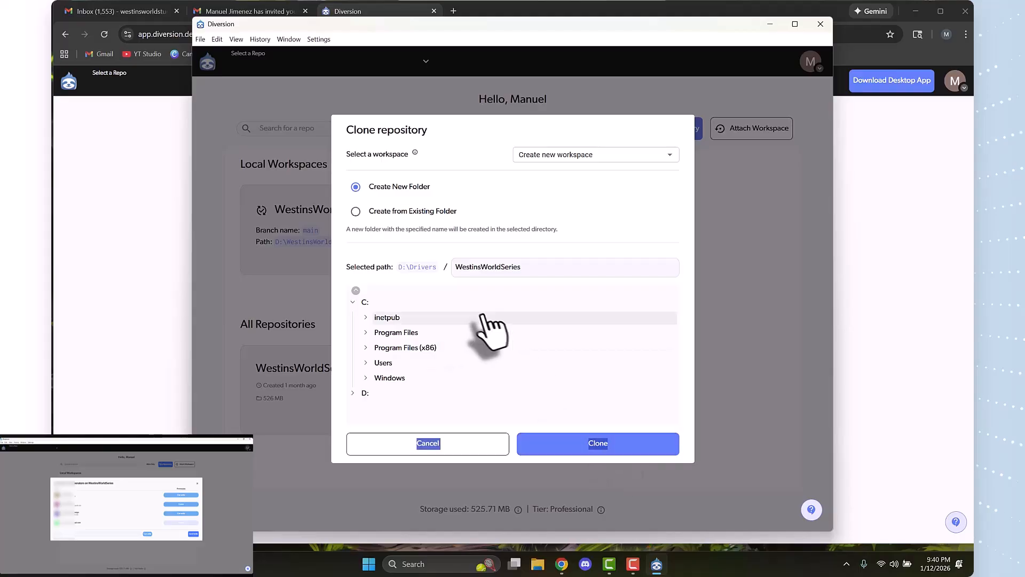
left_click(451, 301)
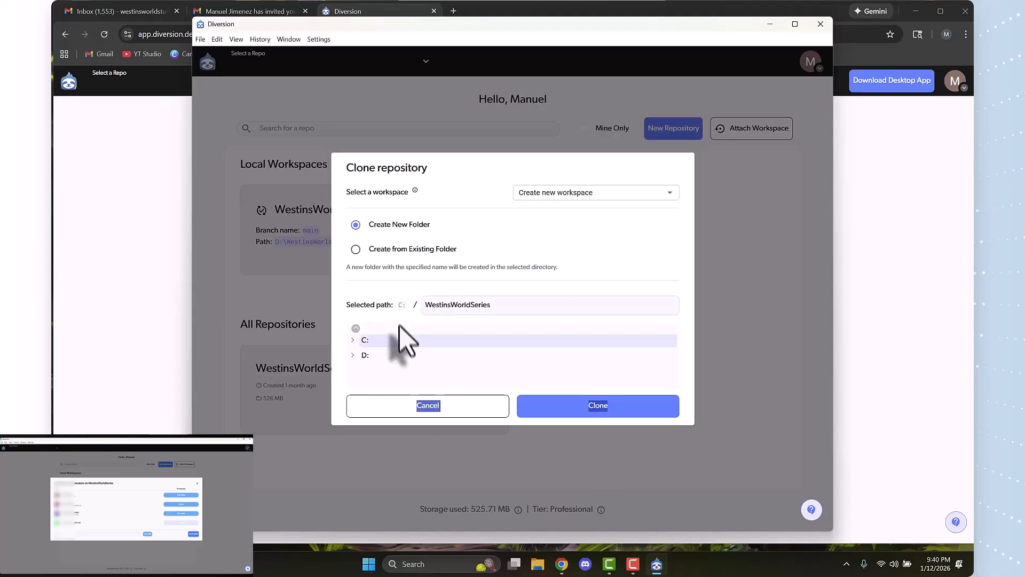
left_click(624, 416)
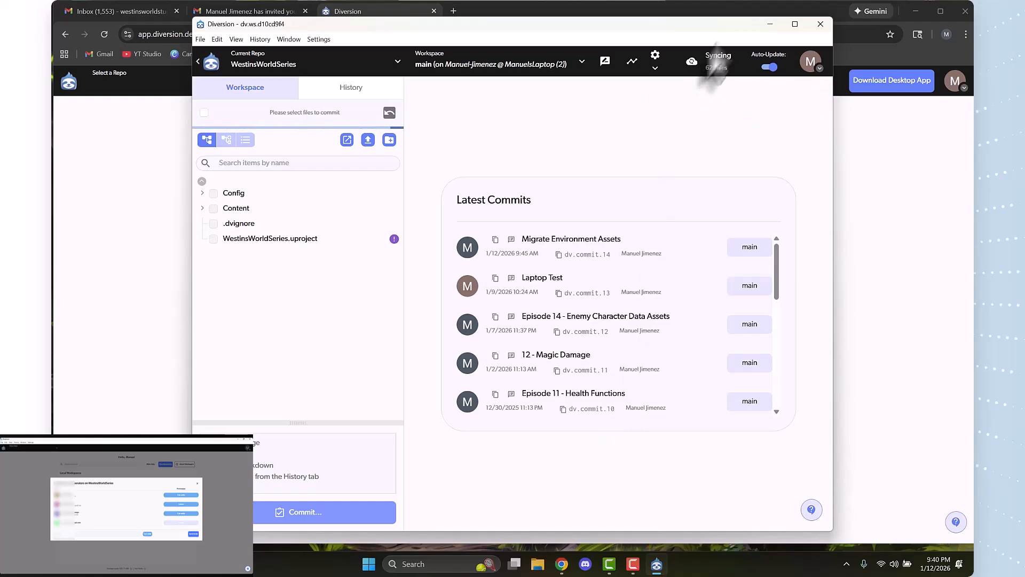
mouse_move(735, 56)
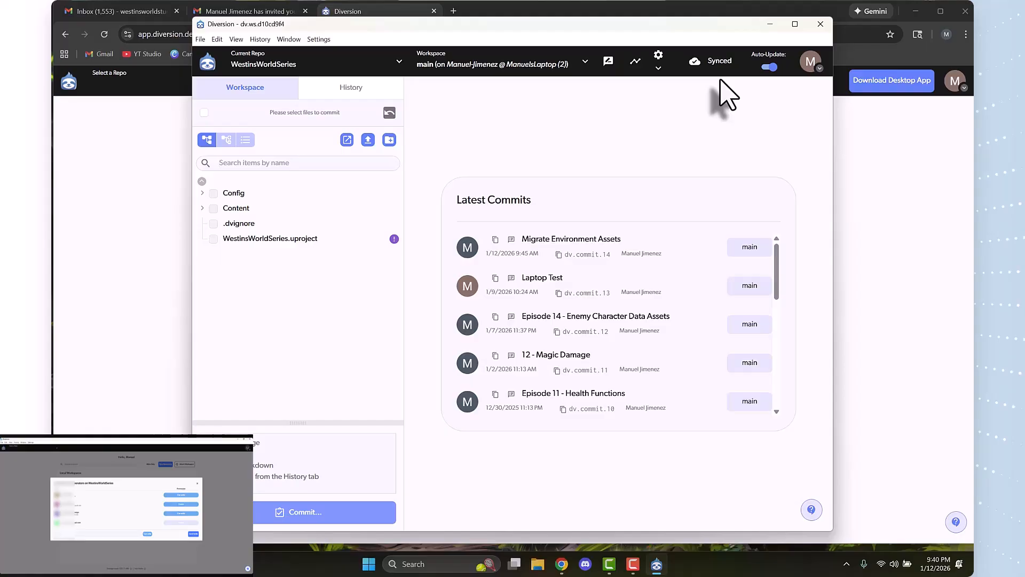
Minimize the browser and open the cloned WestinsWorldSeries folder on the C: drive in File Explorer
left_click(915, 11)
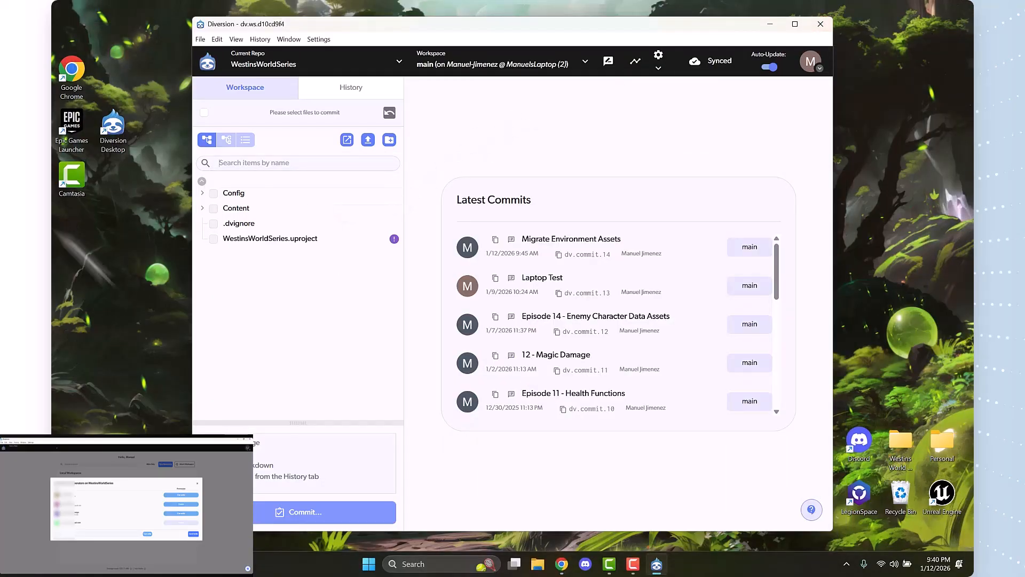
left_click(369, 564)
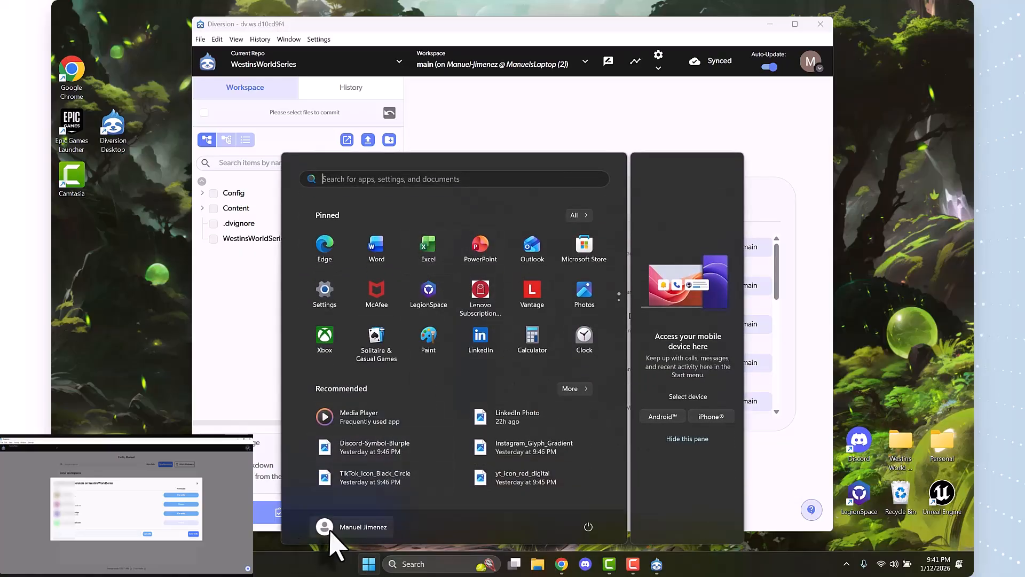
left_click(327, 528)
left_click(455, 527)
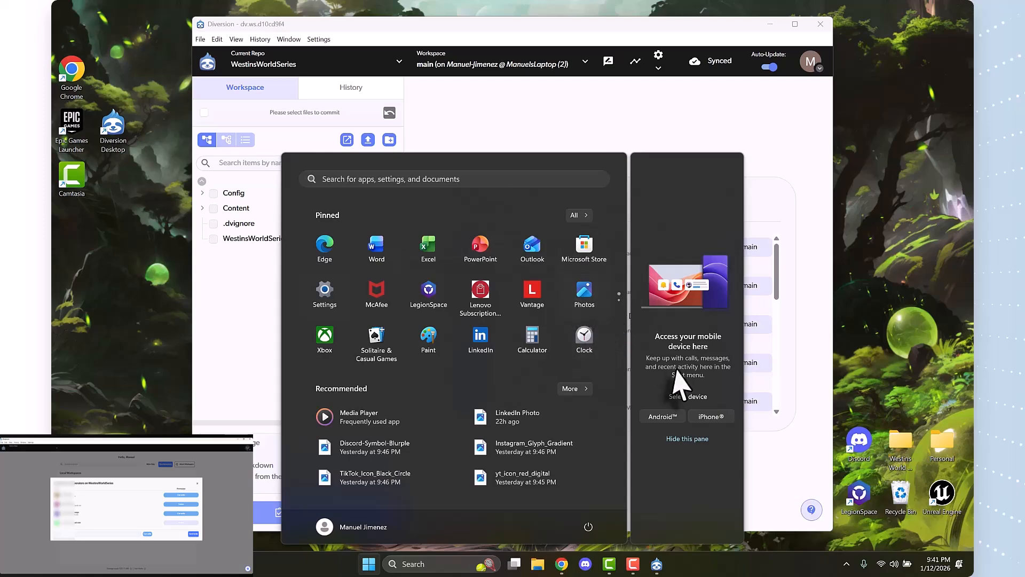
left_click(538, 564)
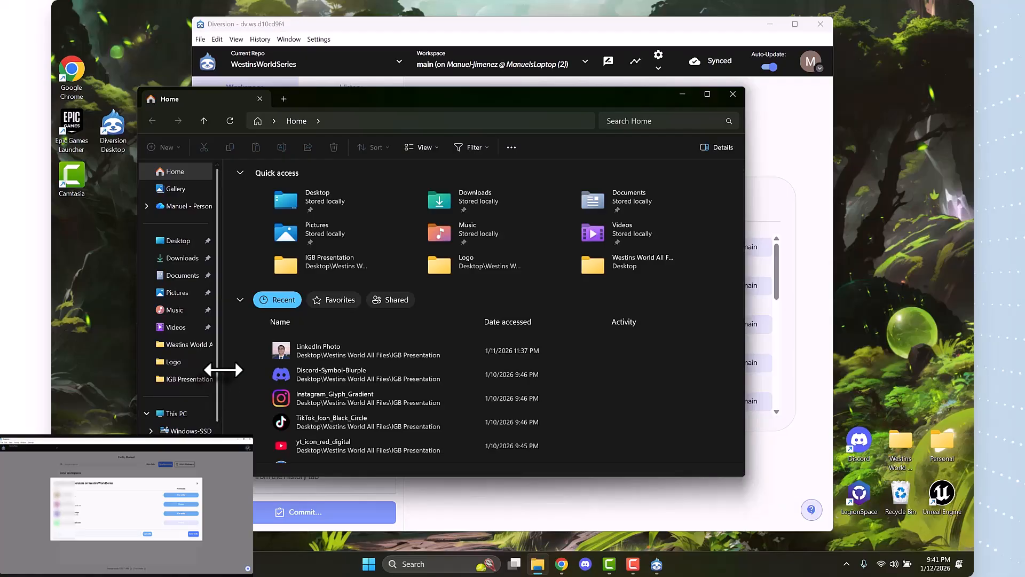
left_click_drag(217, 366, 269, 366)
left_click(198, 393)
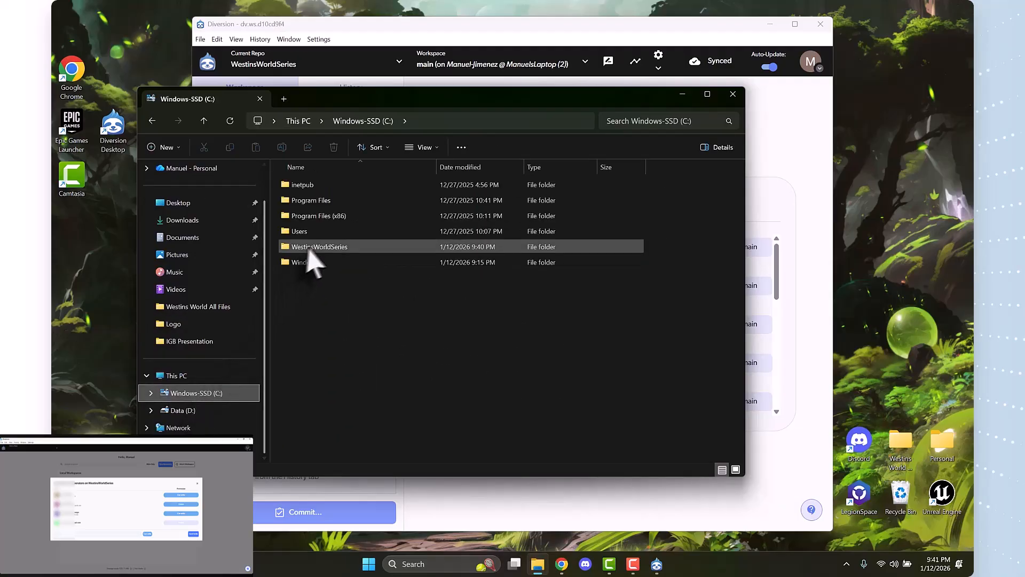
double_click(367, 249)
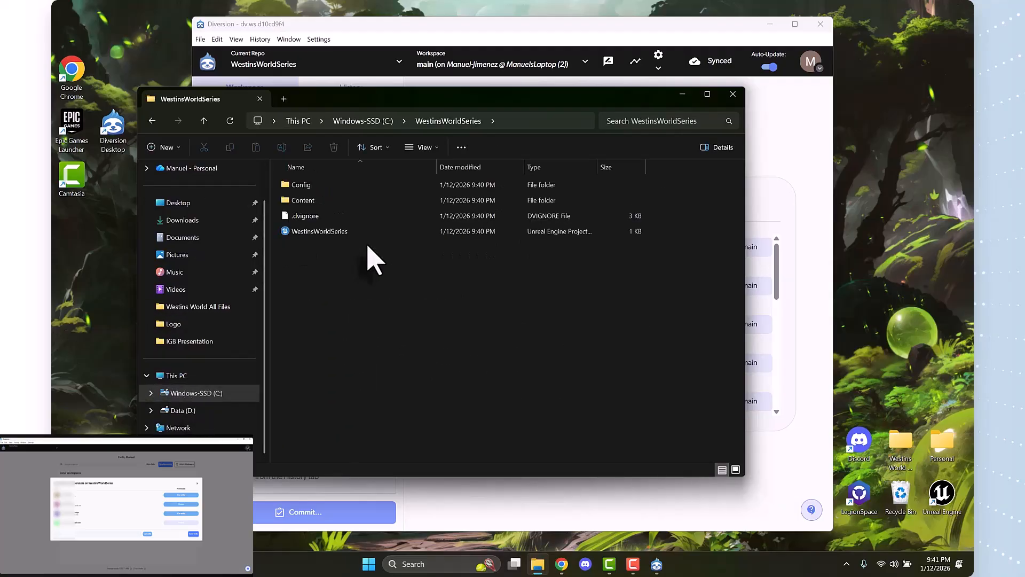
Open the WestinsWorldSeries project in Unreal Engine, agreeing to disable the EasyMultiSave plugin, and dismiss the new plugins notification
left_click(332, 231)
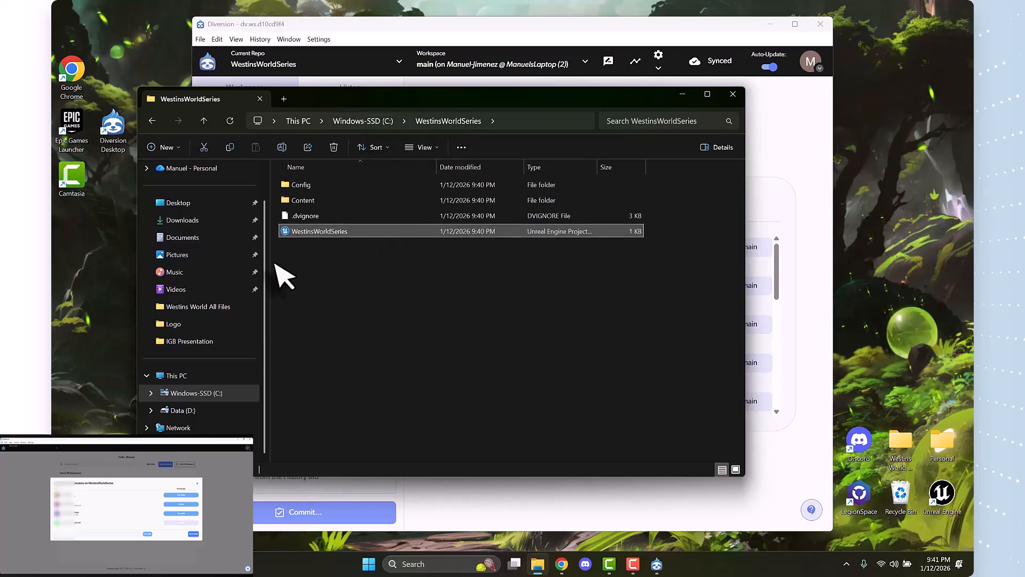
double_click(336, 231)
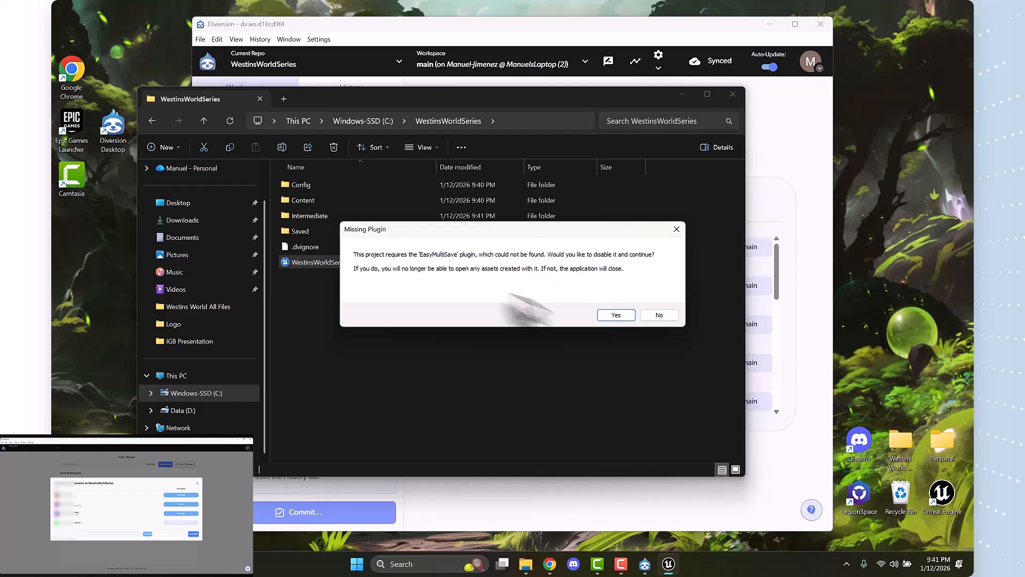
left_click(609, 315)
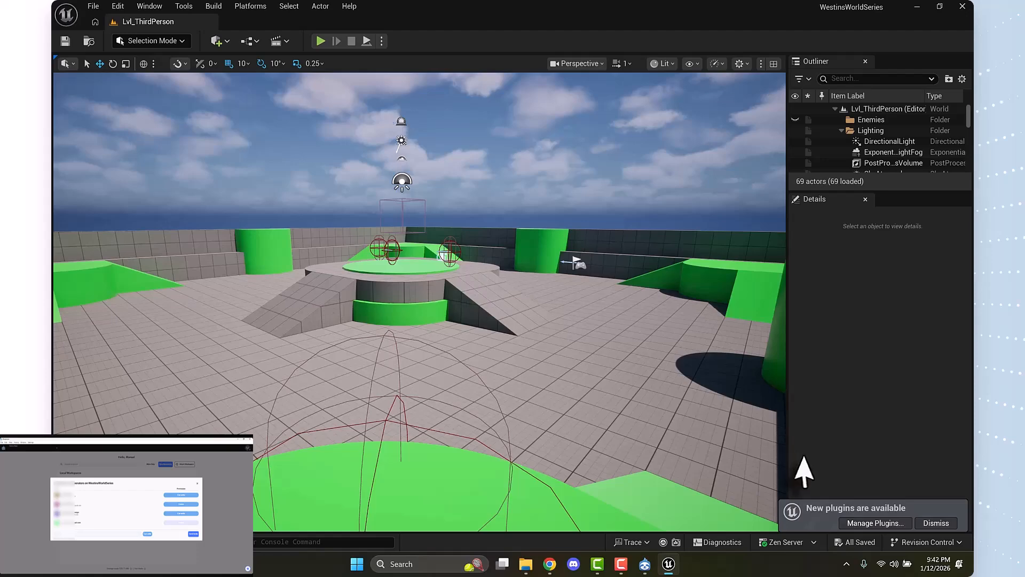
left_click(942, 526)
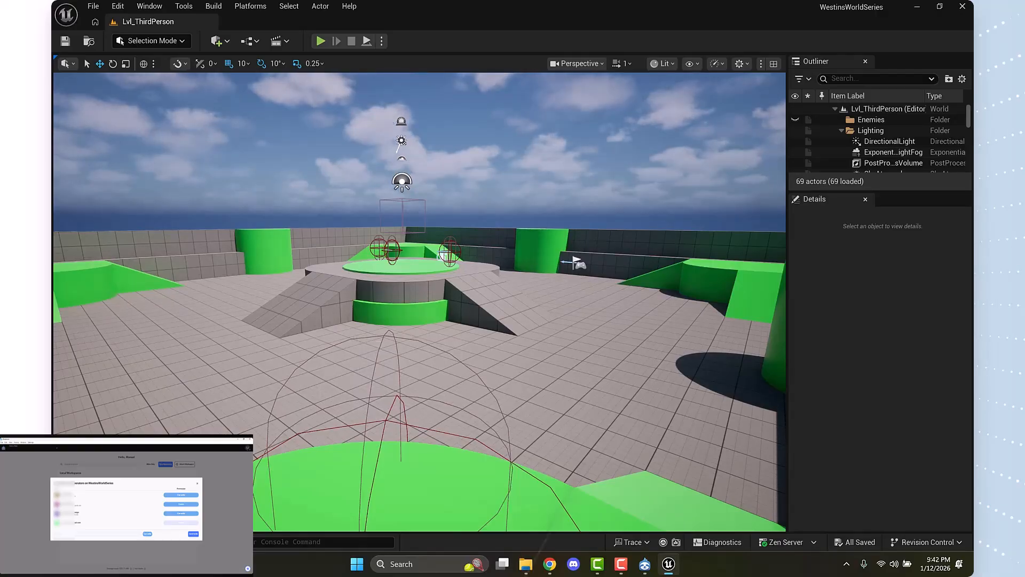
Inspect the Lvl_ThirdPerson level around the central green platform, briefly selecting the platform's cylinder
left_click_drag(476, 286, 487, 247)
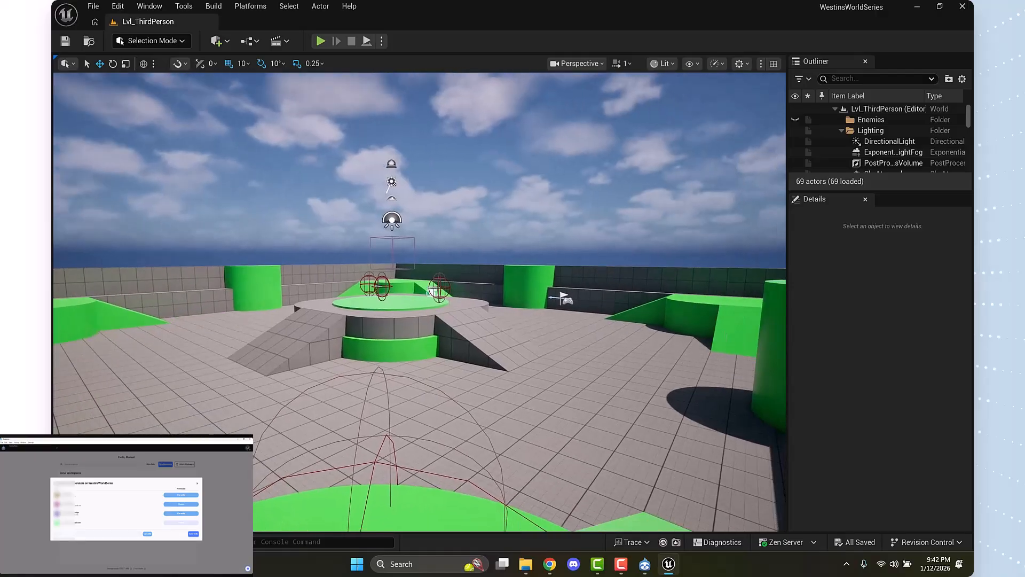
key("w")
key("d")
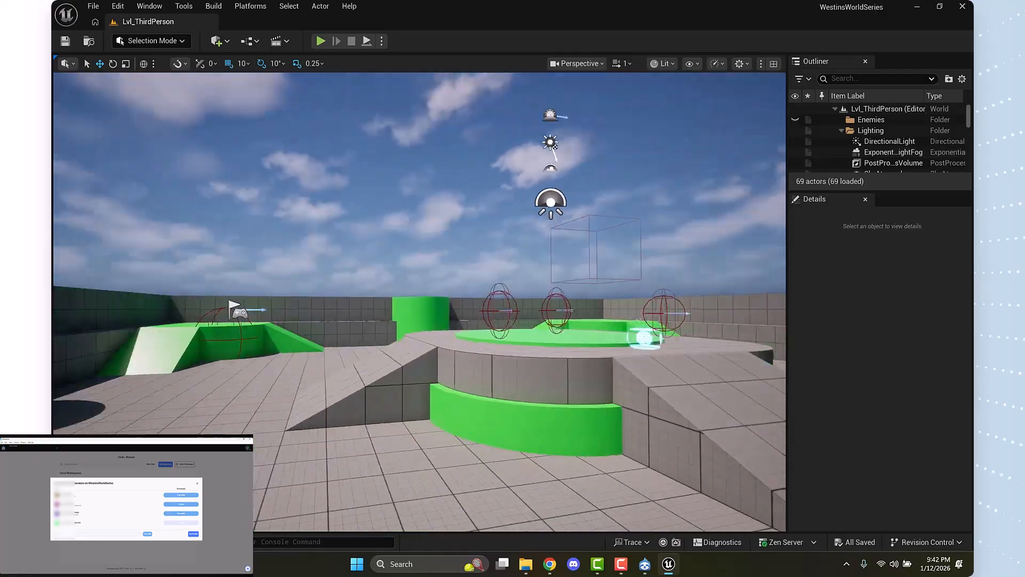
key("d")
key("w")
key("e")
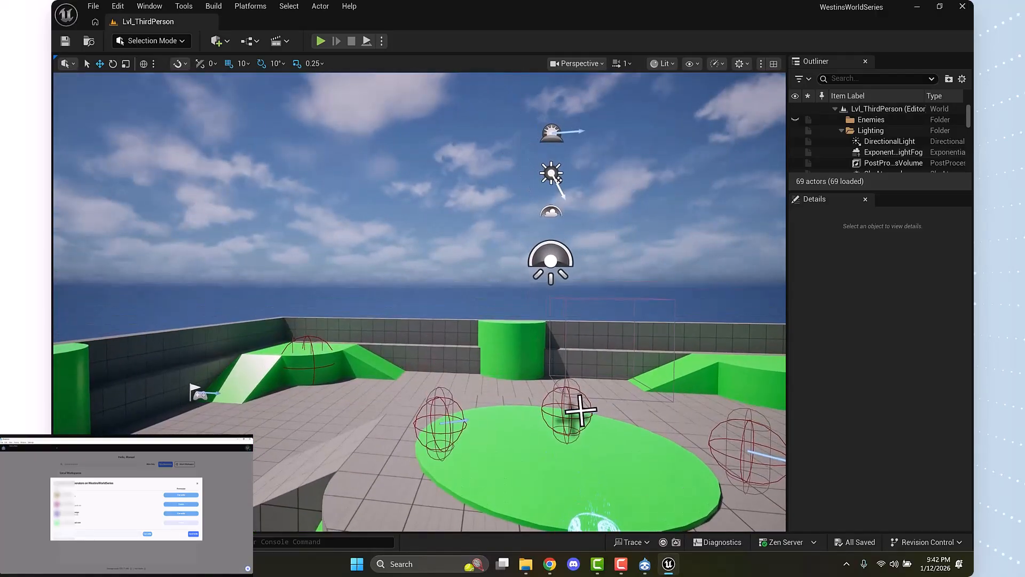
left_click(579, 412)
key("d")
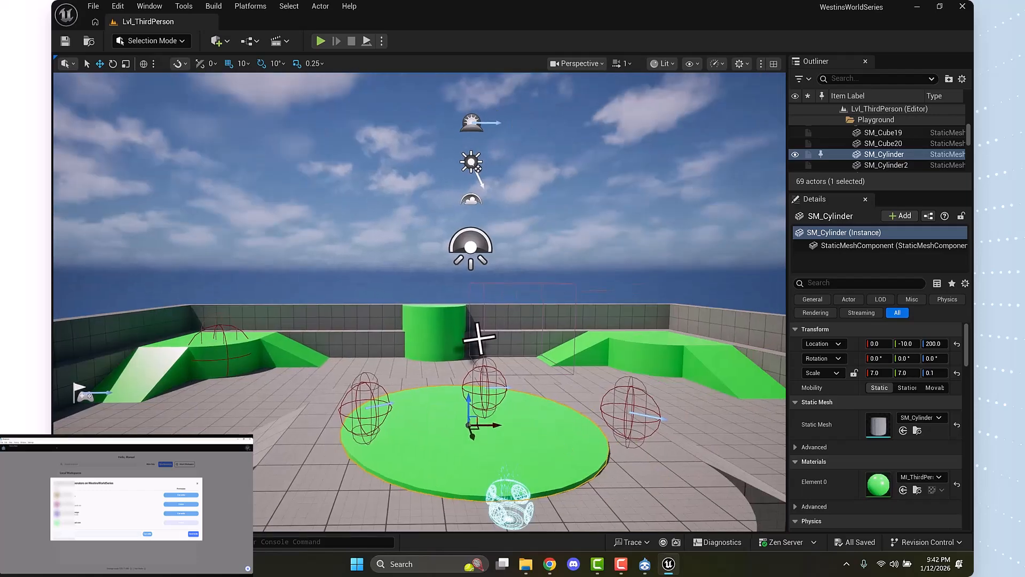
key("g")
key("g")
right_click(480, 338)
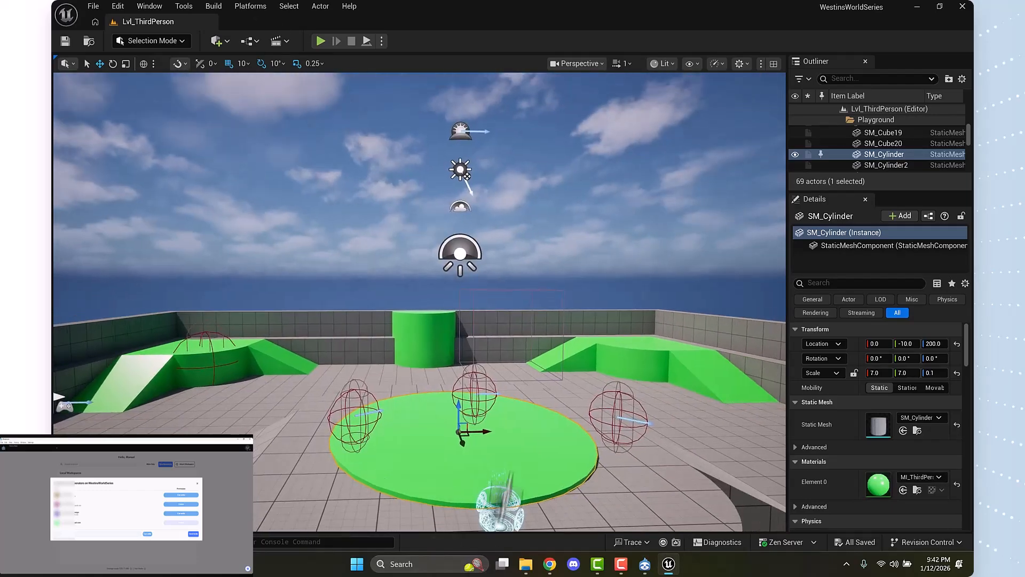
key("s")
key("q")
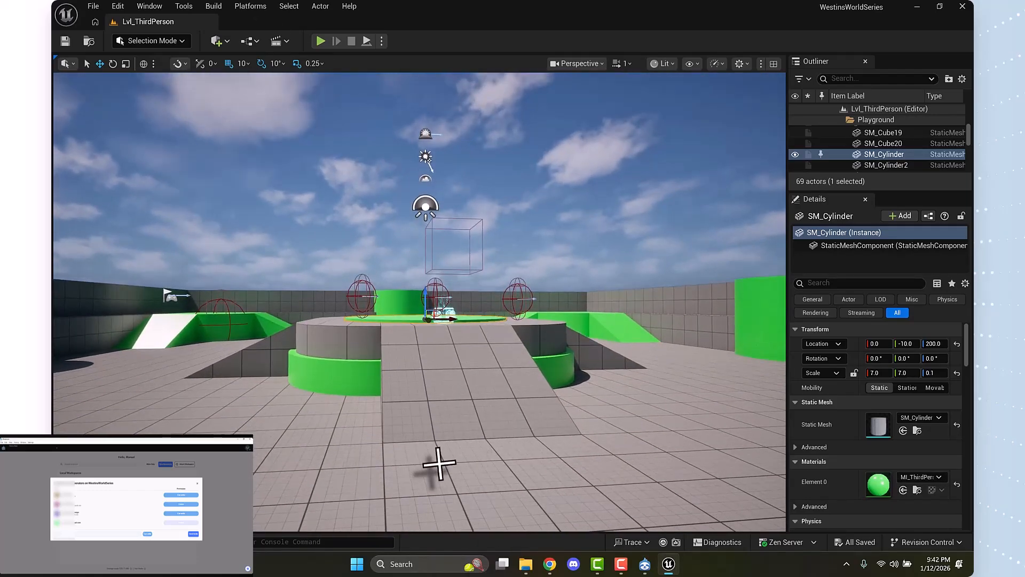
Play the level from the floor in front of the central ramp and run the character up onto the green platform
right_click(447, 474)
left_click(470, 454)
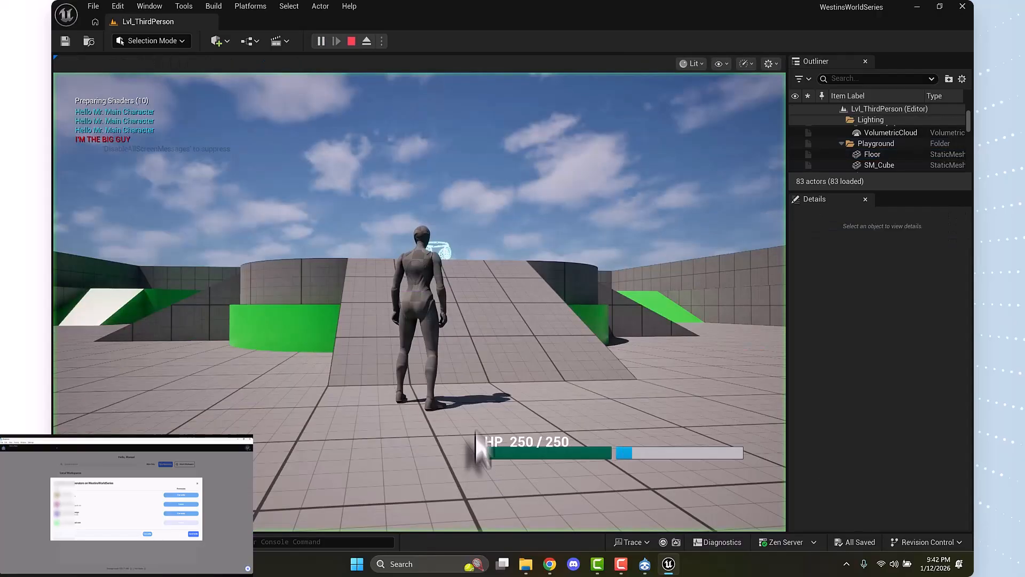
key("w")
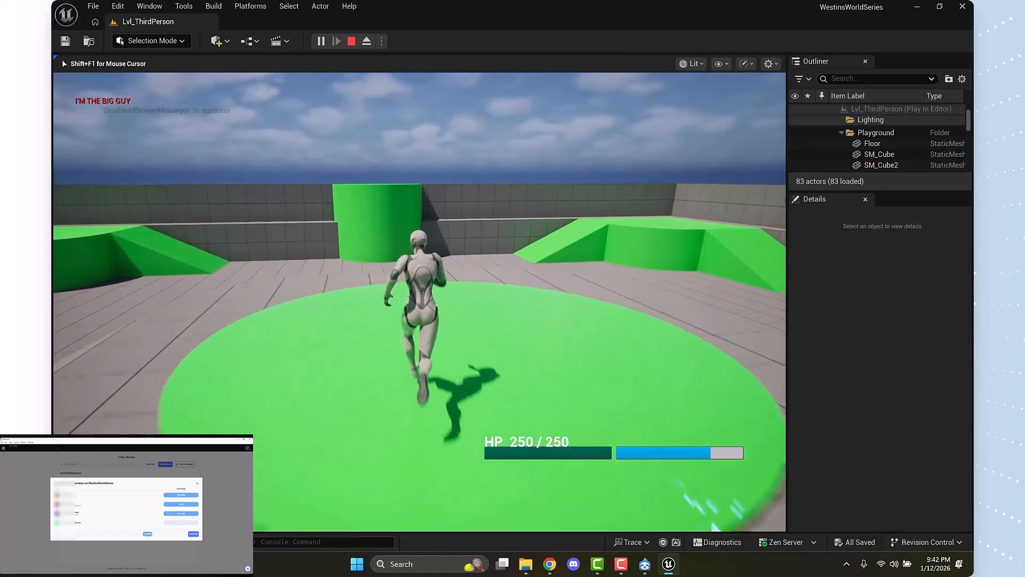
Run the character back and forth on the green platform to test the movement and battle menu, and stop the play session
key("a")
key("s")
key("d")
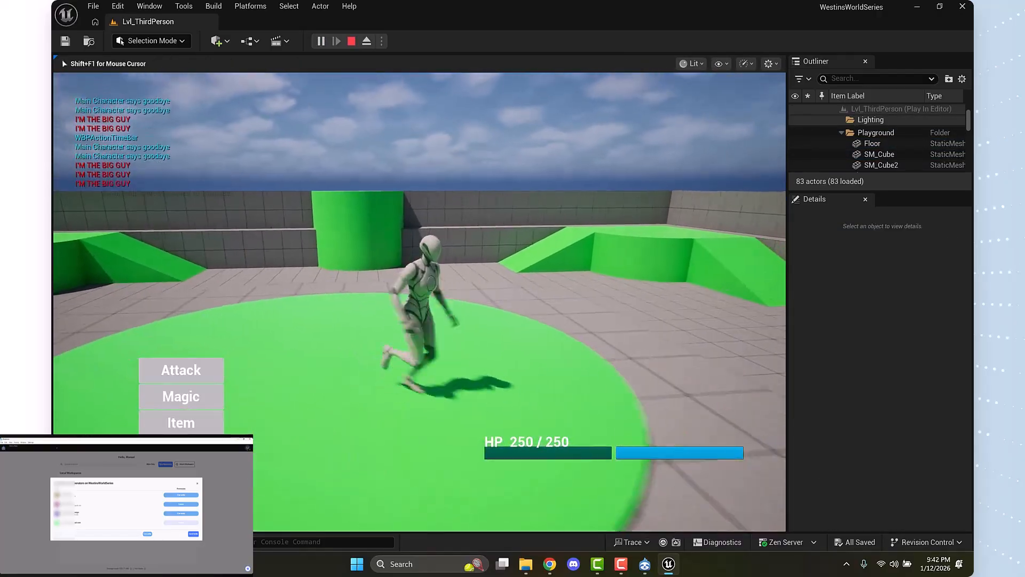
key("w")
key("d")
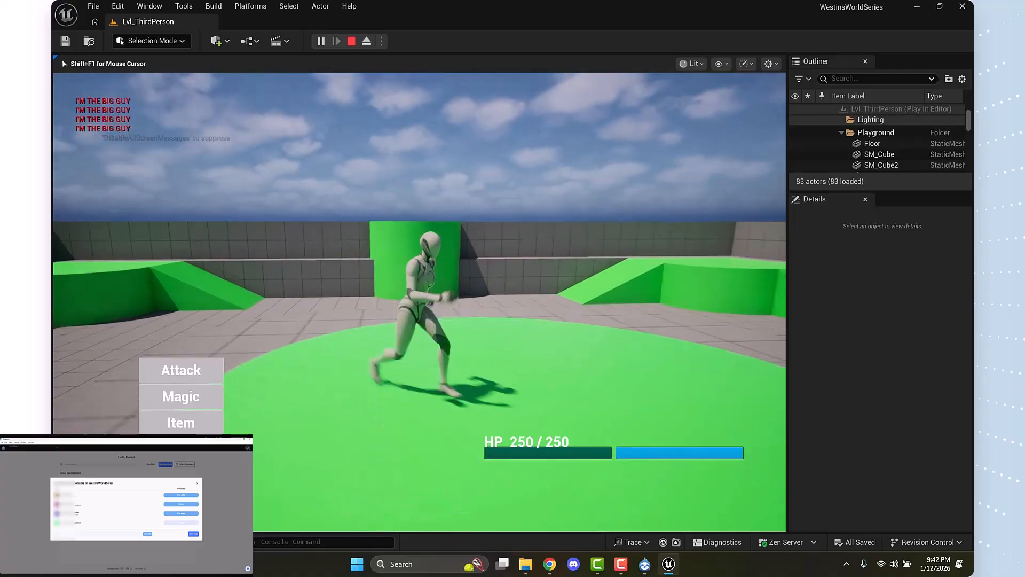
key("s")
key("w")
key("s")
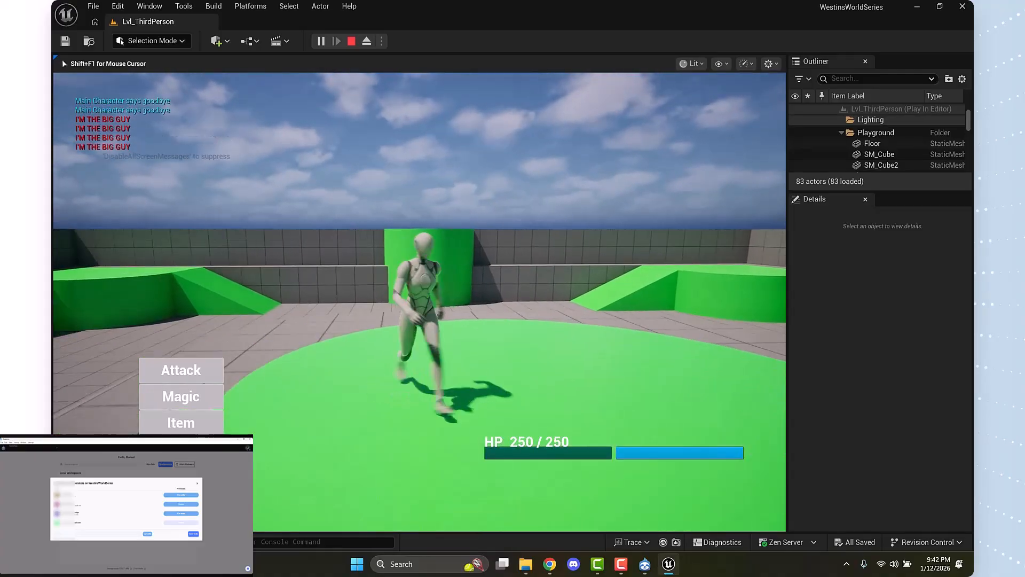
key("d")
key("w")
key("a")
key("s")
key("d")
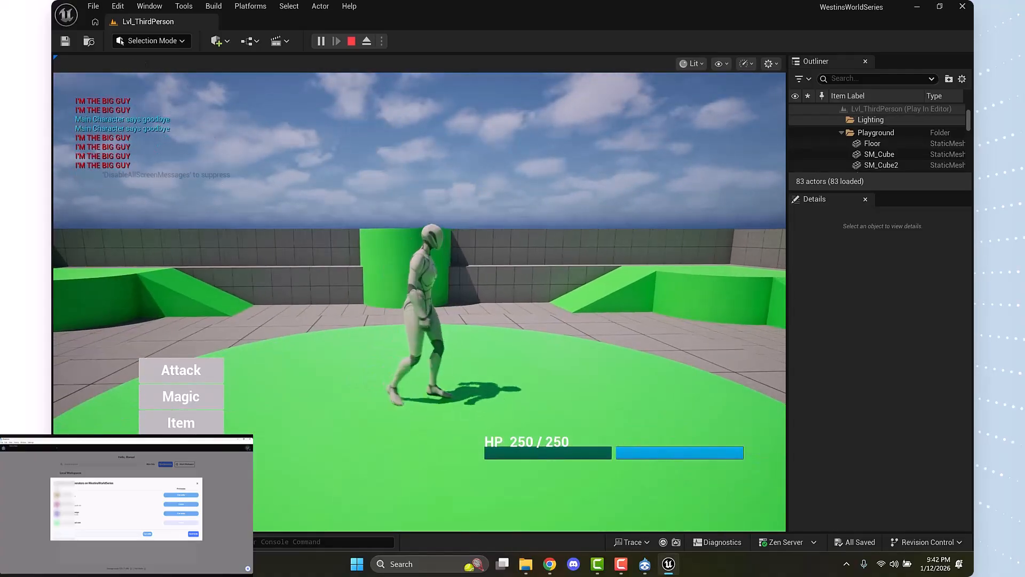
key("Escape")
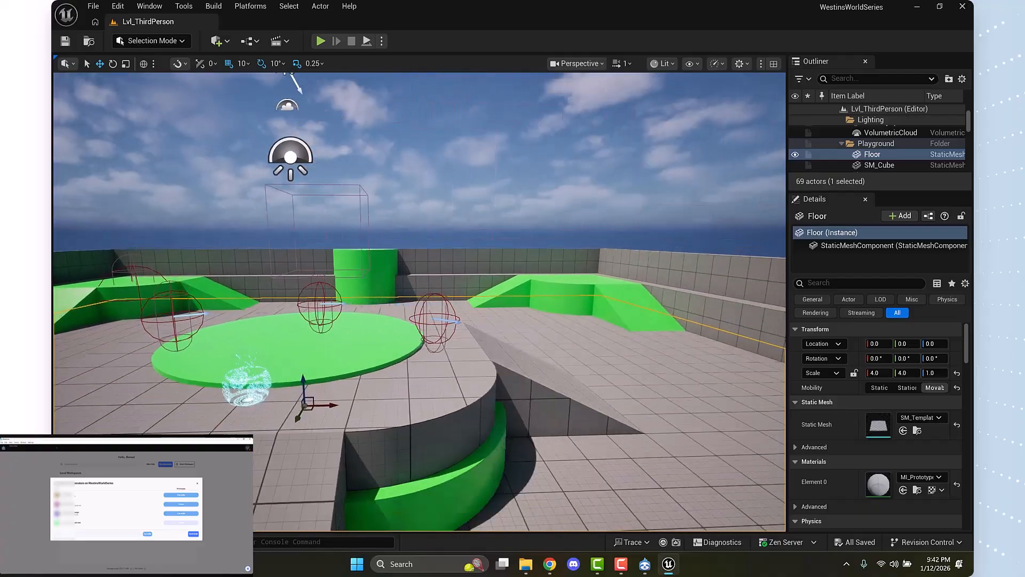
Browse the project content to the Blueprints/Enemies/Battle/Scorpions folder
key("s")
key("d")
key("ctrl+space")
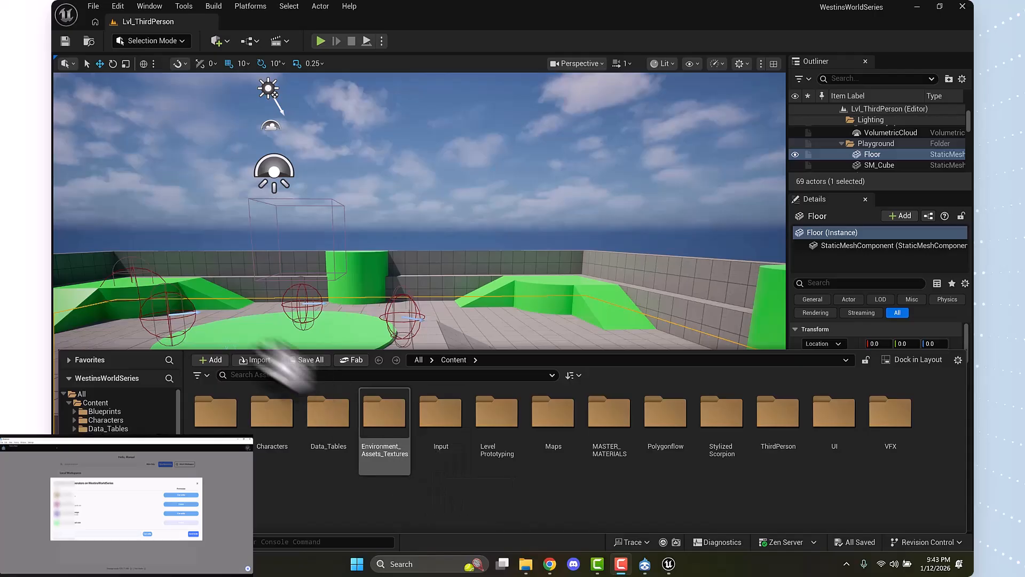
left_click(128, 411)
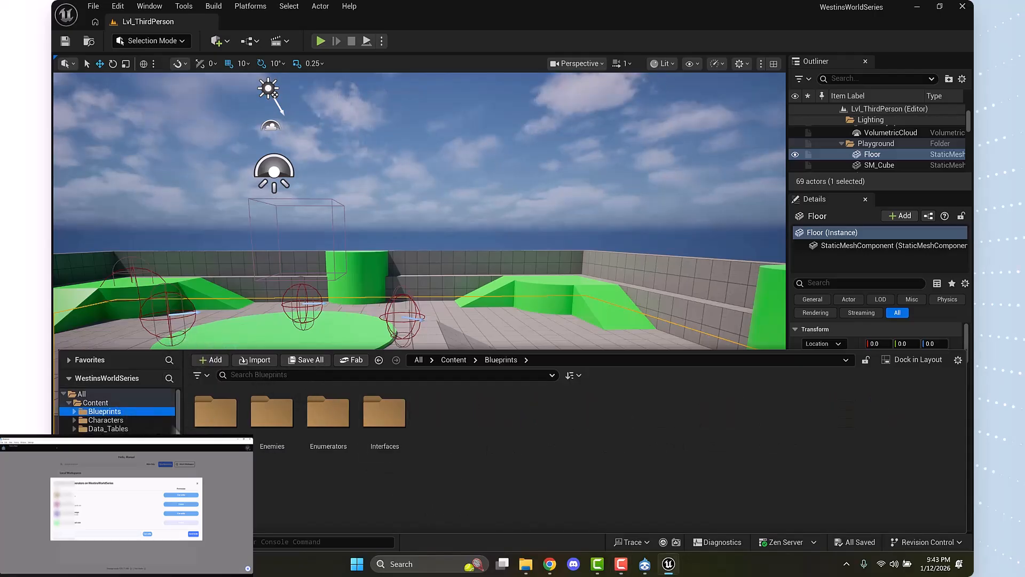
left_click(270, 430)
double_click(270, 412)
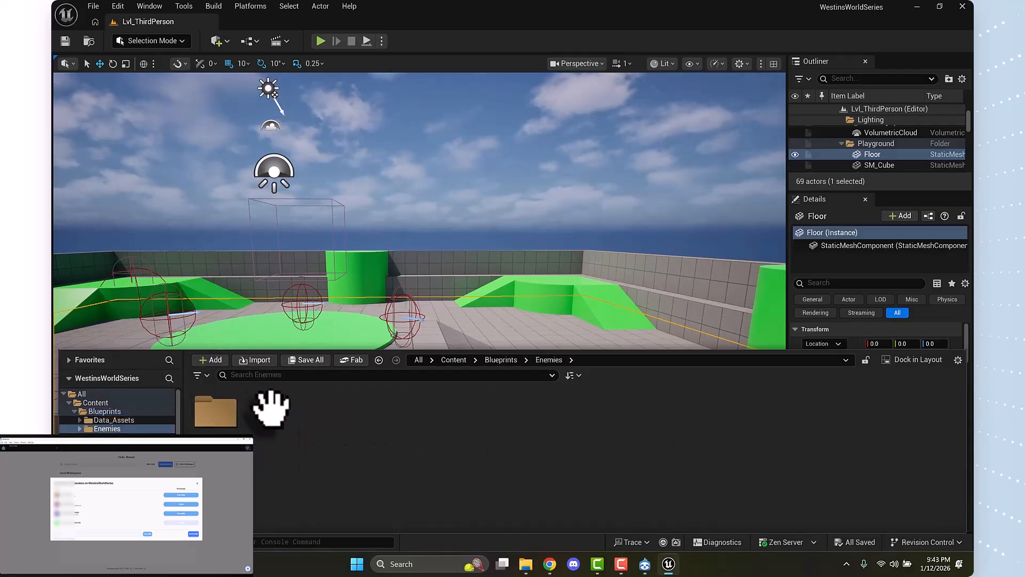
double_click(228, 411)
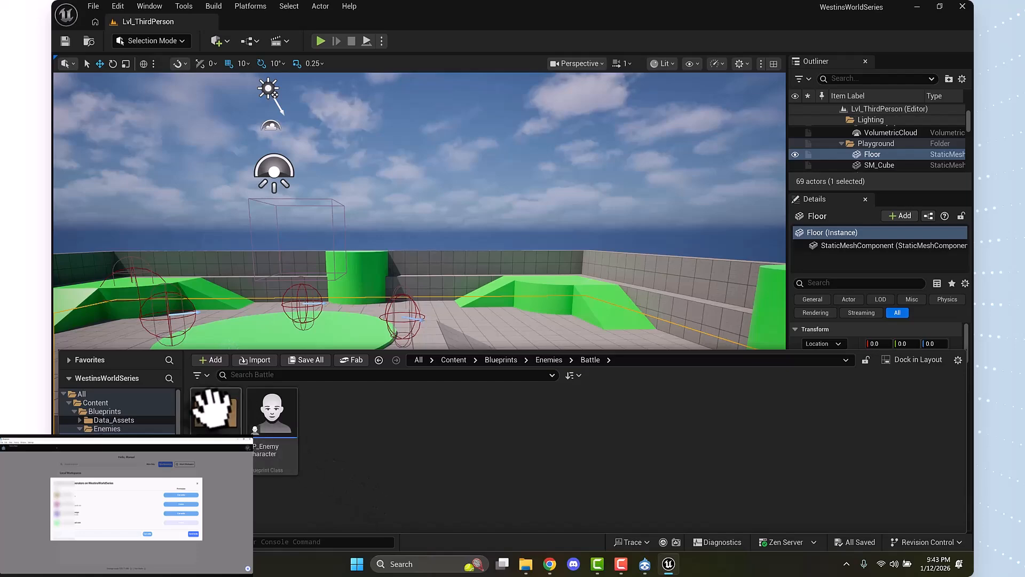
left_click(211, 407)
double_click(213, 412)
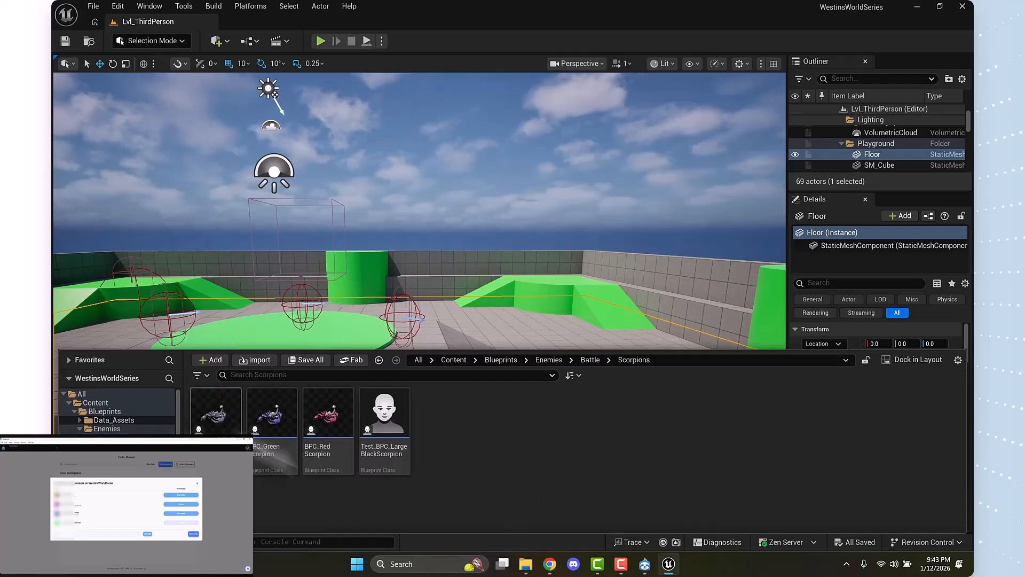
Duplicate the BPC_RedScorpion blueprint and name the copy BPC_ORANGE_SCORPION
left_click(337, 449)
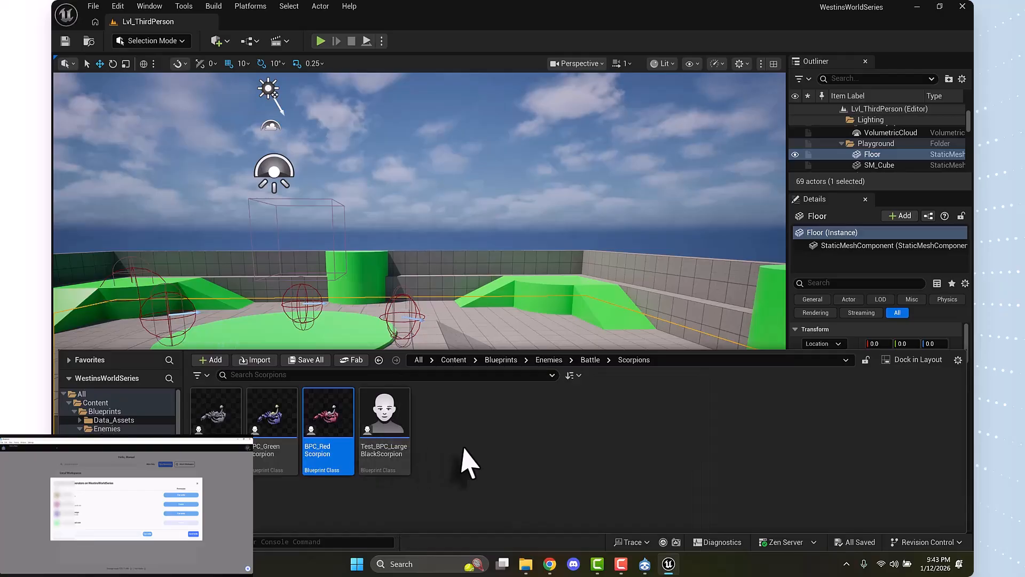
key("ctrl+d")
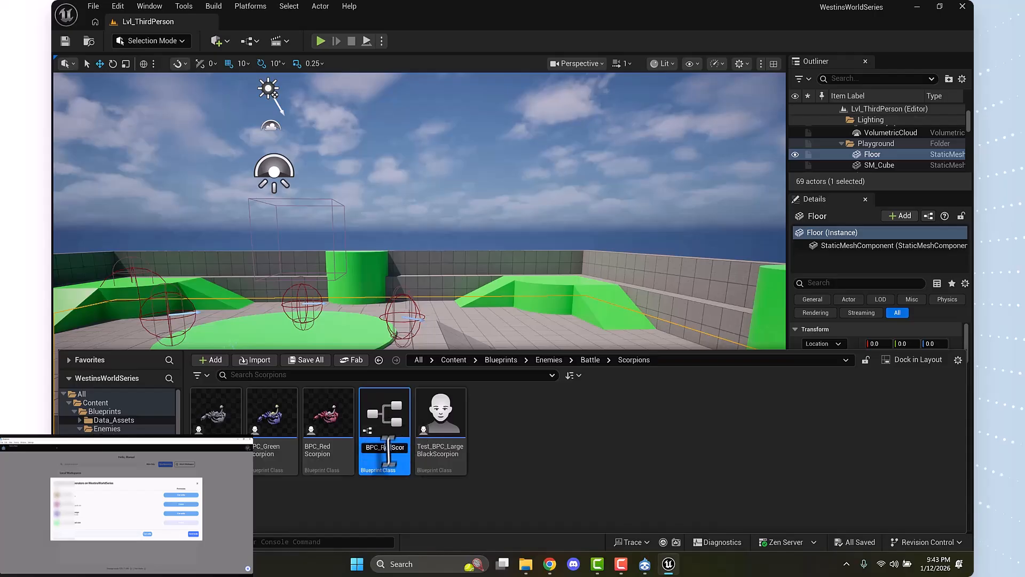
left_click_drag(381, 453, 462, 448)
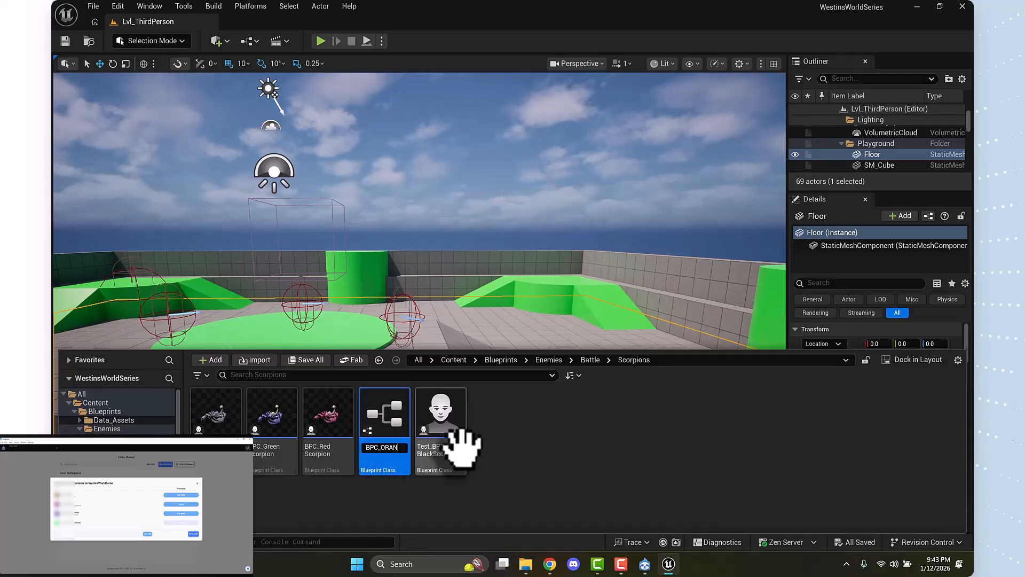
type("O")
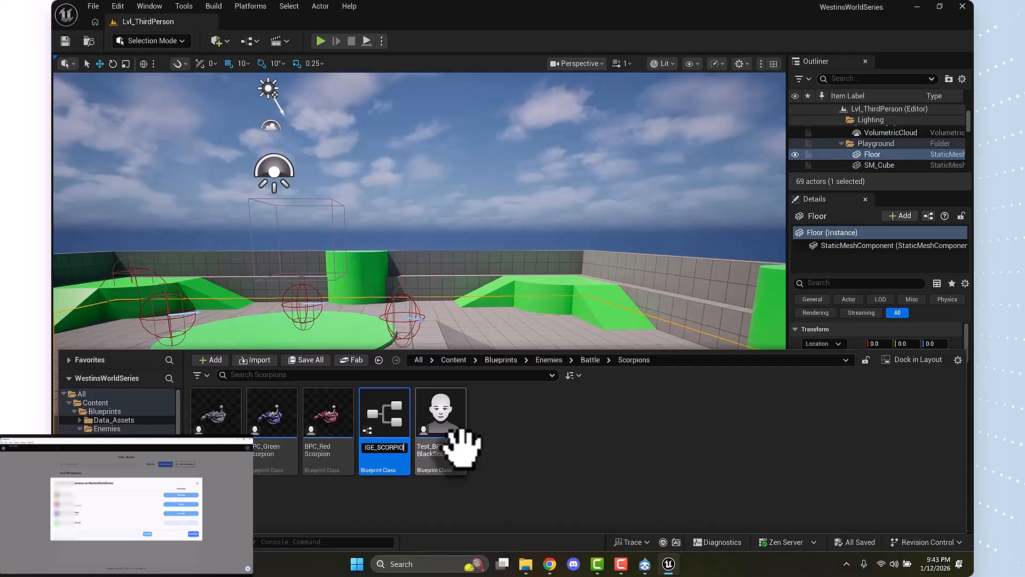
type("RANGE_SCORPION")
key("Return")
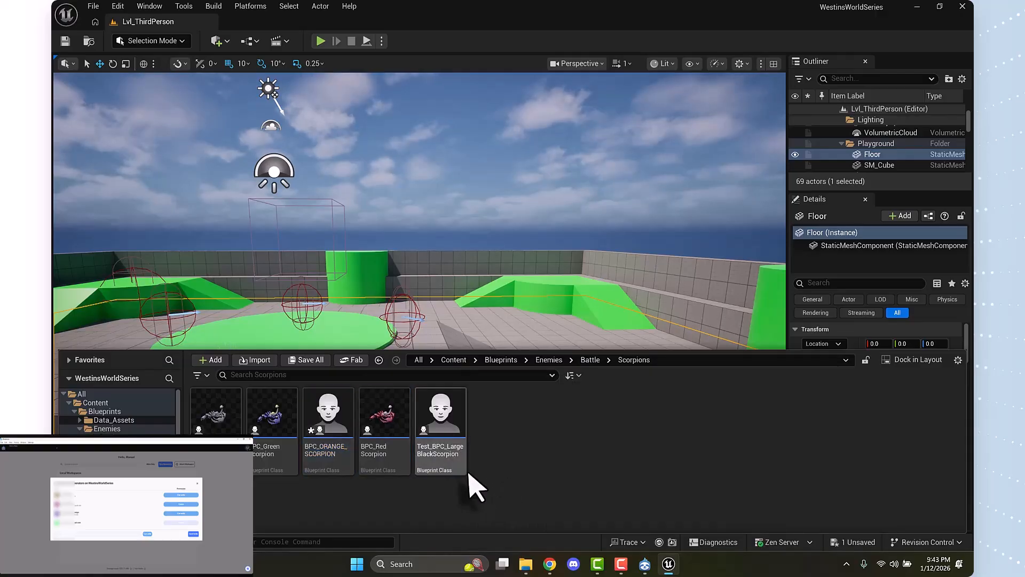
Place BPC_ORANGE_SCORPION on the floor in front of the far green ramp, at about X 1100, Y -770, and frame it
left_click_drag(336, 435, 542, 315)
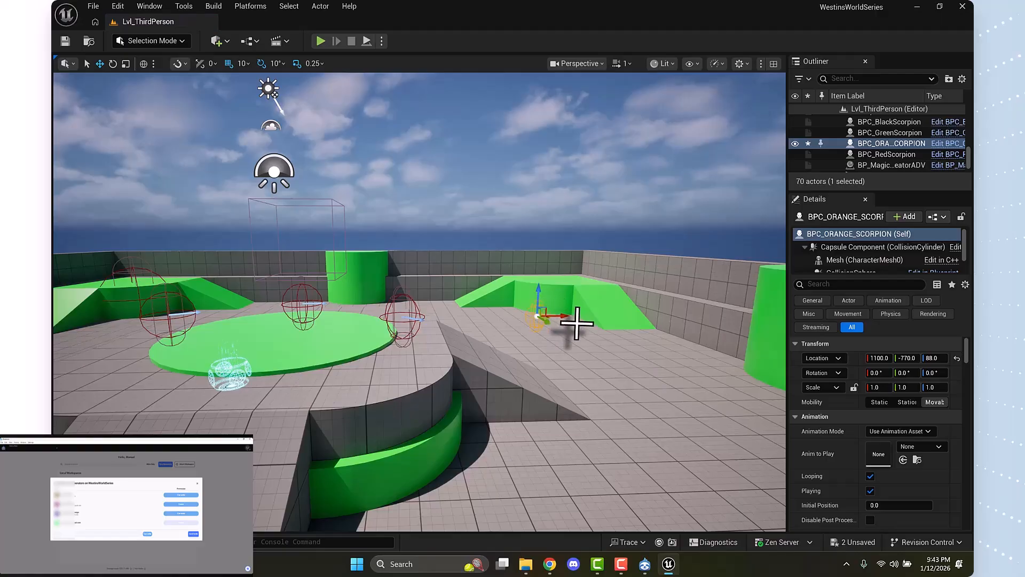
key("f")
left_click_drag(473, 304, 438, 369)
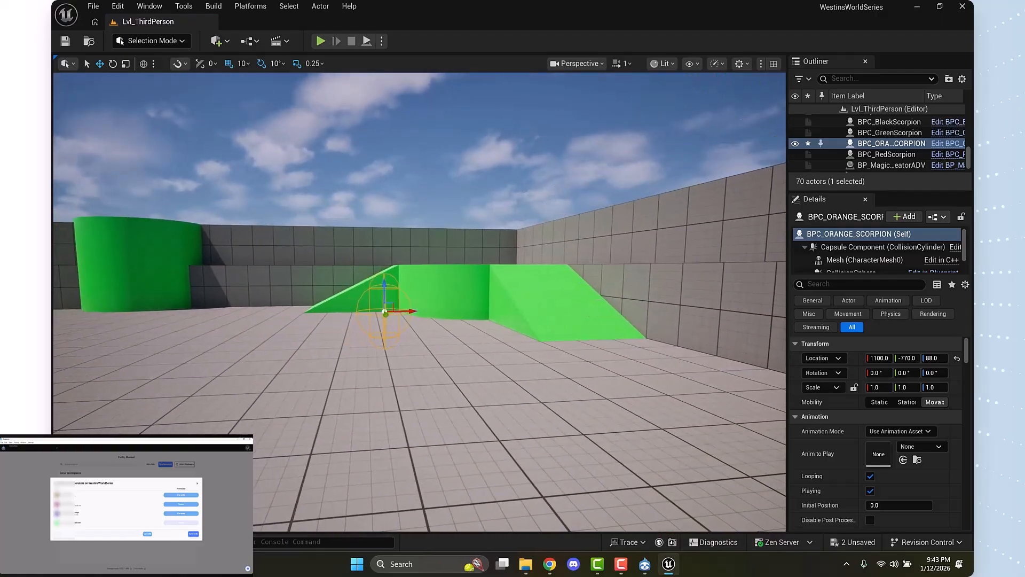
left_click_drag(403, 278, 398, 275)
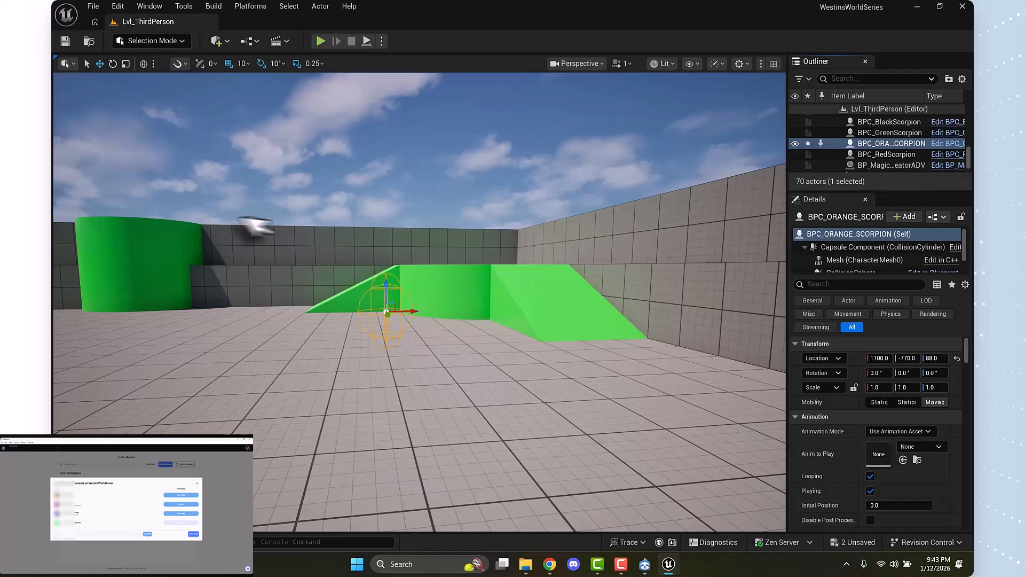
Open the BPC_ORANGE_SCORPION blueprint docked beside the level and examine its mesh, capsule and class default settings
left_click(948, 144)
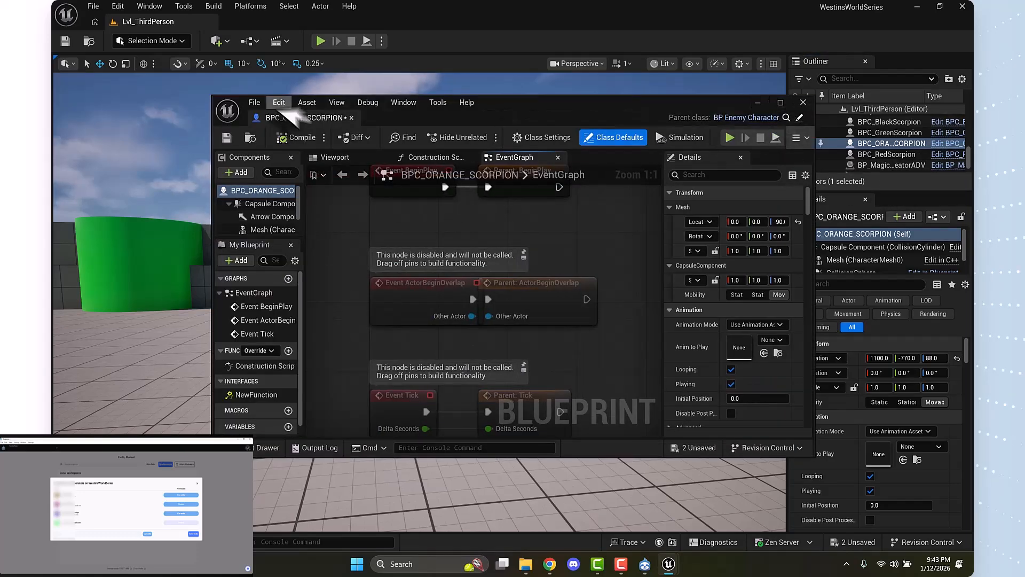
left_click_drag(289, 119, 271, 26)
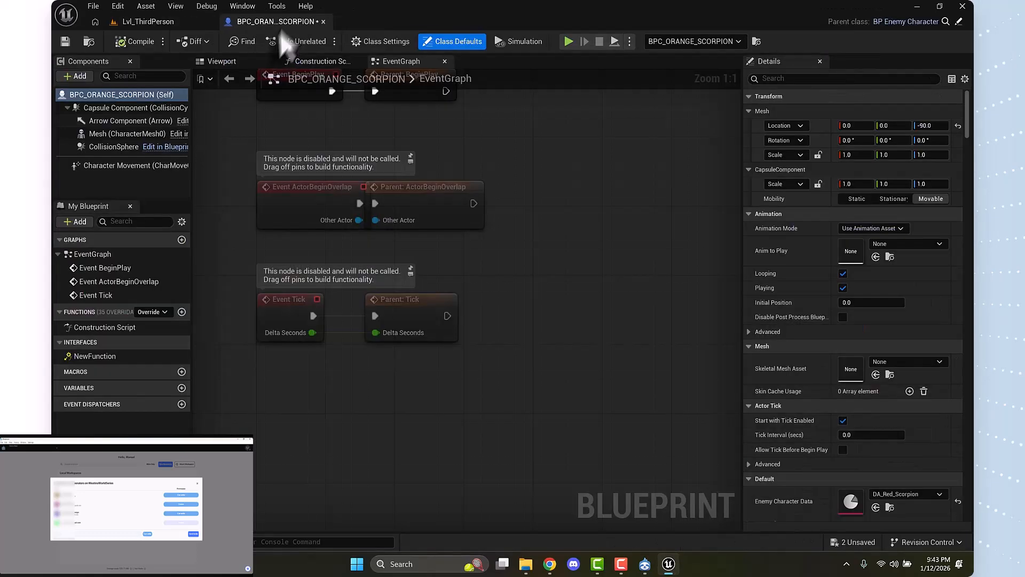
left_click(129, 135)
scroll(849, 326, "down", 2)
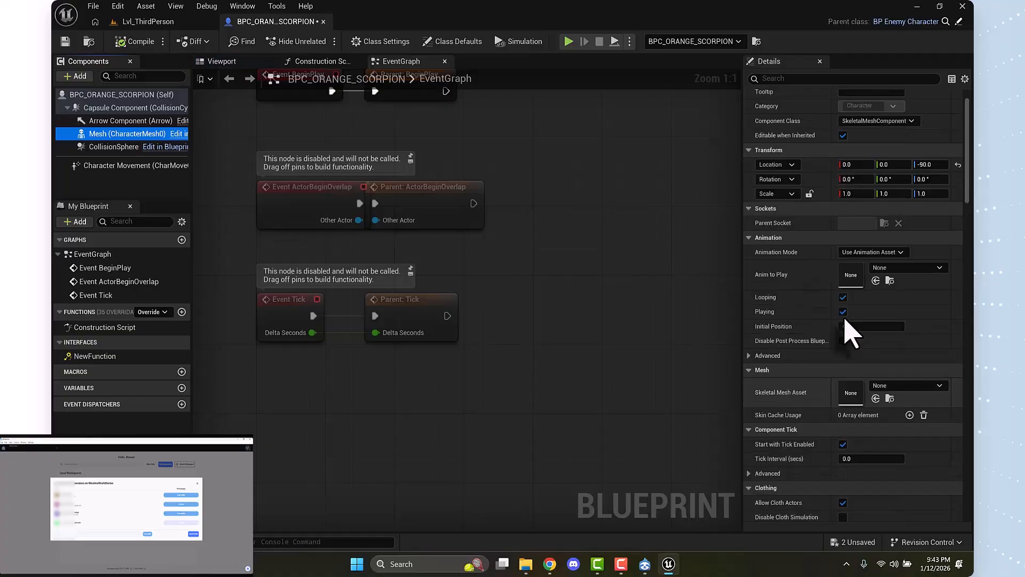
scroll(845, 320, "down", 12)
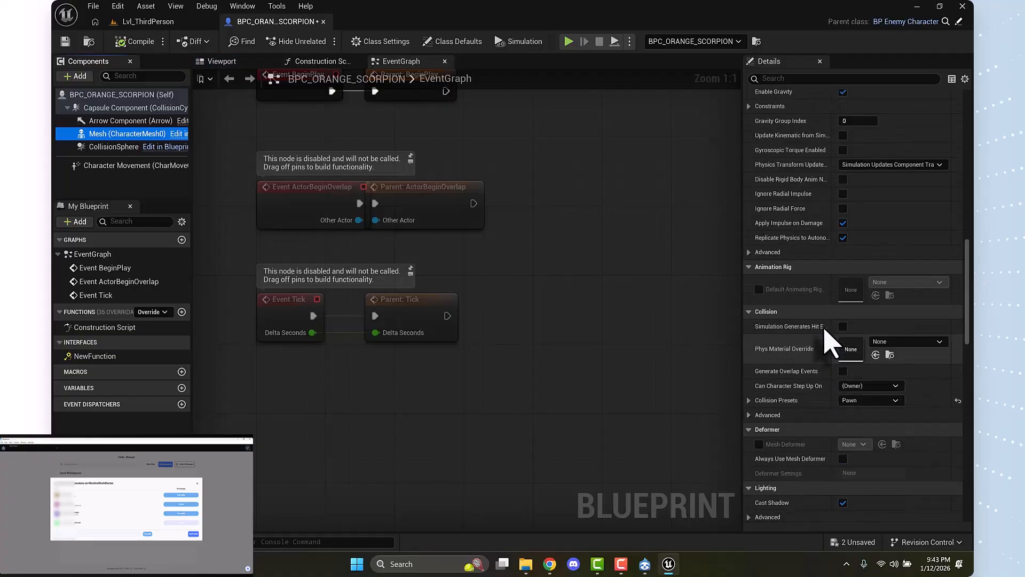
scroll(832, 344, "up", 15)
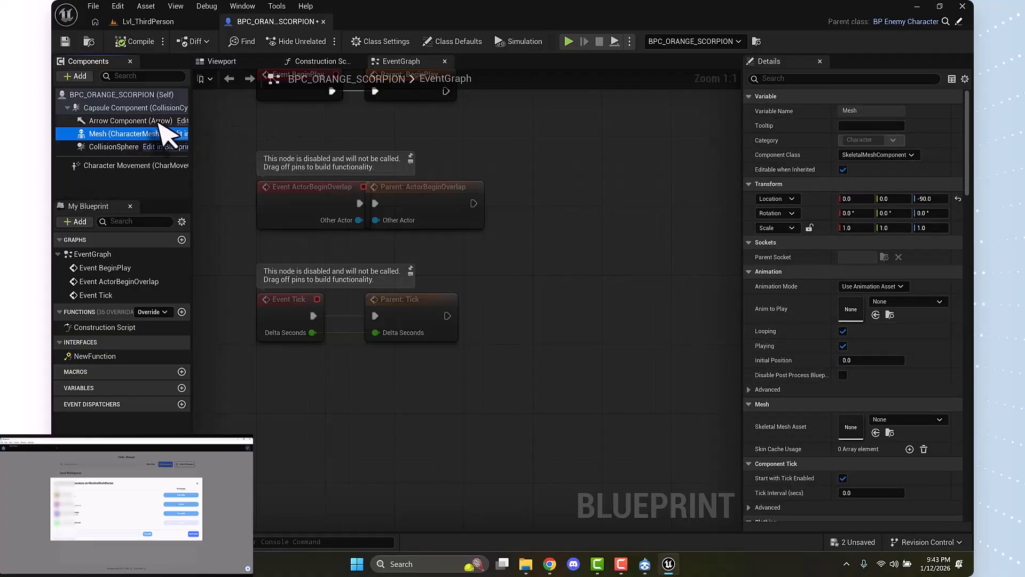
left_click(147, 108)
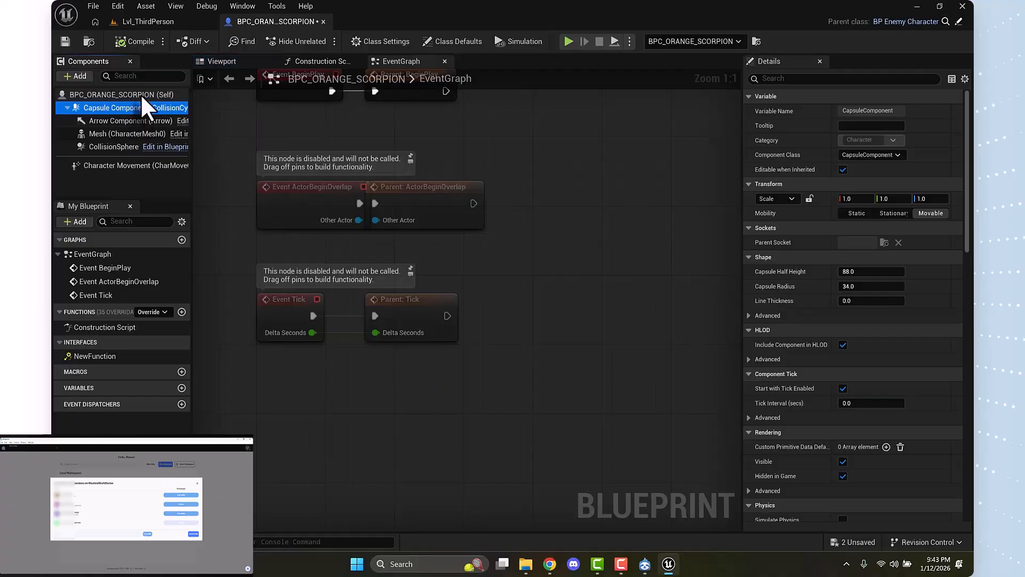
left_click(140, 94)
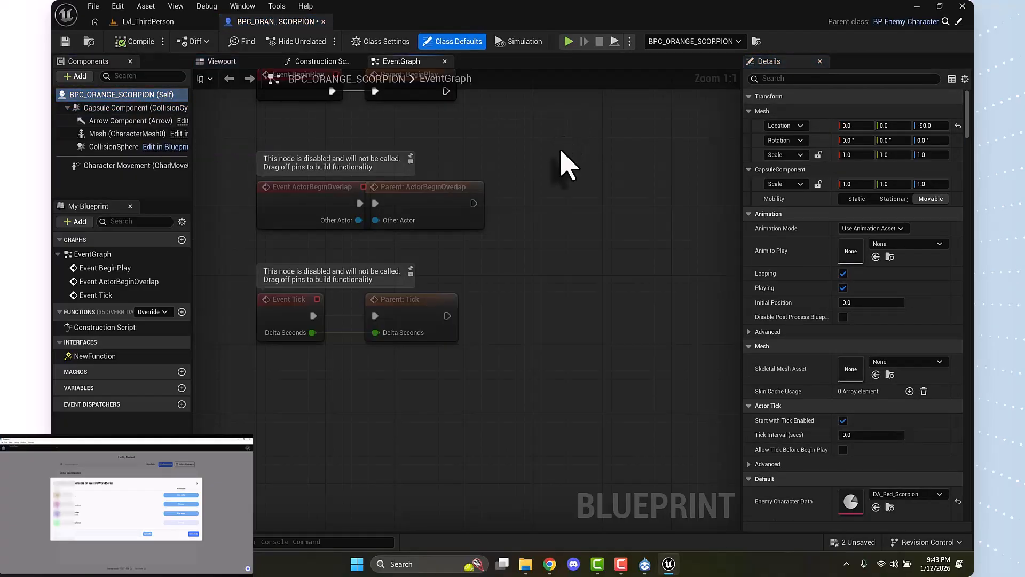
key("ctrl+space")
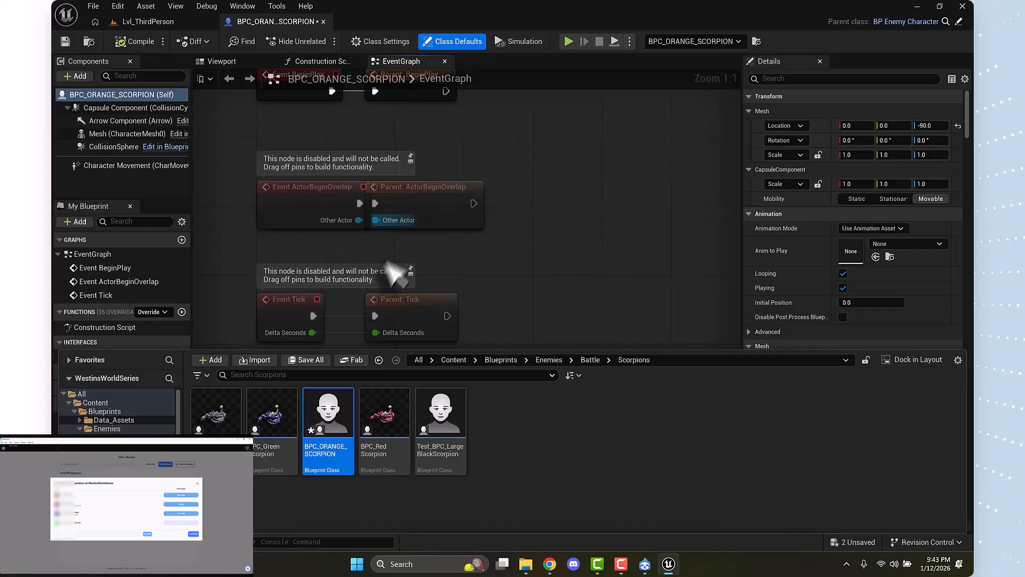
left_click(153, 97)
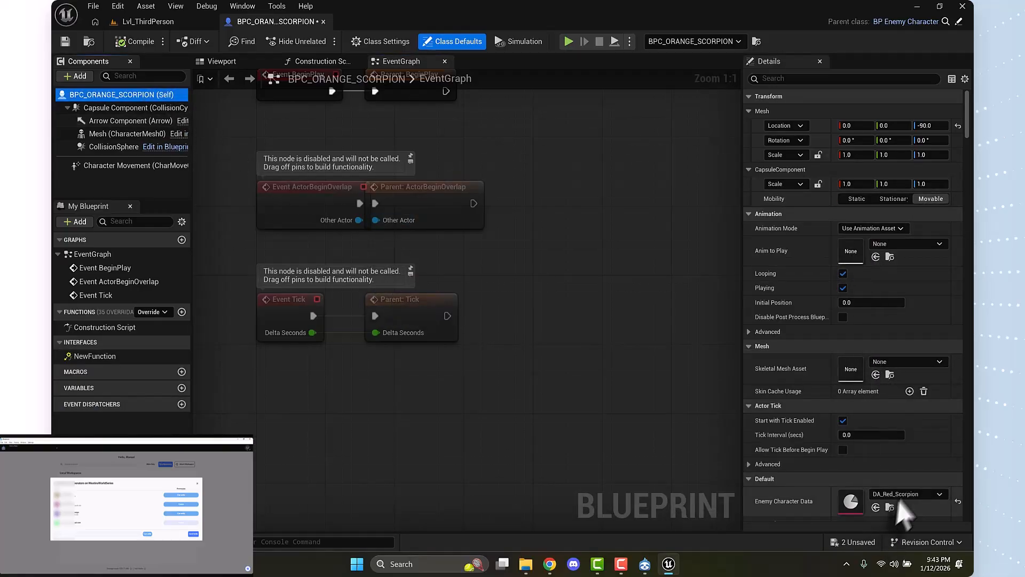
Set the Row Name of the orange scorpion's DT Battle Enemy Stats to Lv3
left_click(912, 493)
left_click(915, 497)
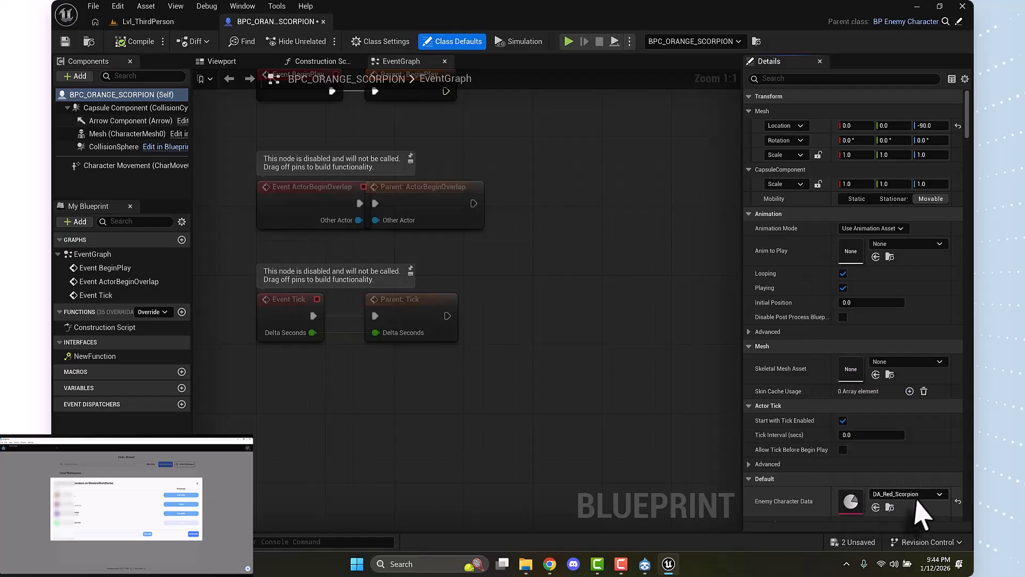
scroll(884, 515, "down", 5)
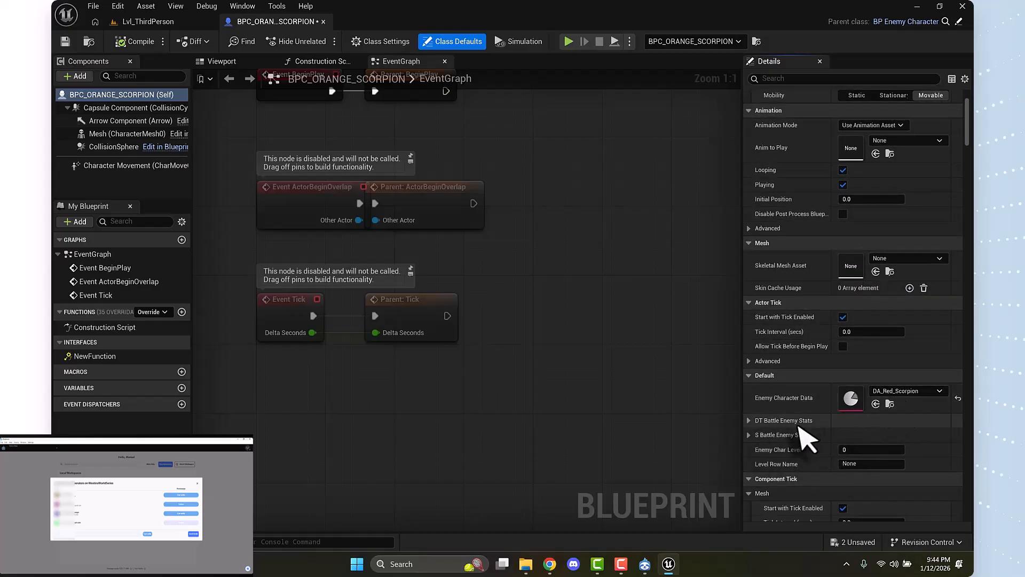
left_click(750, 435)
left_click(749, 420)
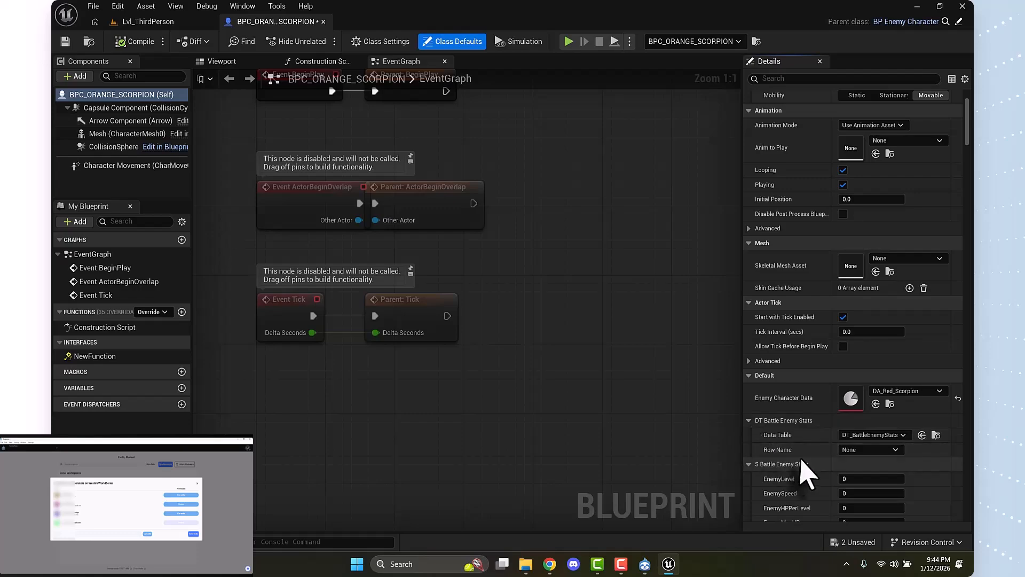
scroll(803, 483, "down", 2)
left_click(867, 398)
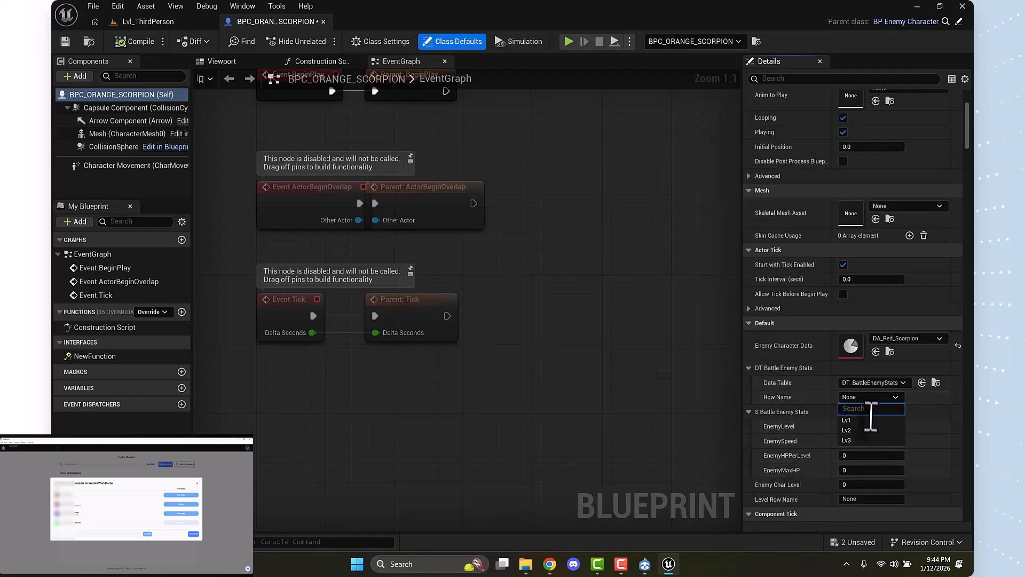
left_click(872, 400)
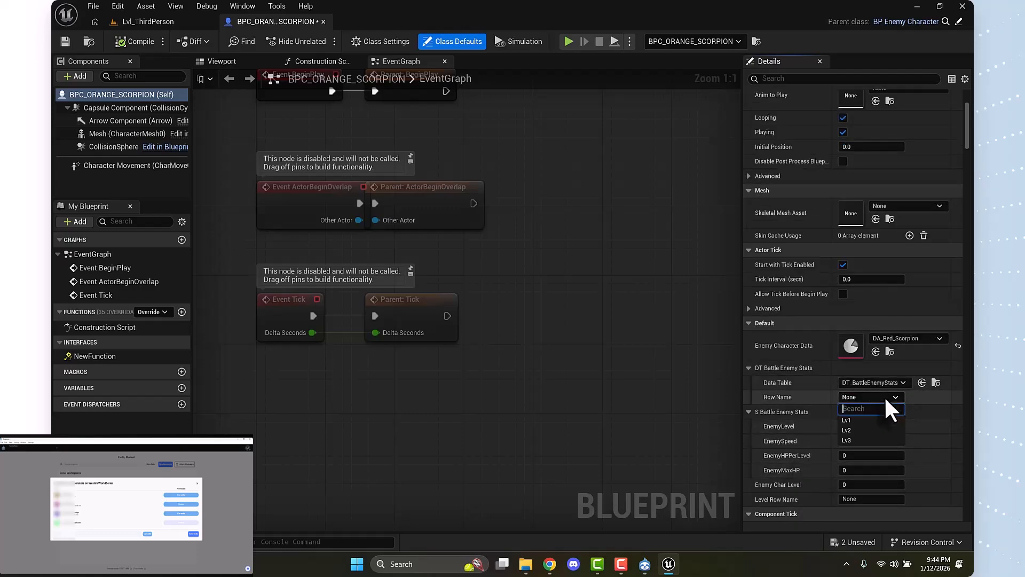
left_click(865, 440)
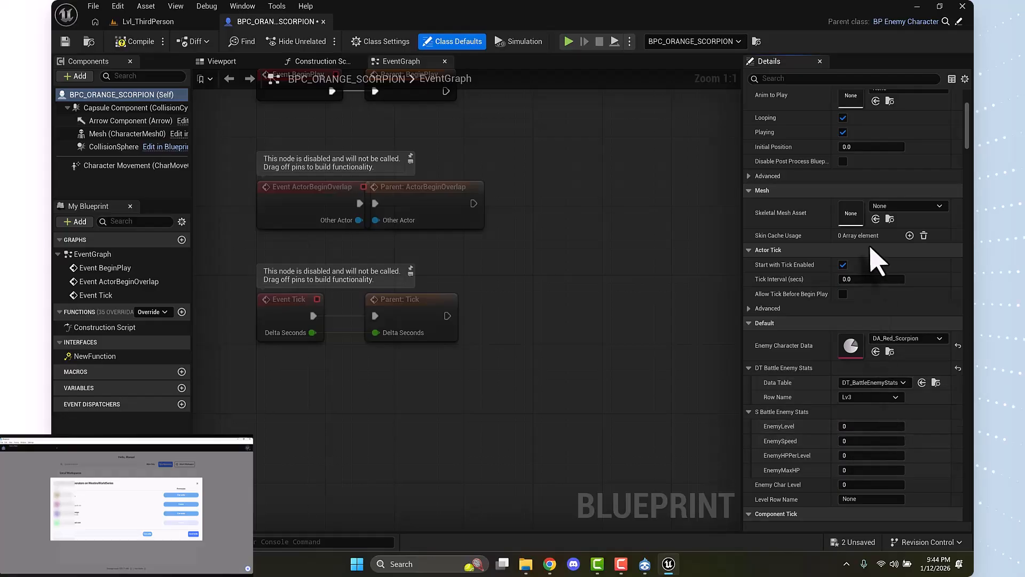
Set the orange scorpion's mesh scale to 6.0 on the X, Y and Z axes
scroll(842, 321, "up", 6)
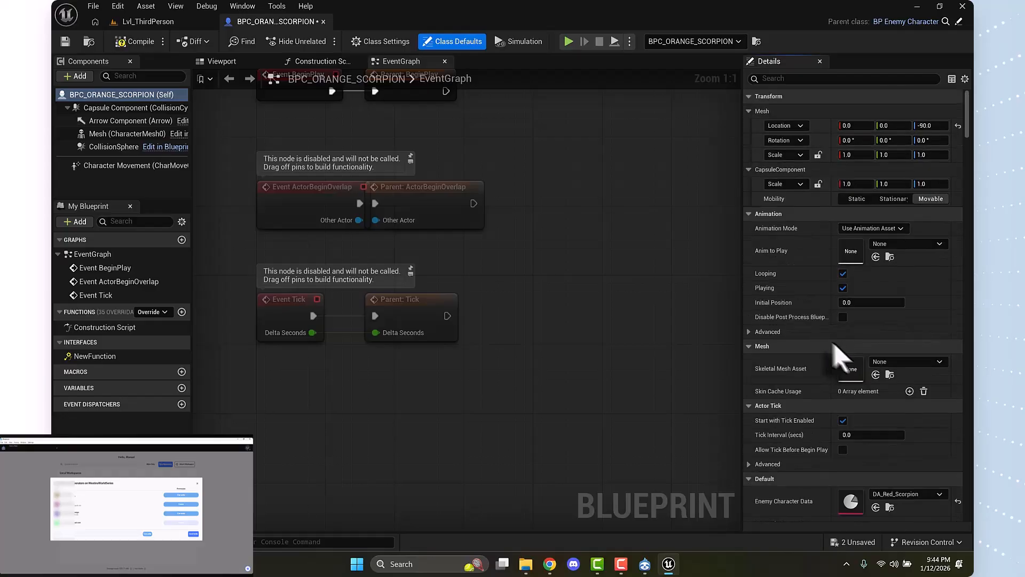
left_click(932, 154)
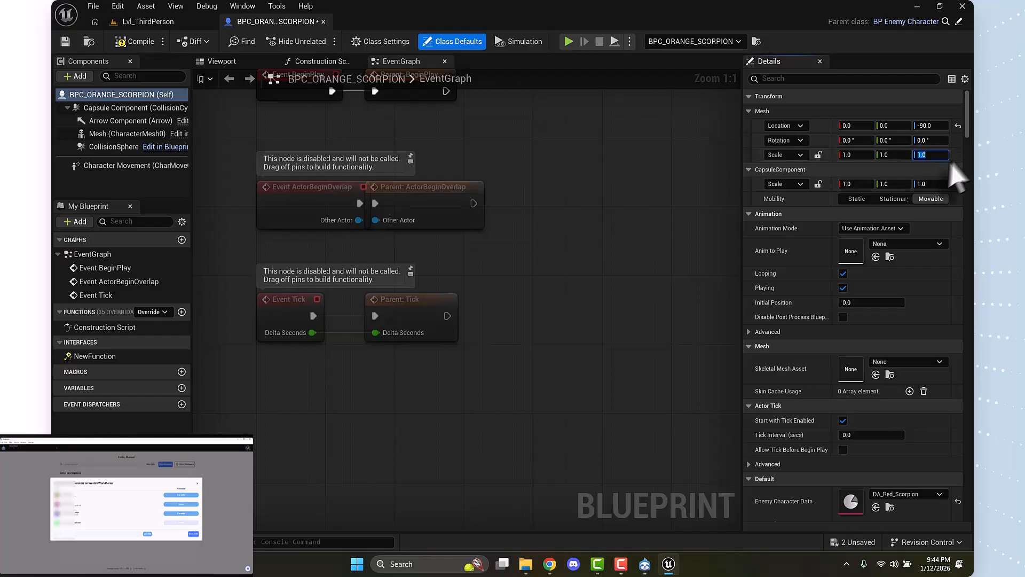
key("Return")
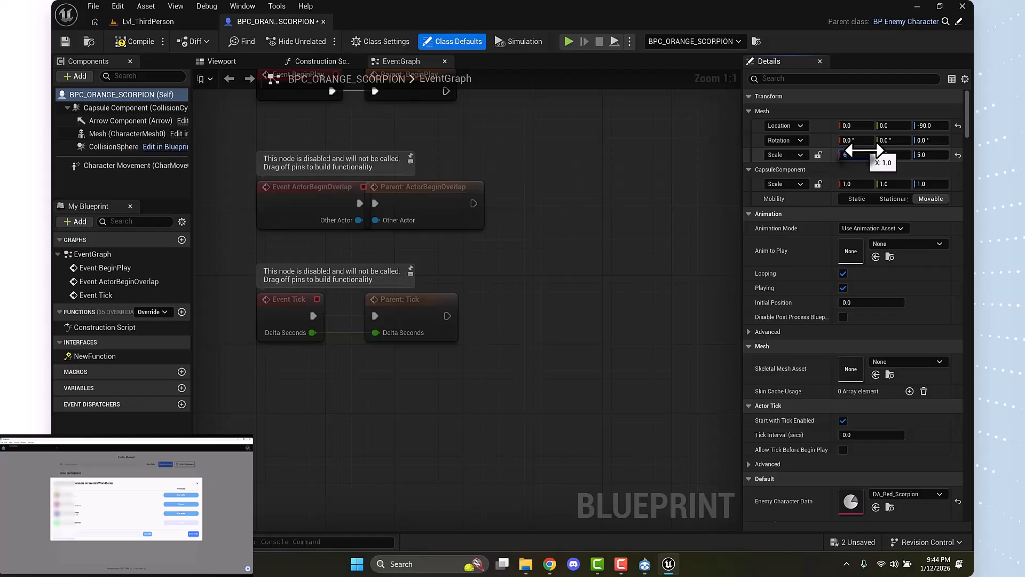
left_click(896, 155)
type("6")
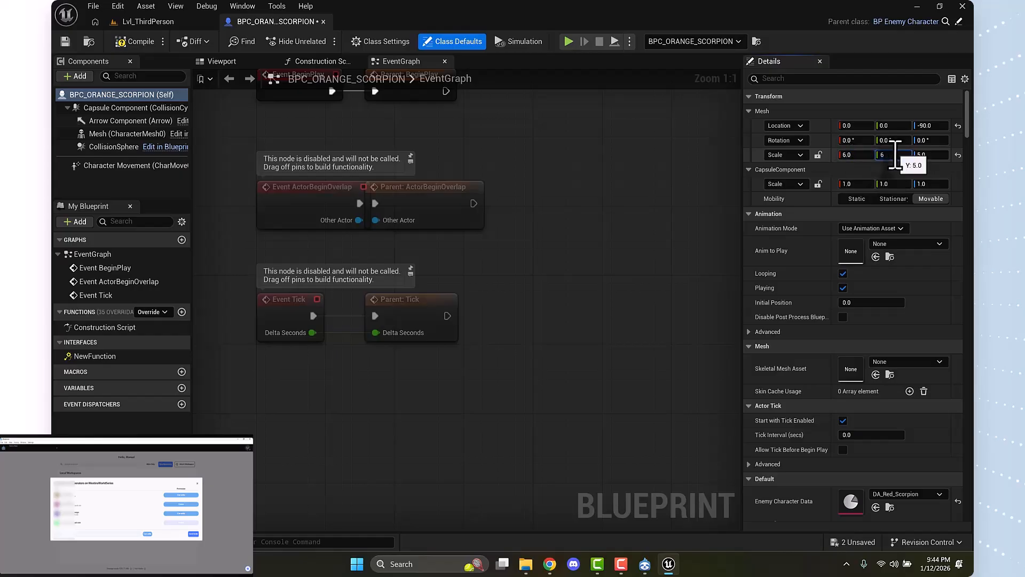
left_click(930, 157)
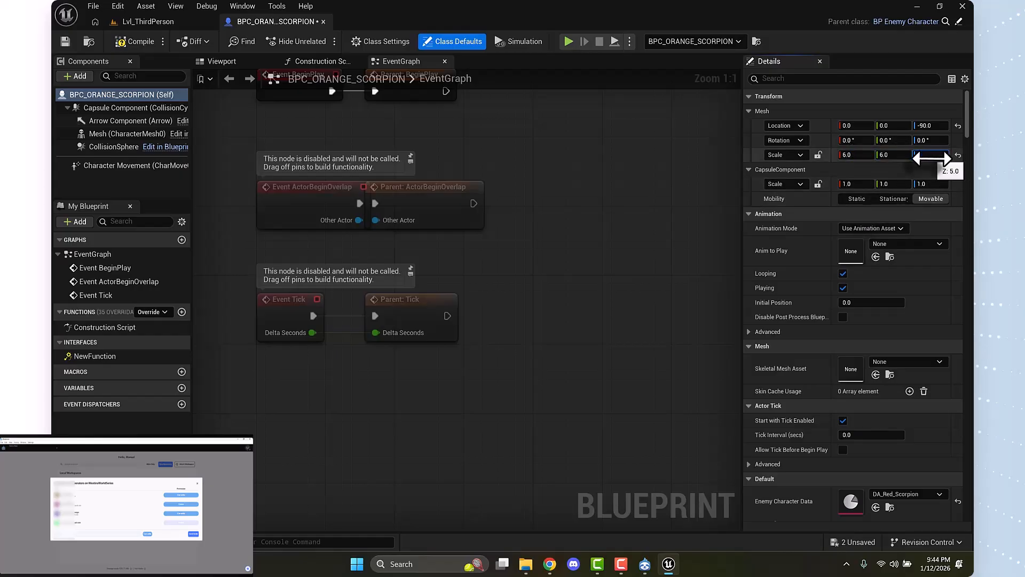
Return to Lvl_ThirdPerson, view the placed orange scorpion from farther back, and widen the area listing actors and their properties
left_click(160, 21)
key("s")
key("e")
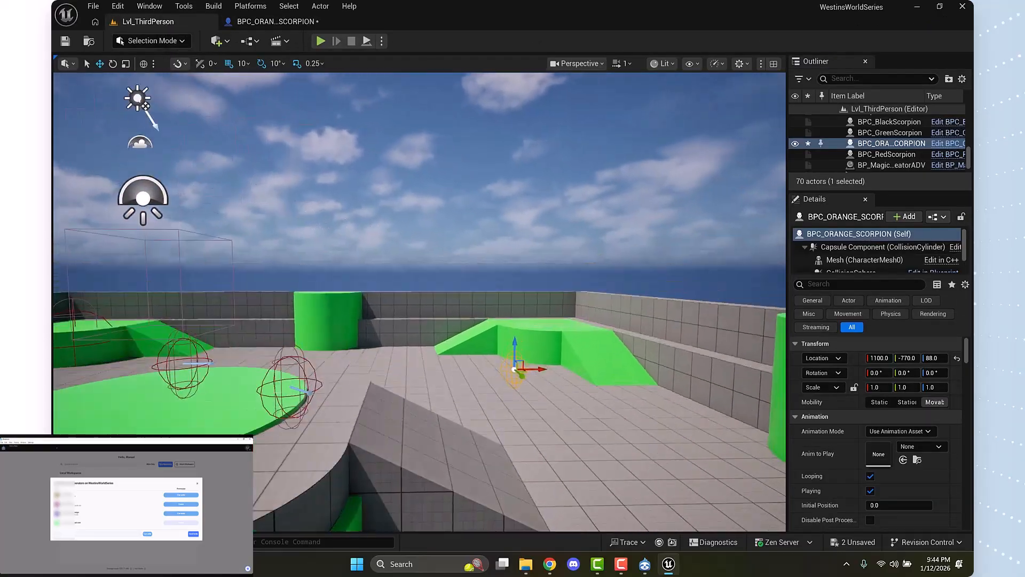
key("s")
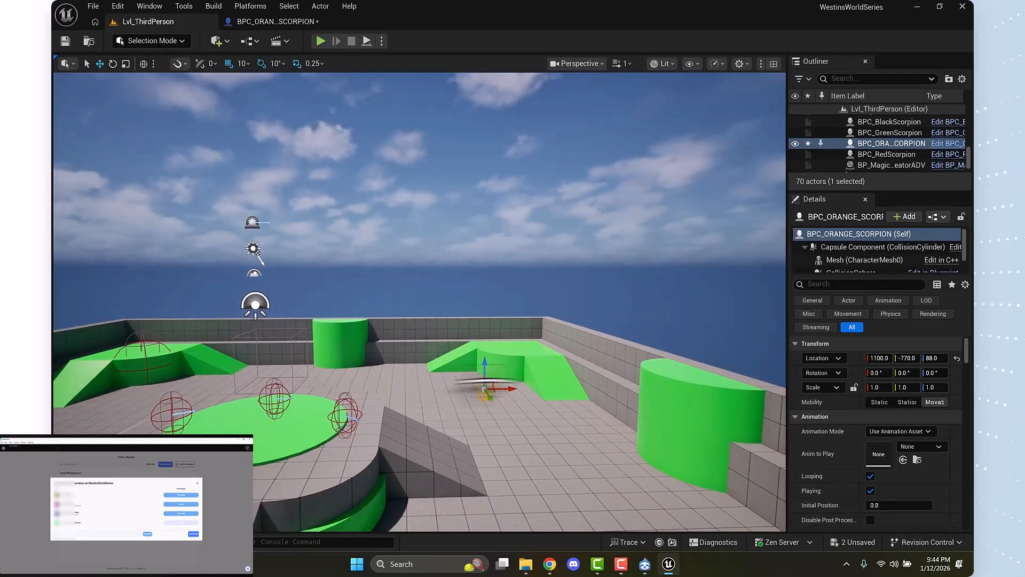
key("g")
key("g")
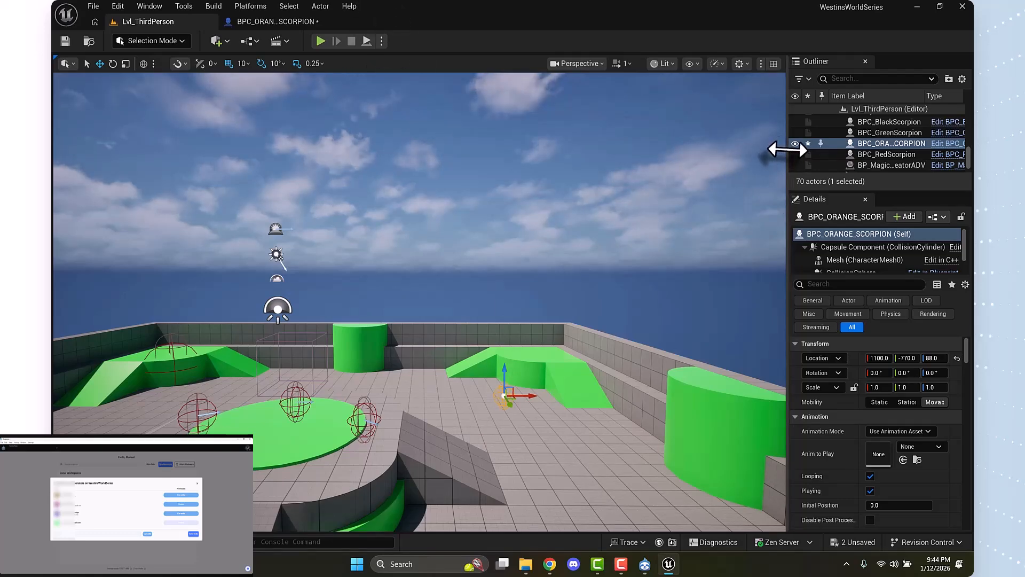
left_click_drag(788, 149, 722, 151)
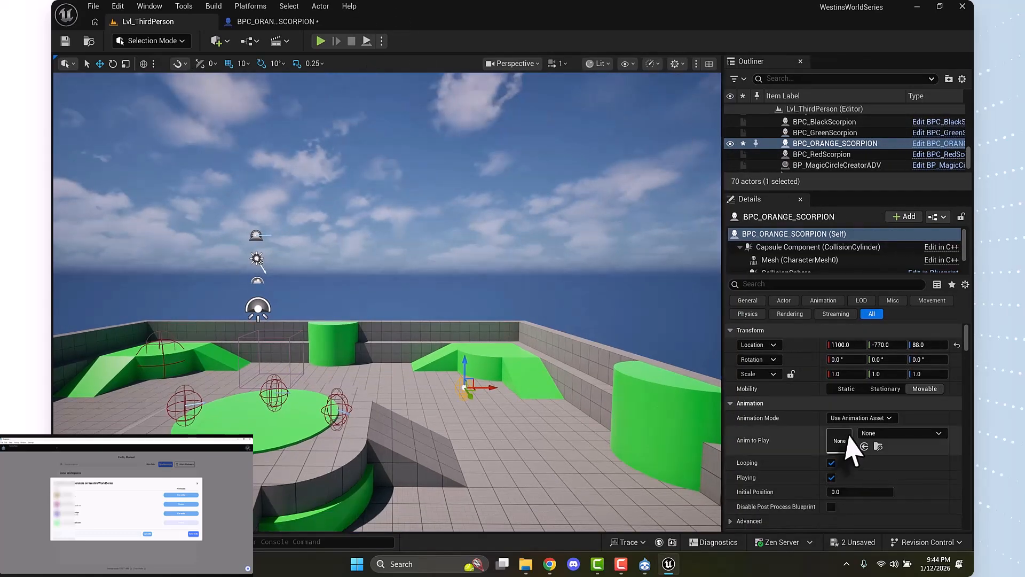
Play-test the level briefly by turning the character toward the orange scorpion's spot, end the session, and save all modified assets
left_click(320, 42)
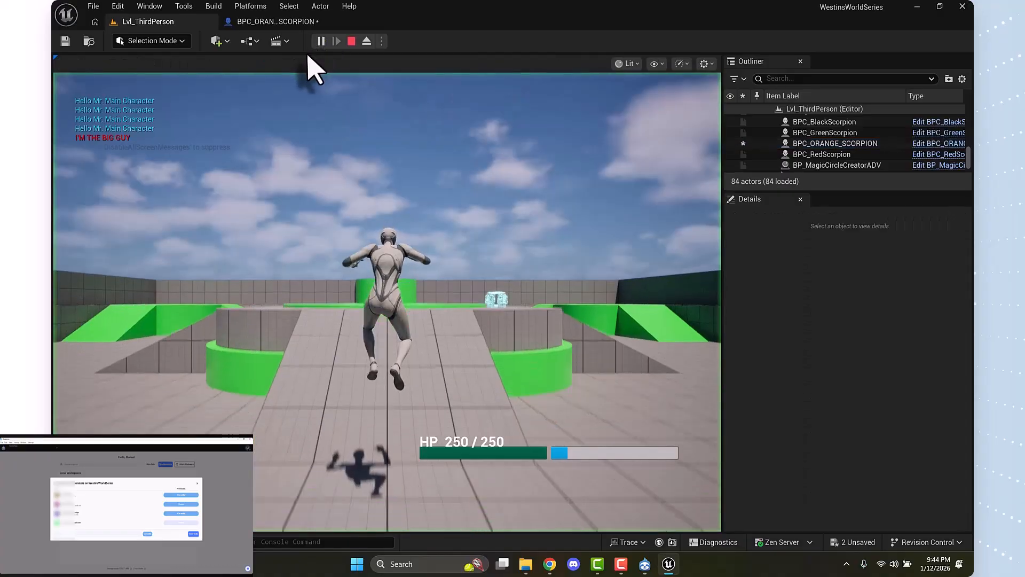
key("d")
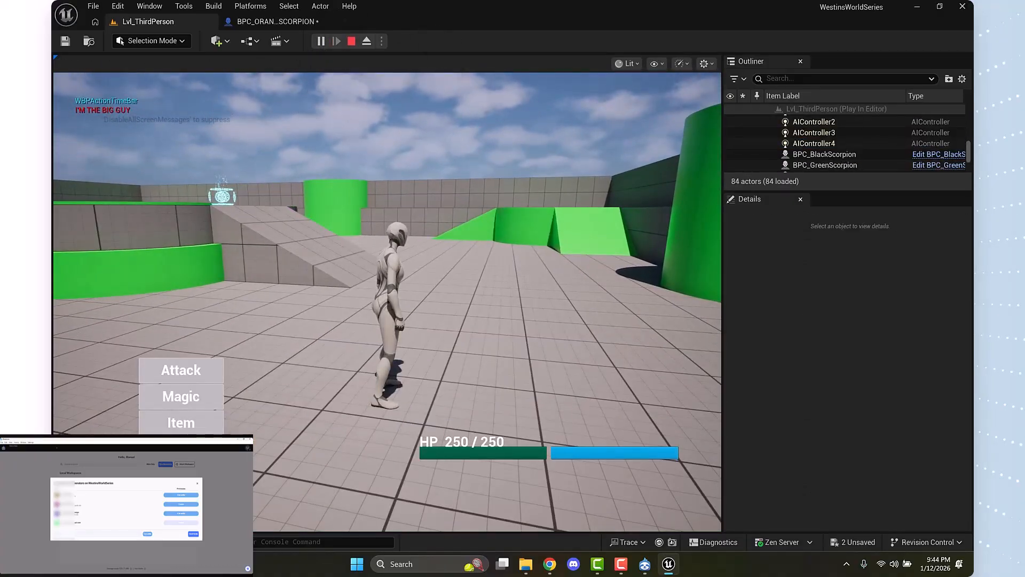
key("Escape")
left_click(94, 6)
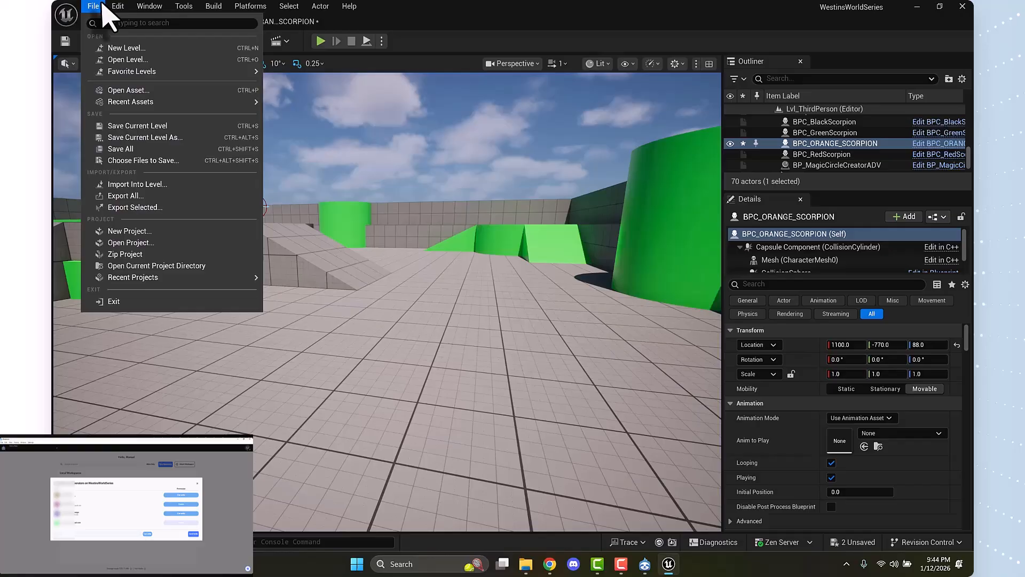
left_click(118, 150)
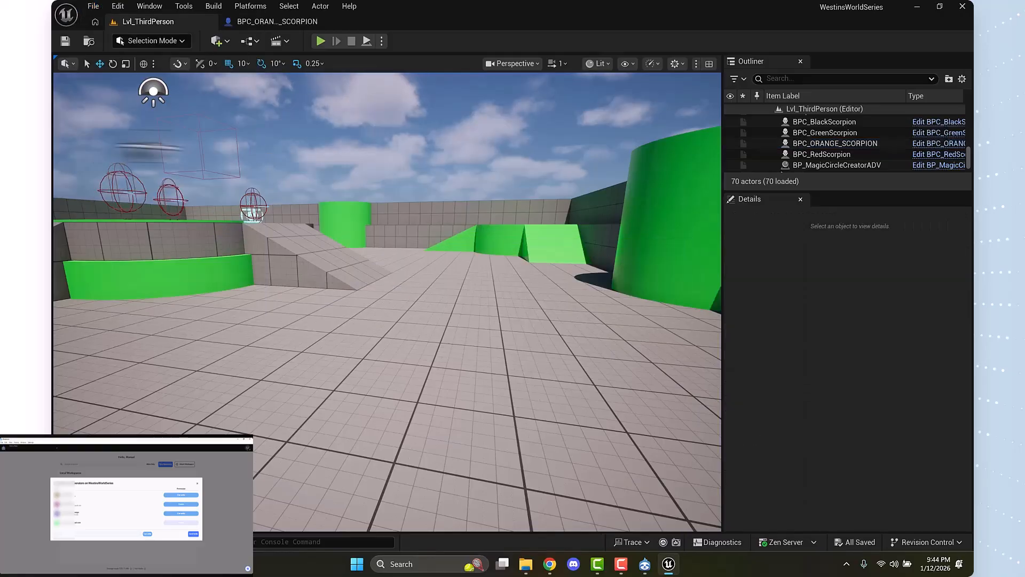
Connect the project to revision control with Diversion as provider and C:/WestinsWorldSeries/ as the repository root
left_click(932, 543)
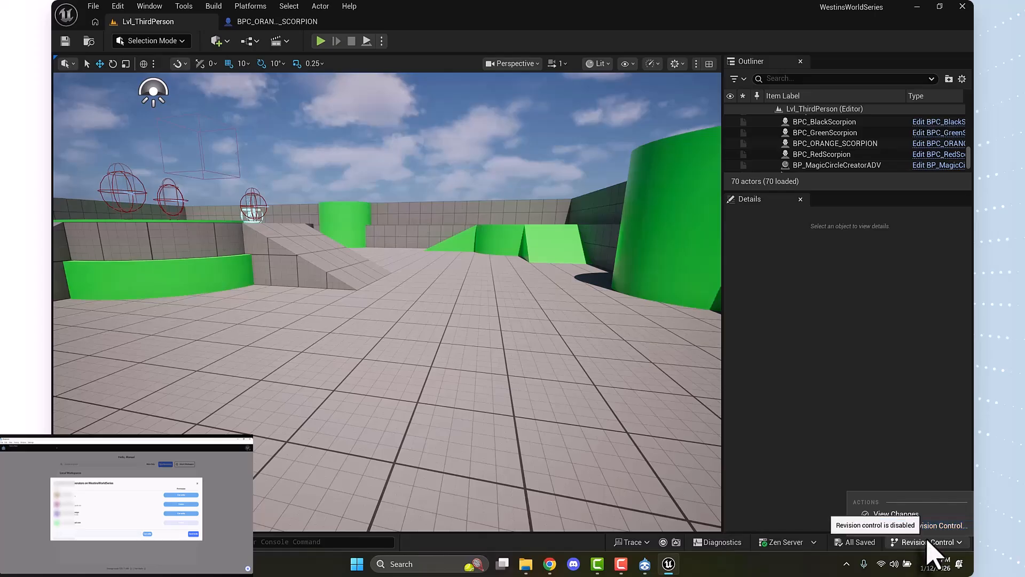
left_click(934, 525)
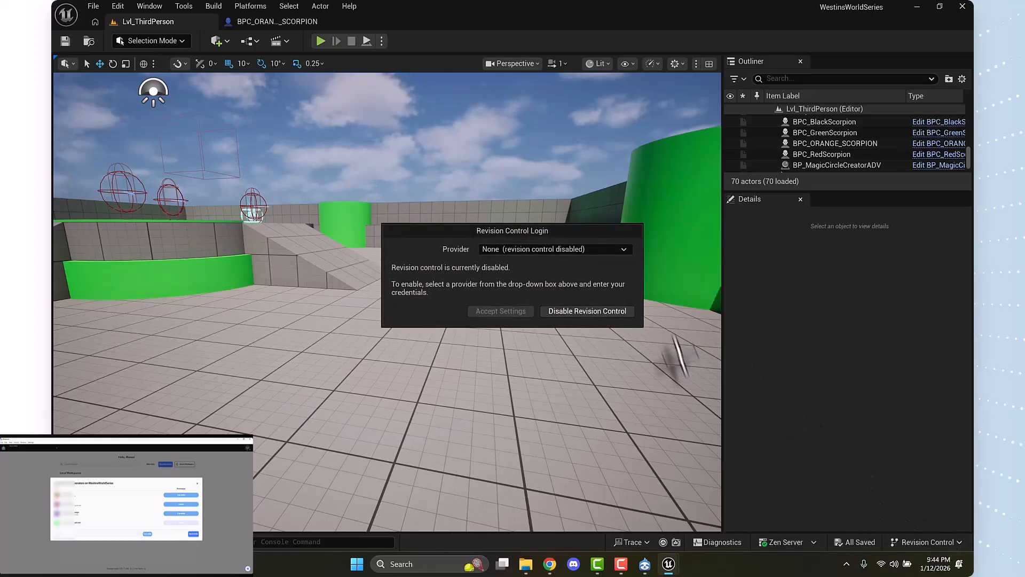
left_click(576, 248)
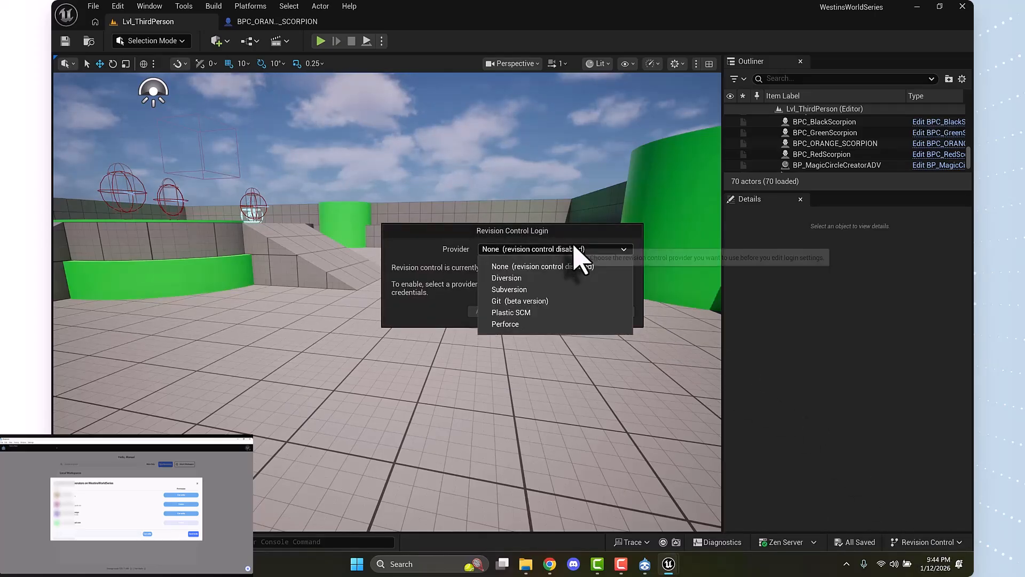
left_click(510, 278)
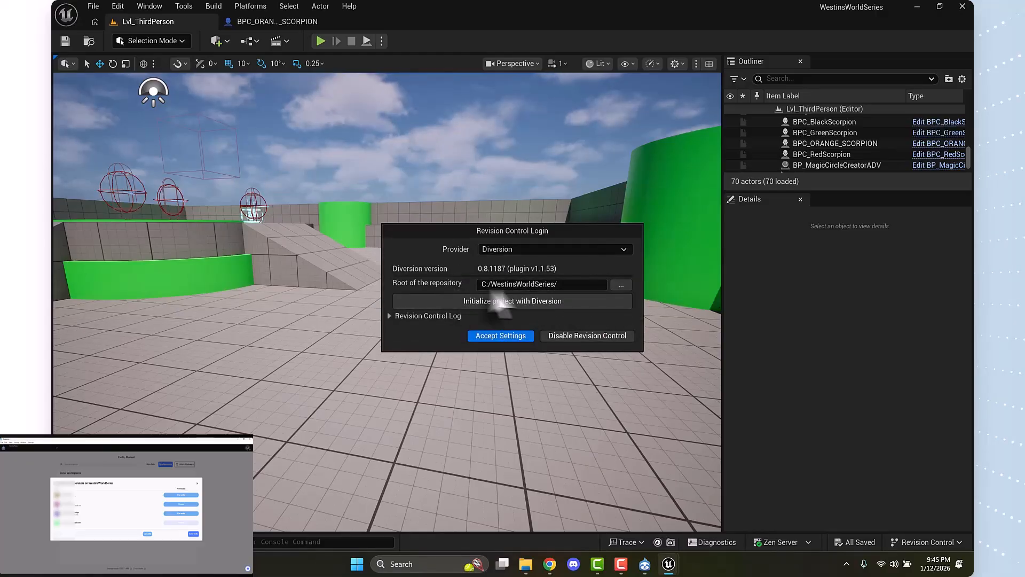
left_click(514, 337)
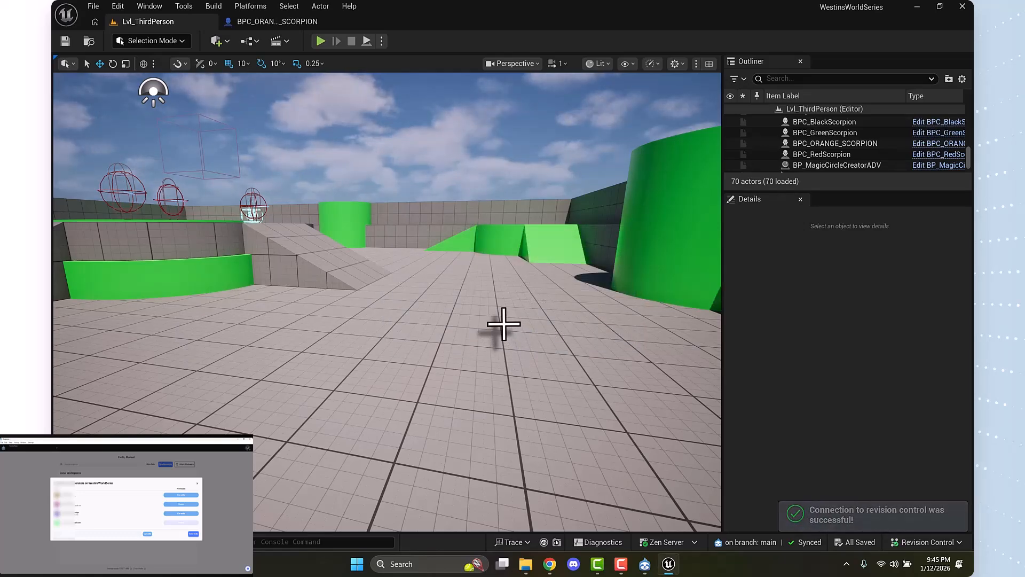
Commit all the listed changes to Diversion with the description "Orange Scorpion Test"
left_click(927, 542)
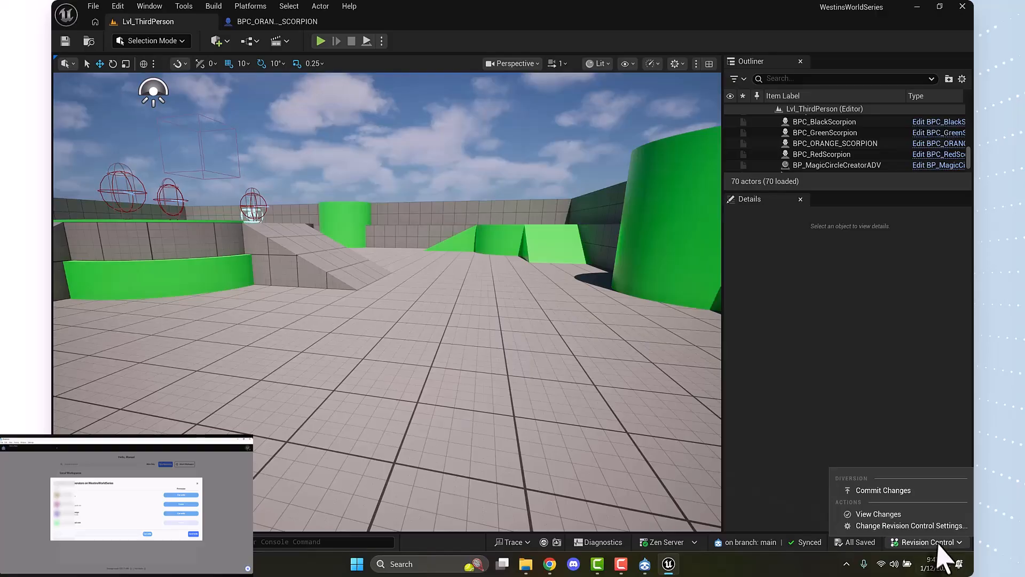
left_click(912, 491)
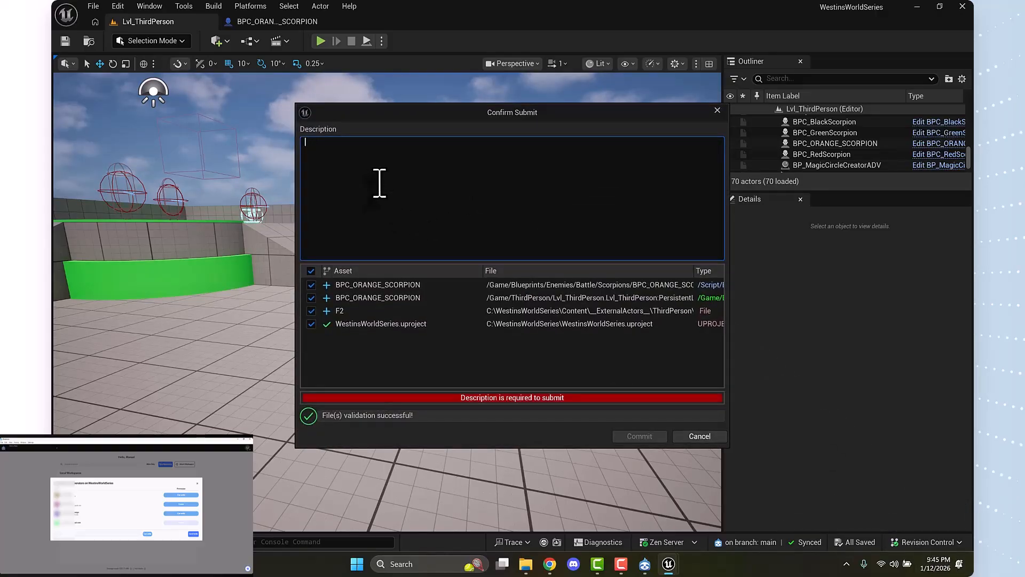
type("Orange Scorpion Test")
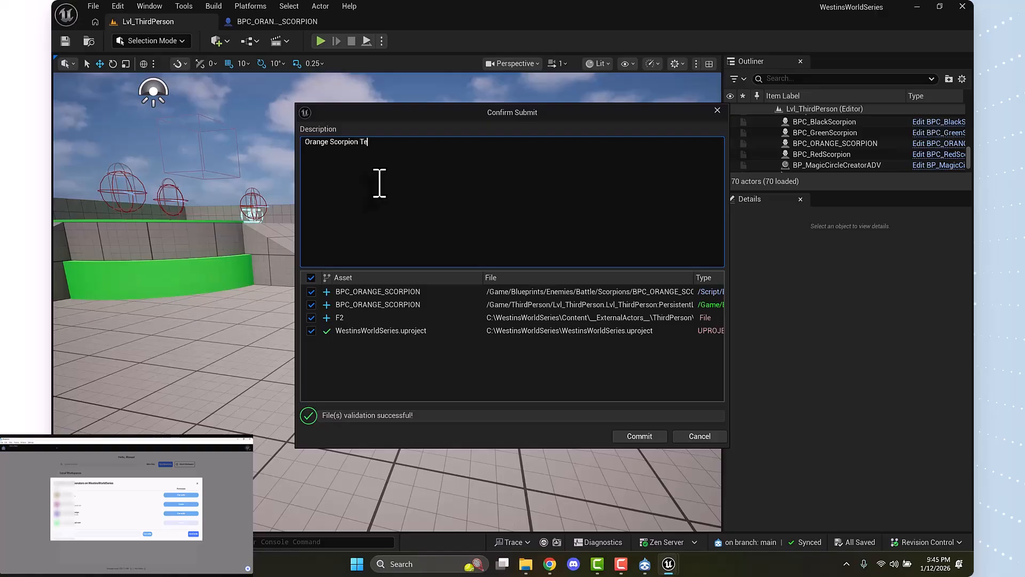
left_click(645, 442)
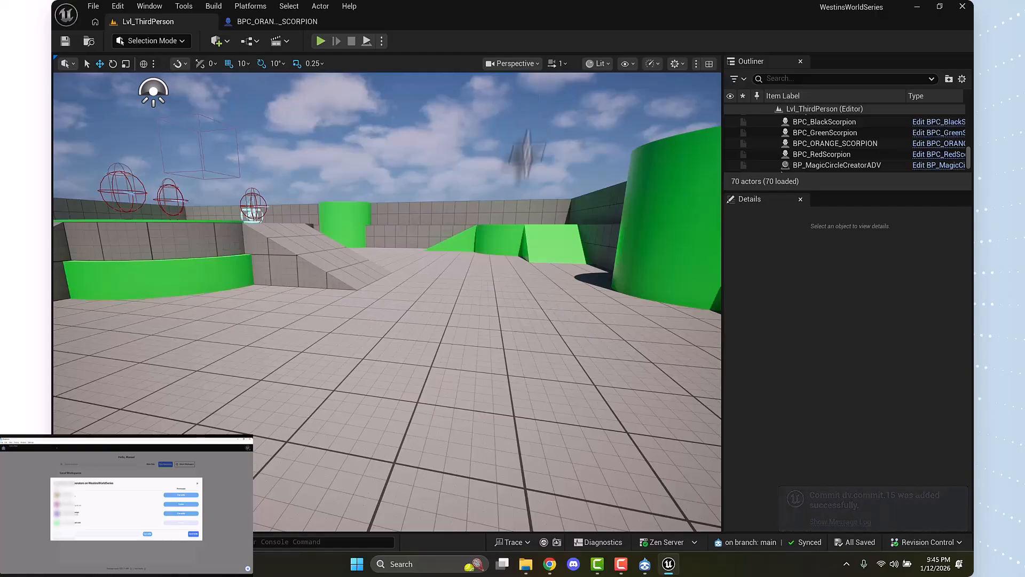
Focus the level view on BPC_ORANGE_SCORPION and look at it in front of the green ramp
double_click(827, 145)
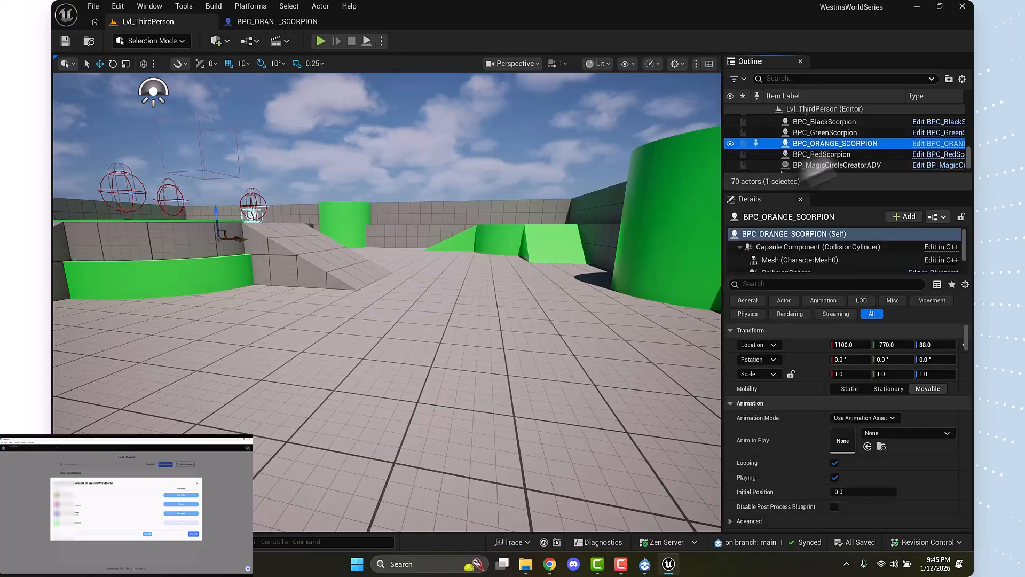
scroll(499, 244, "down", 15)
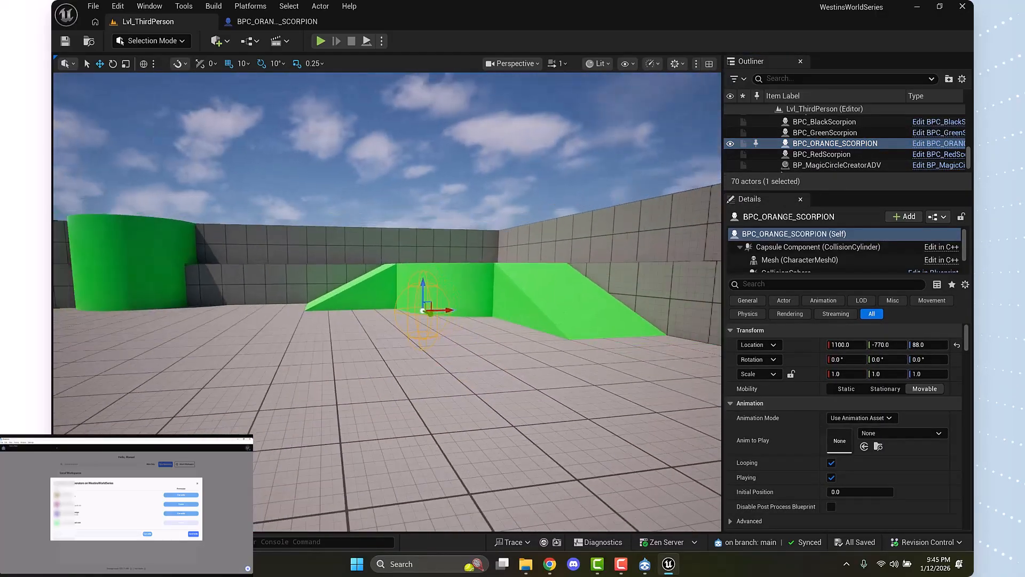
left_click_drag(499, 245, 629, 292)
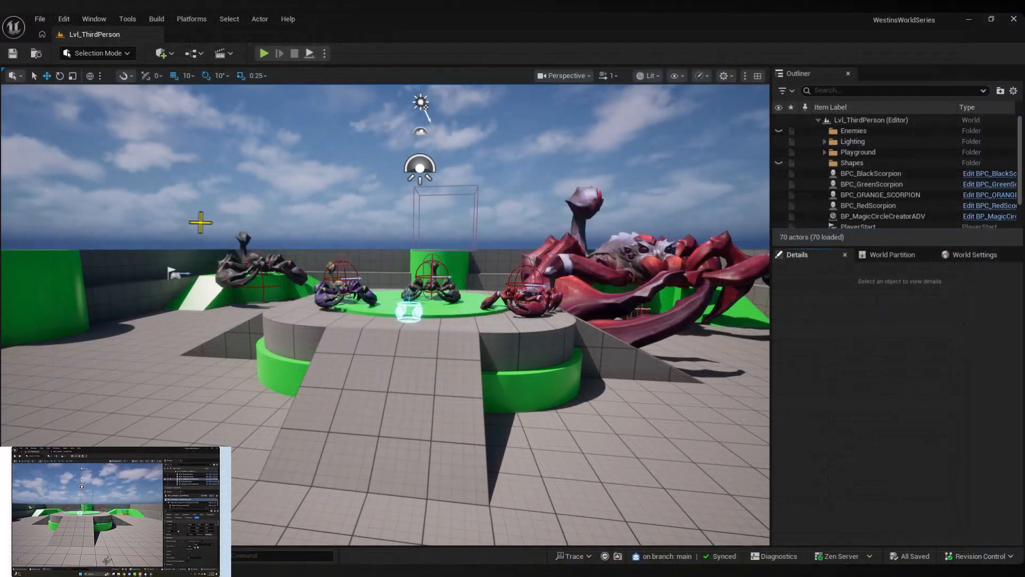
In the other copy of the project, examine BPC_ORANGE_SCORPION's transform, material and battle stats, and select Test_BPC_LargeBlackScorpion for comparison
left_click_drag(252, 221, 398, 227)
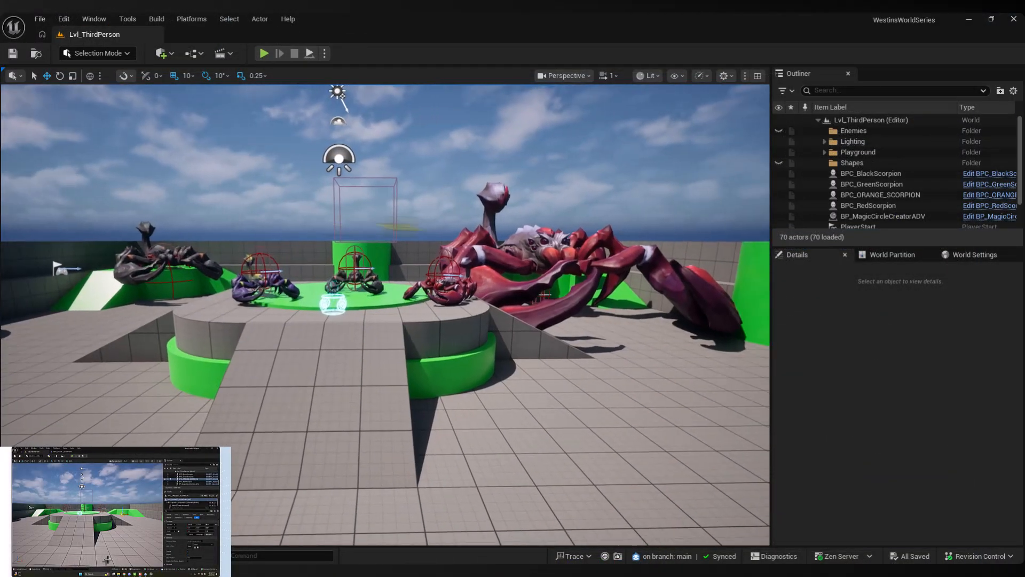
left_click(514, 252)
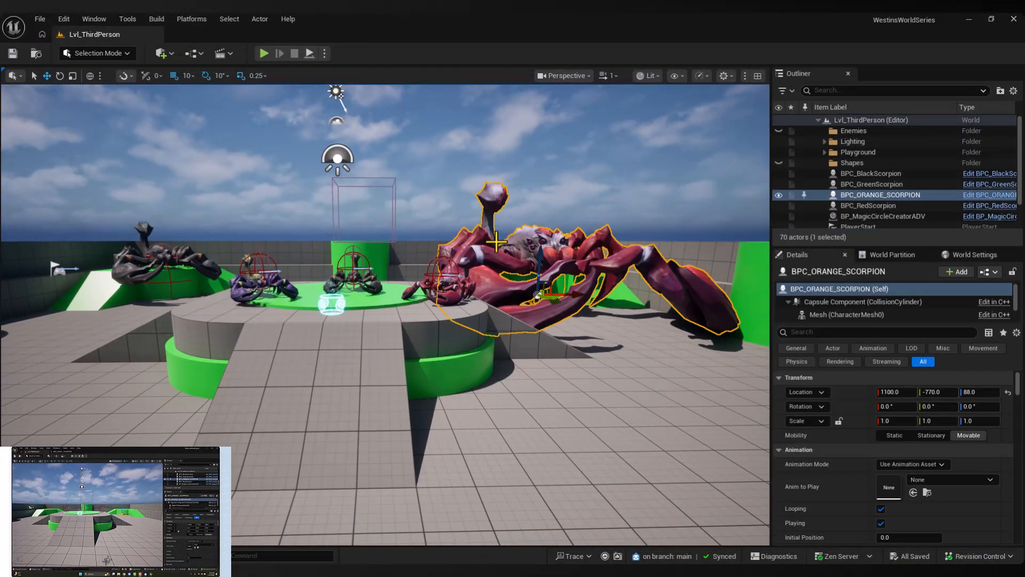
scroll(908, 406, "down", 10)
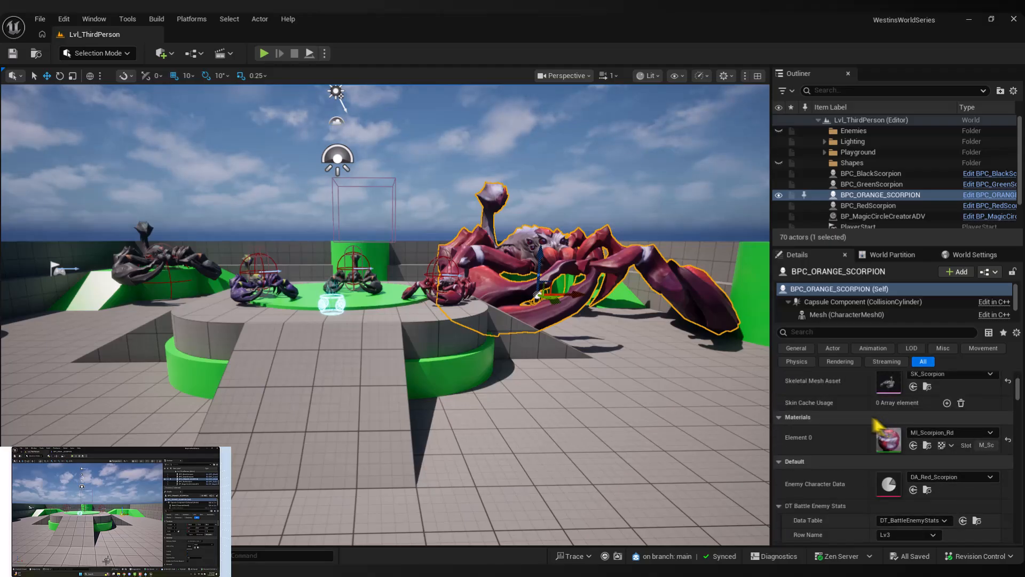
scroll(873, 411, "down", 2)
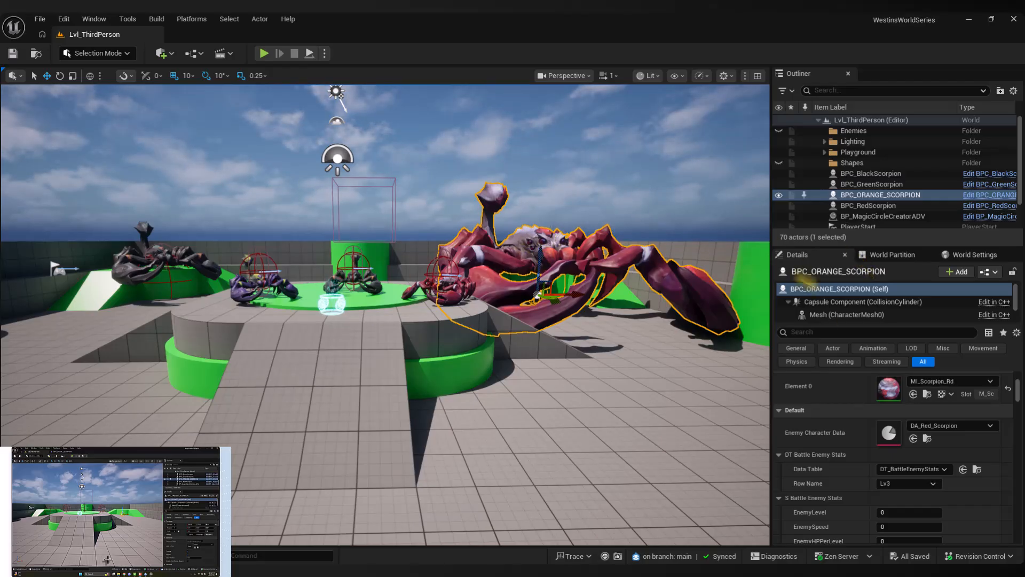
scroll(887, 411, "up", 5)
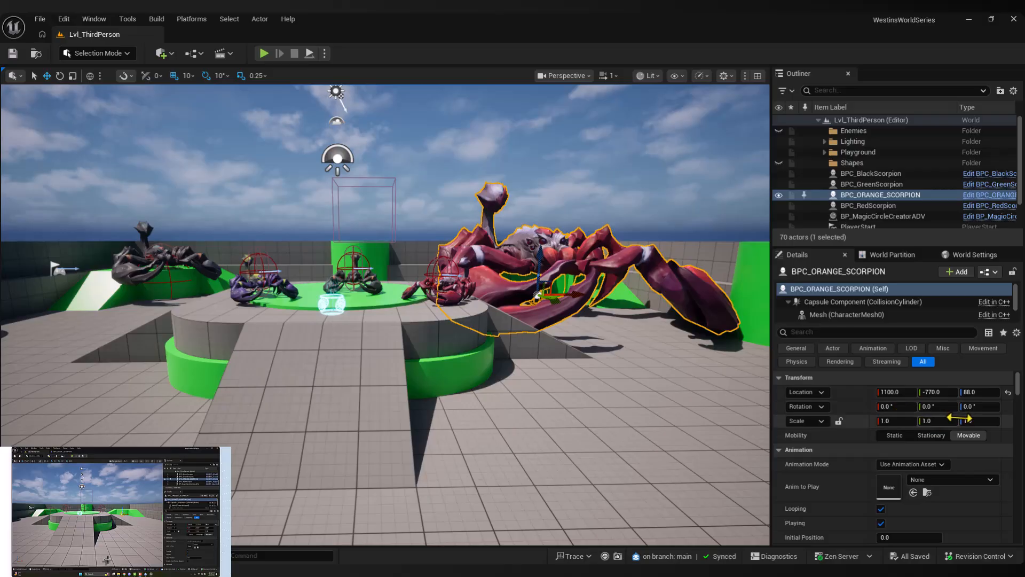
left_click(167, 258)
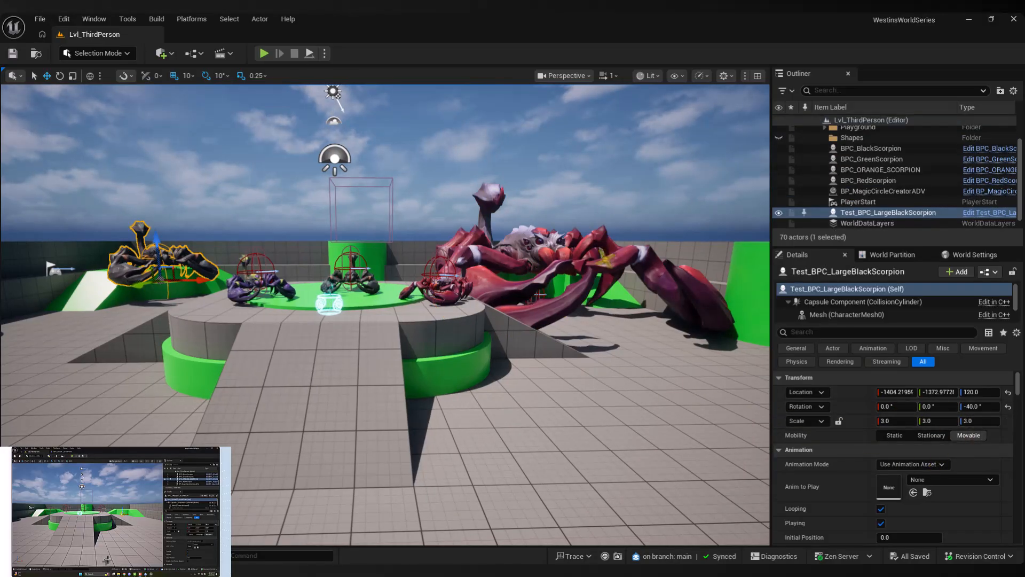
Open the BPC_ORANGE_SCORPION blueprint docked beside the level, return to Lvl_ThirdPerson and select the giant orange scorpion
left_click(560, 244)
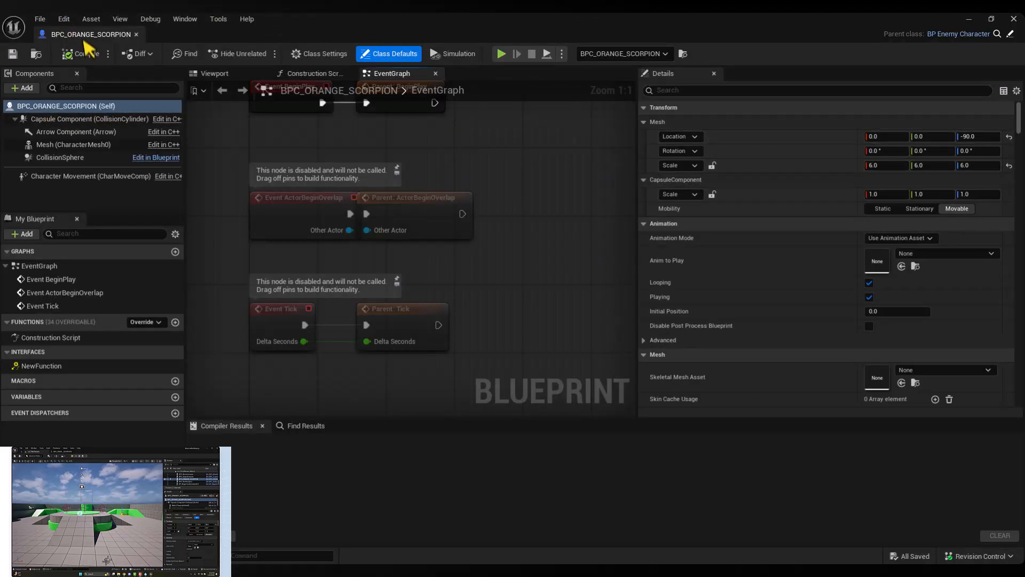
left_click_drag(86, 38, 248, 34)
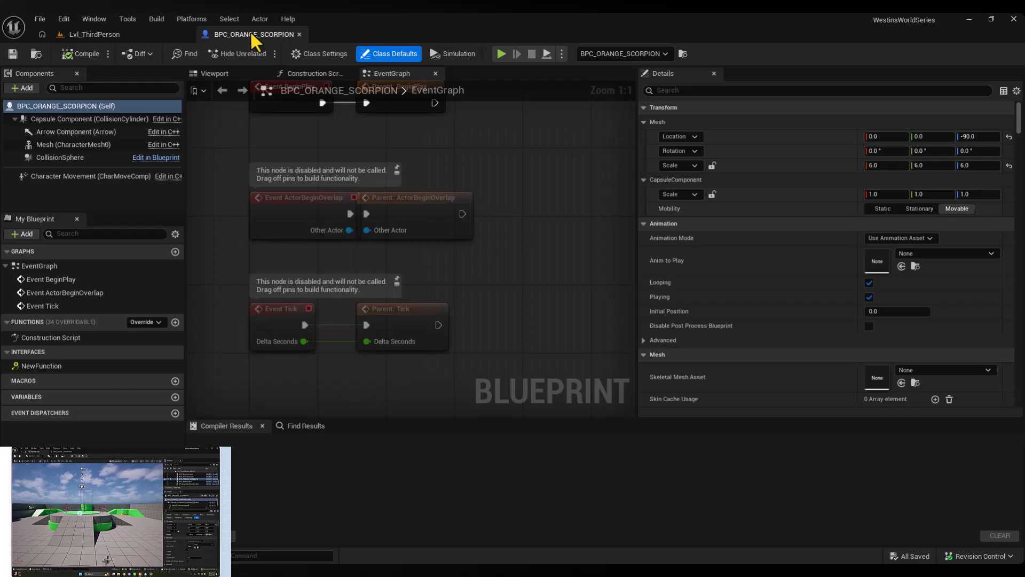
left_click(87, 38)
left_click(422, 347)
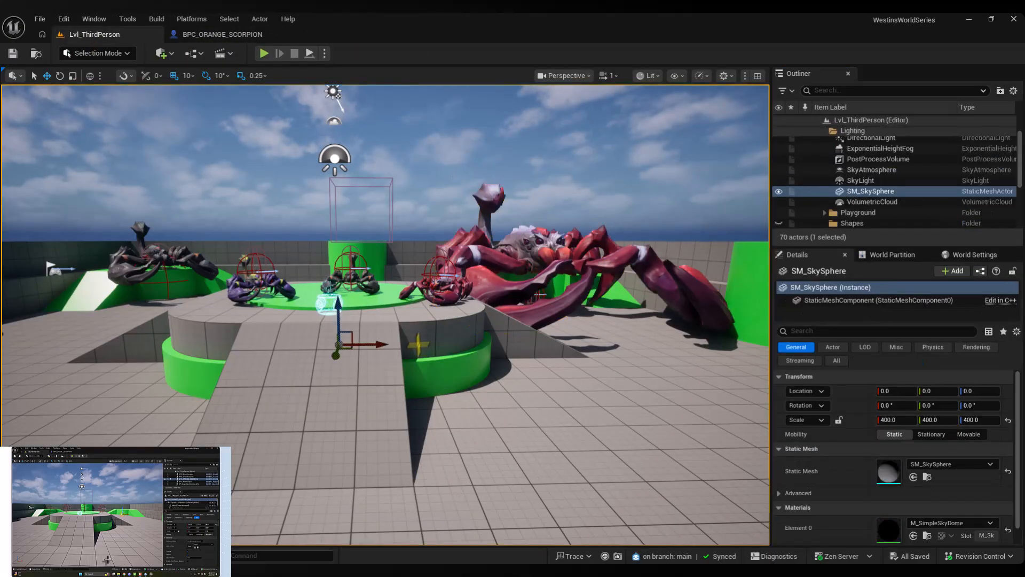
left_click(483, 324)
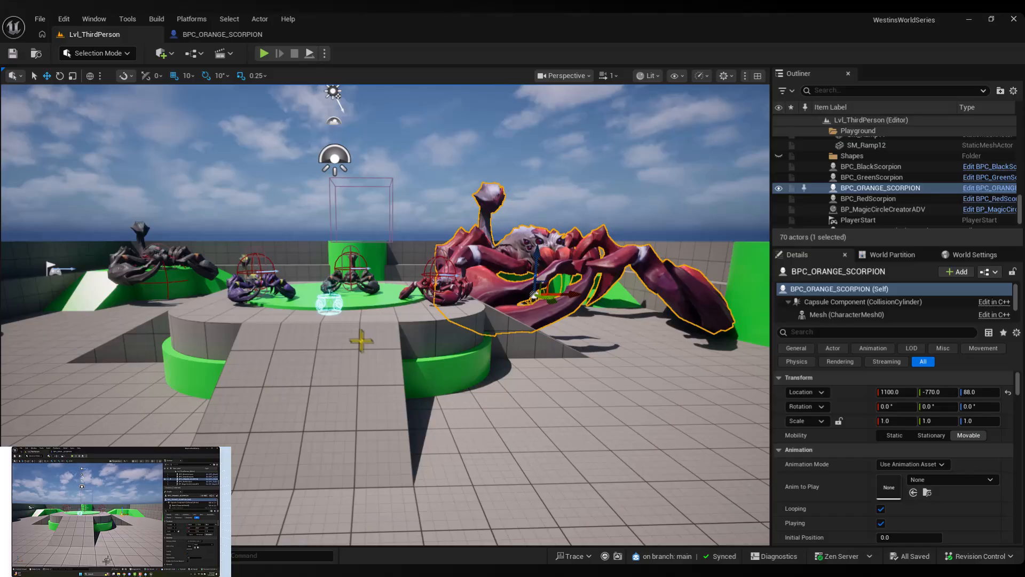
Look over the ramps around the central platform and select the giant BPC_ORANGE_SCORPION in the level
left_click_drag(408, 389, 385, 392)
left_click(410, 390)
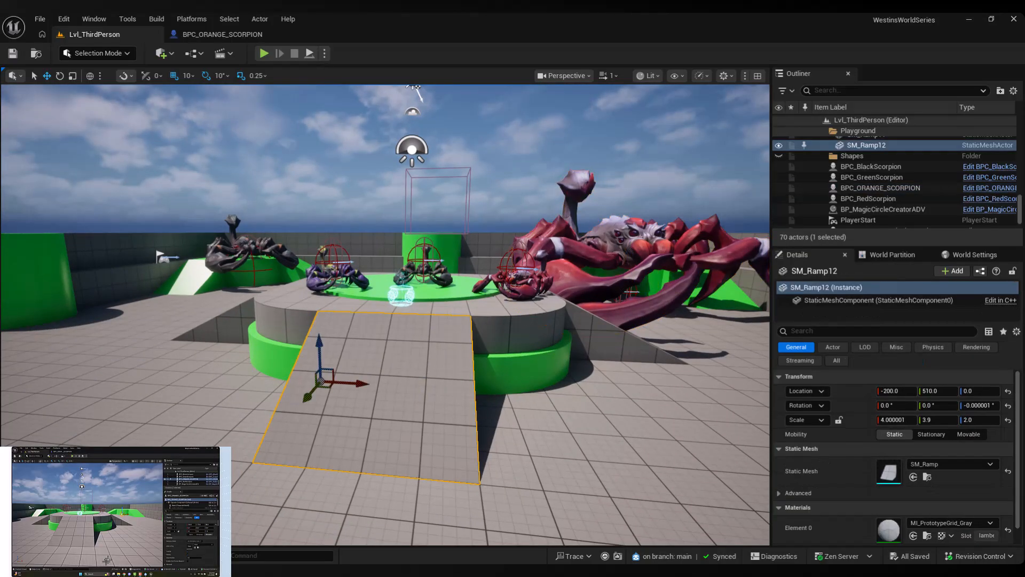
left_click(517, 369)
left_click(541, 313)
left_click(586, 309)
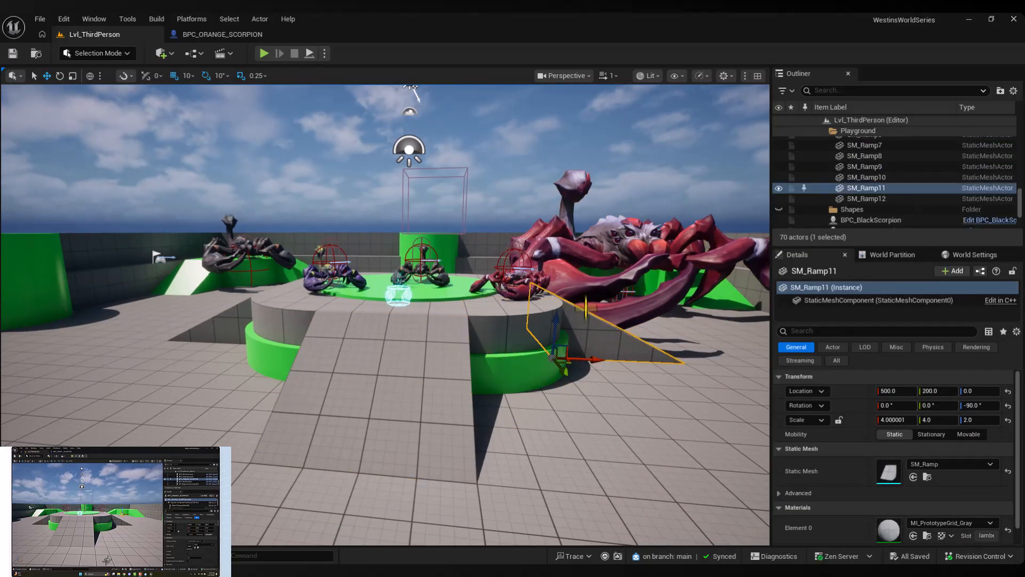
left_click(596, 212)
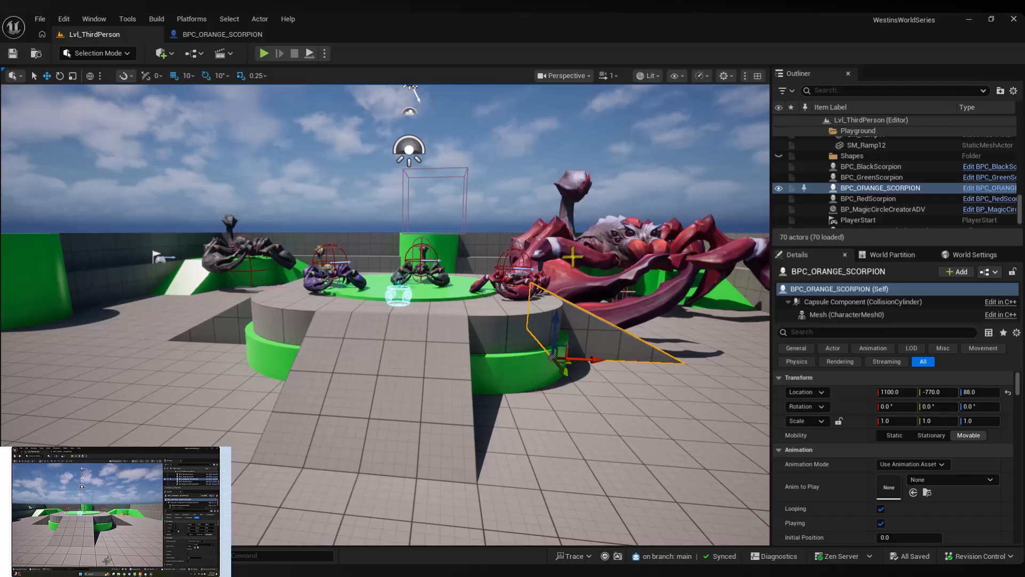
Check which Diversion revision control actions are available in this copy of the project, without running any of them
left_click(955, 557)
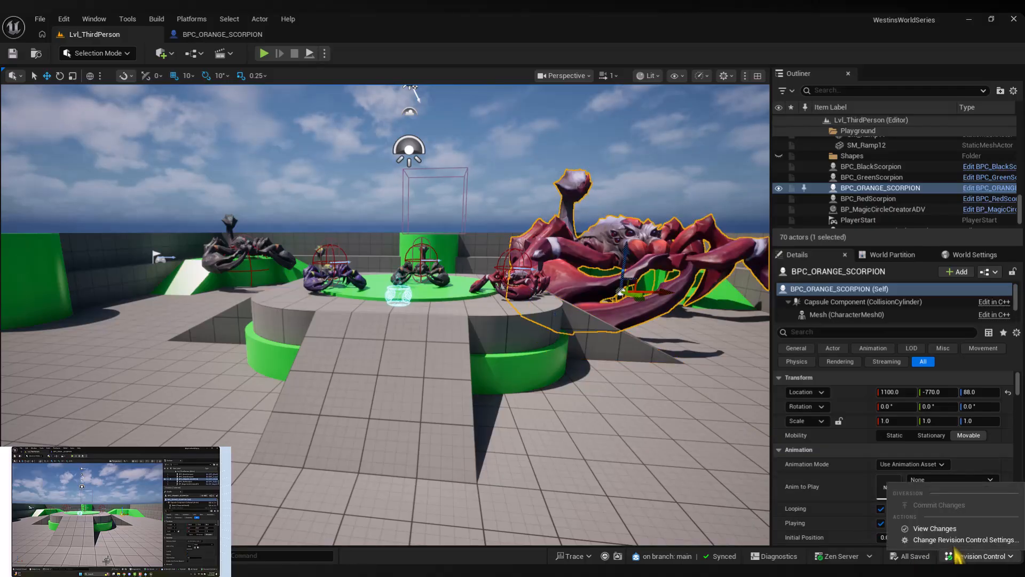
left_click(699, 360)
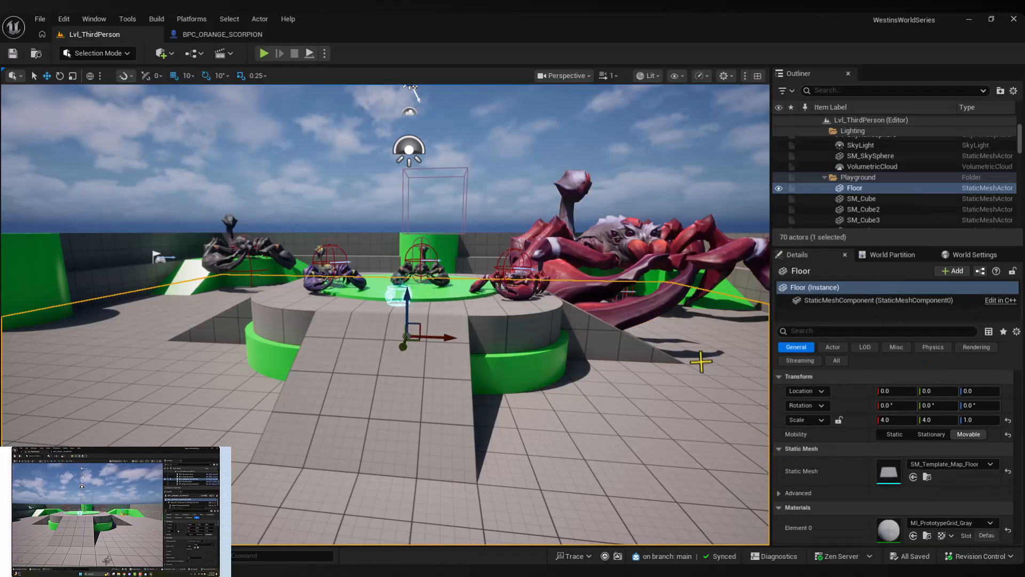
left_click(612, 156)
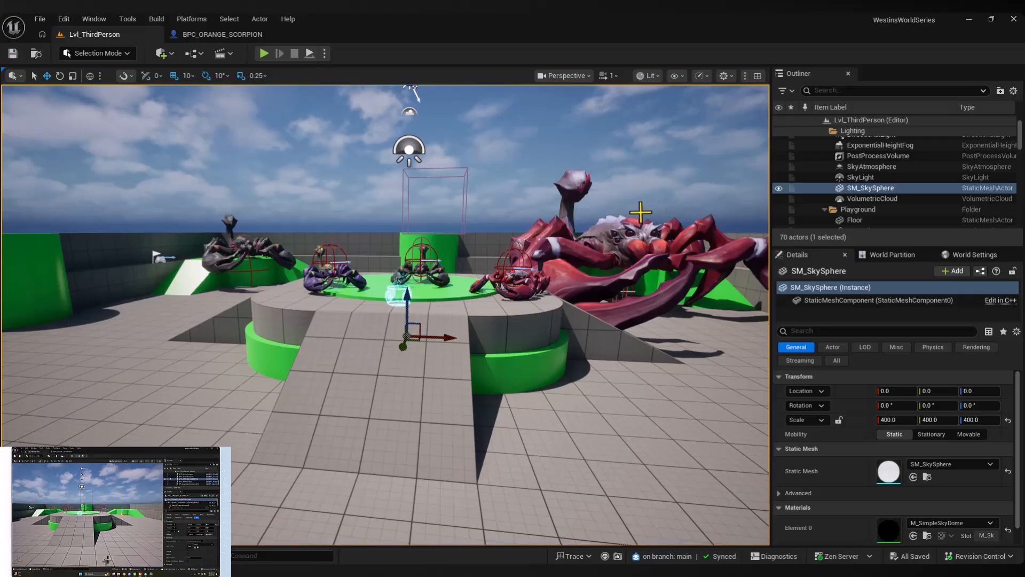
left_click(1005, 557)
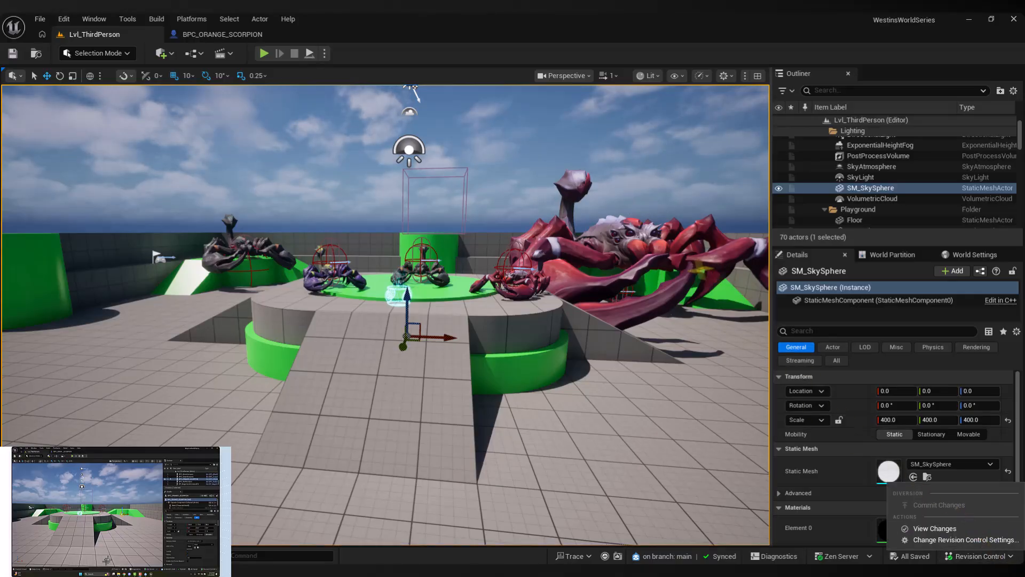
left_click(641, 167)
Hide the editor gizmos with game view and examine all the scorpions around the central platform from near and far
key("g")
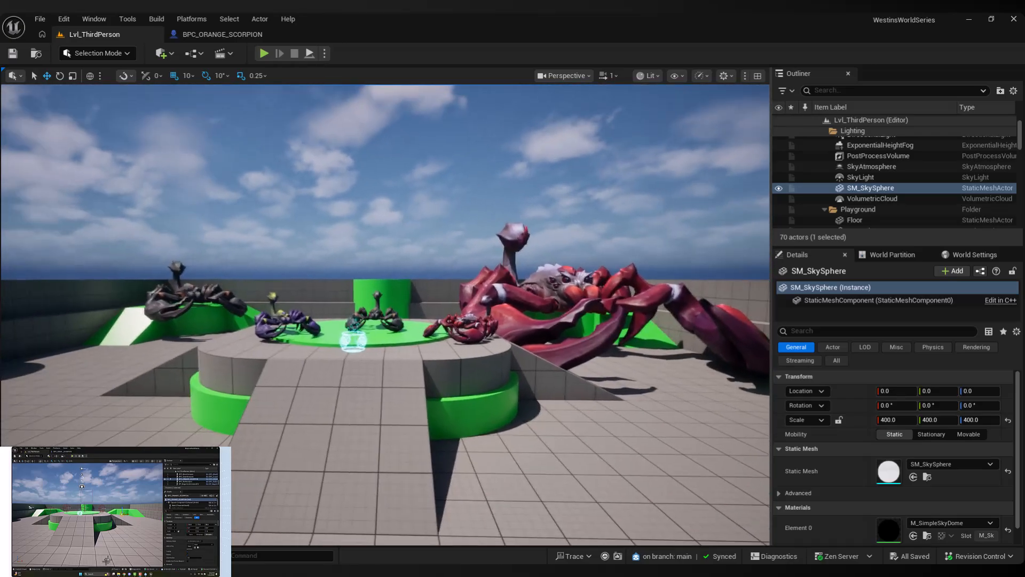
key("e")
key("w")
key("q")
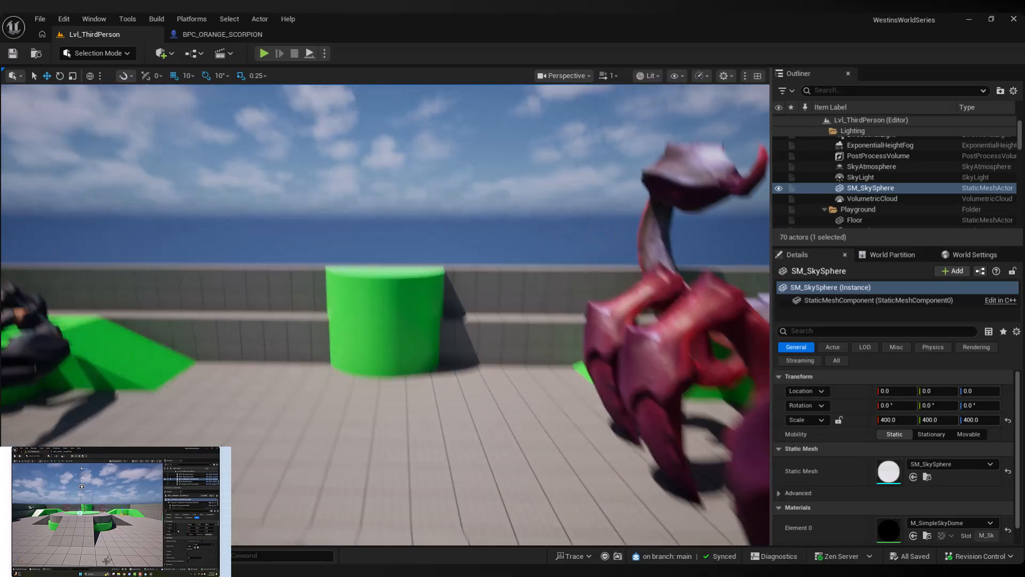
key("s")
key("e")
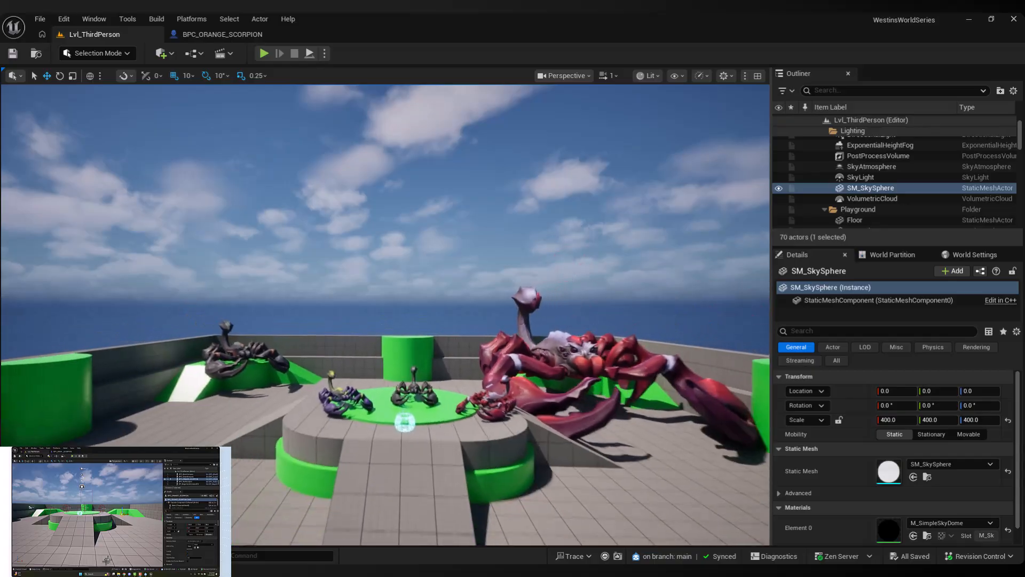
key("w")
key("s")
key("w")
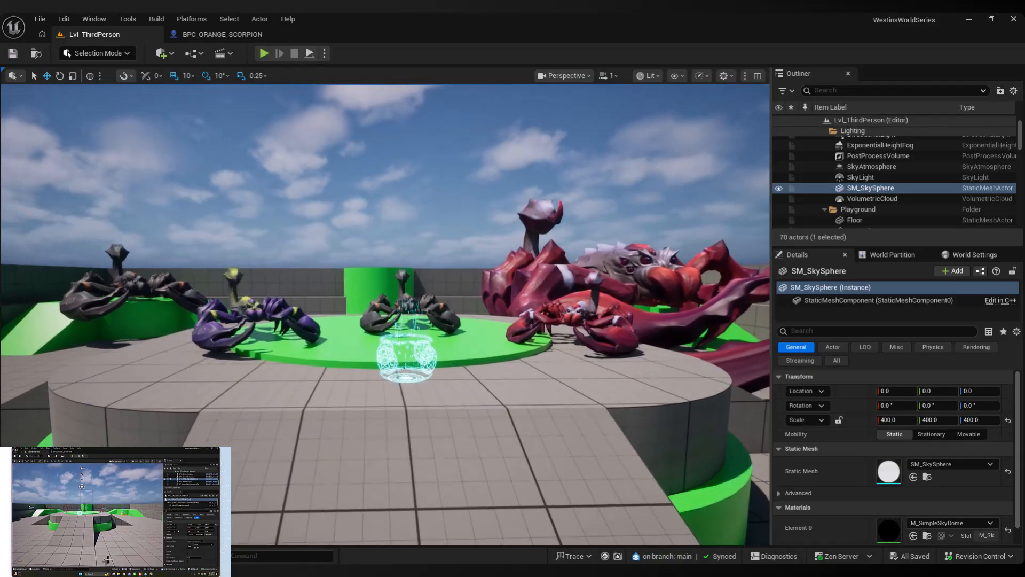